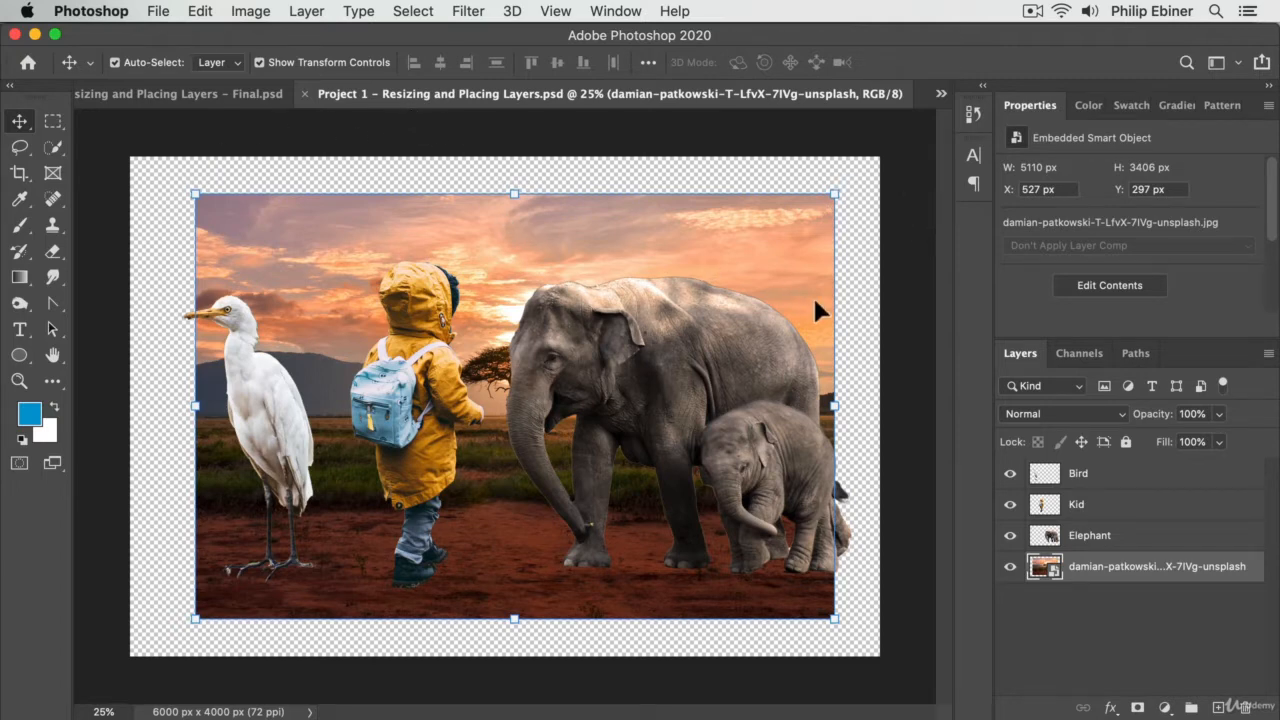
- Enlarge and reposition the background photo to cover the whole canvas, at about 7712 × 5141 px with X -1231 and Y -708 px
left_click(208, 94)
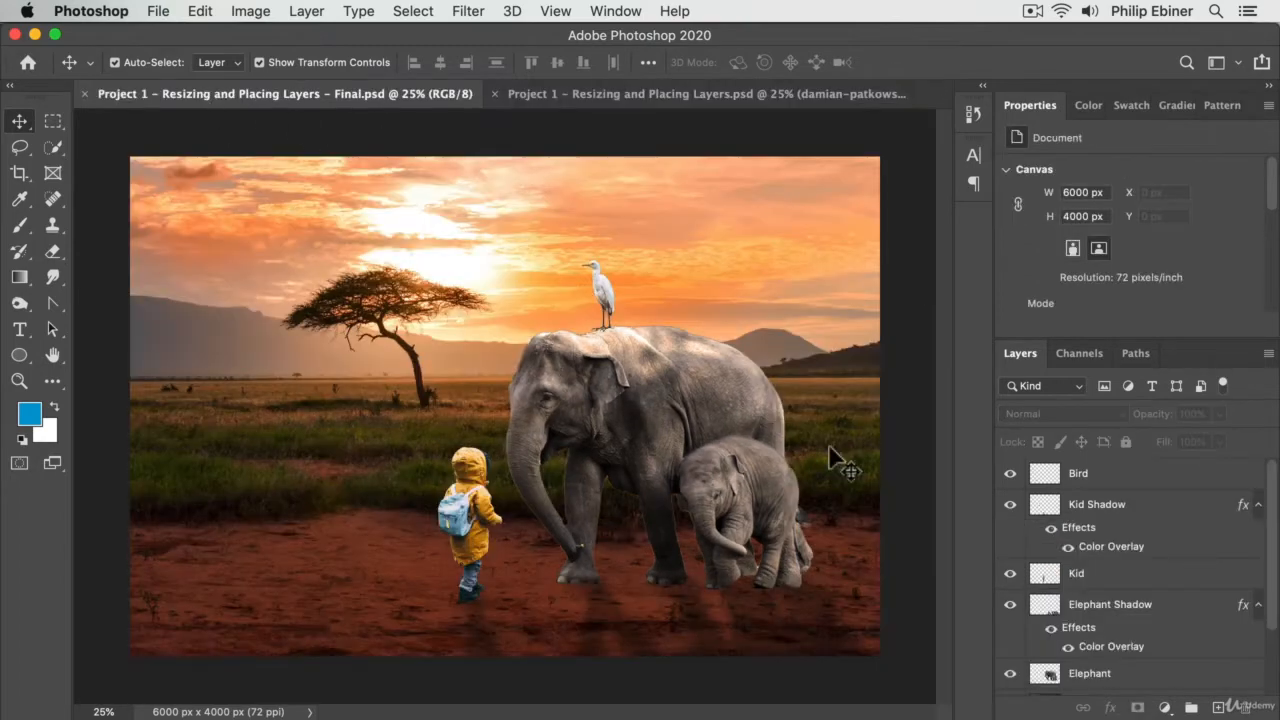
left_click(634, 94)
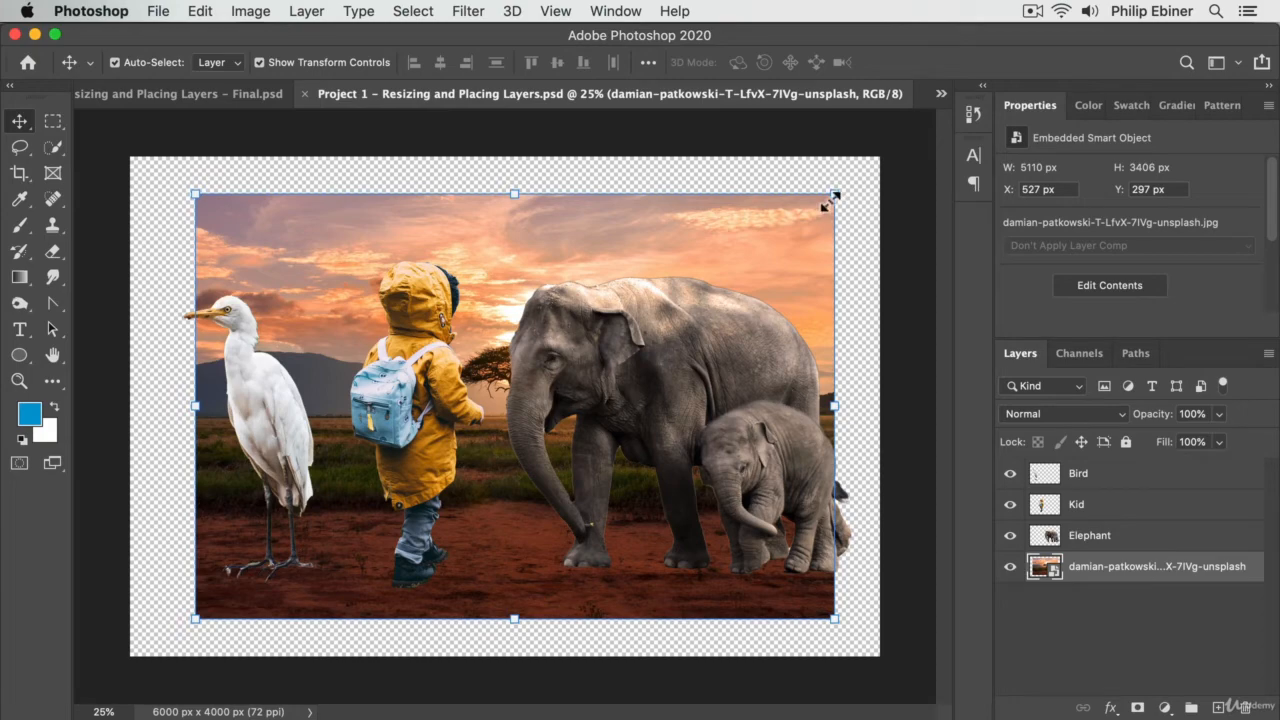
key("super+t")
left_click_drag(835, 194, 935, 114)
left_click_drag(838, 233, 801, 203)
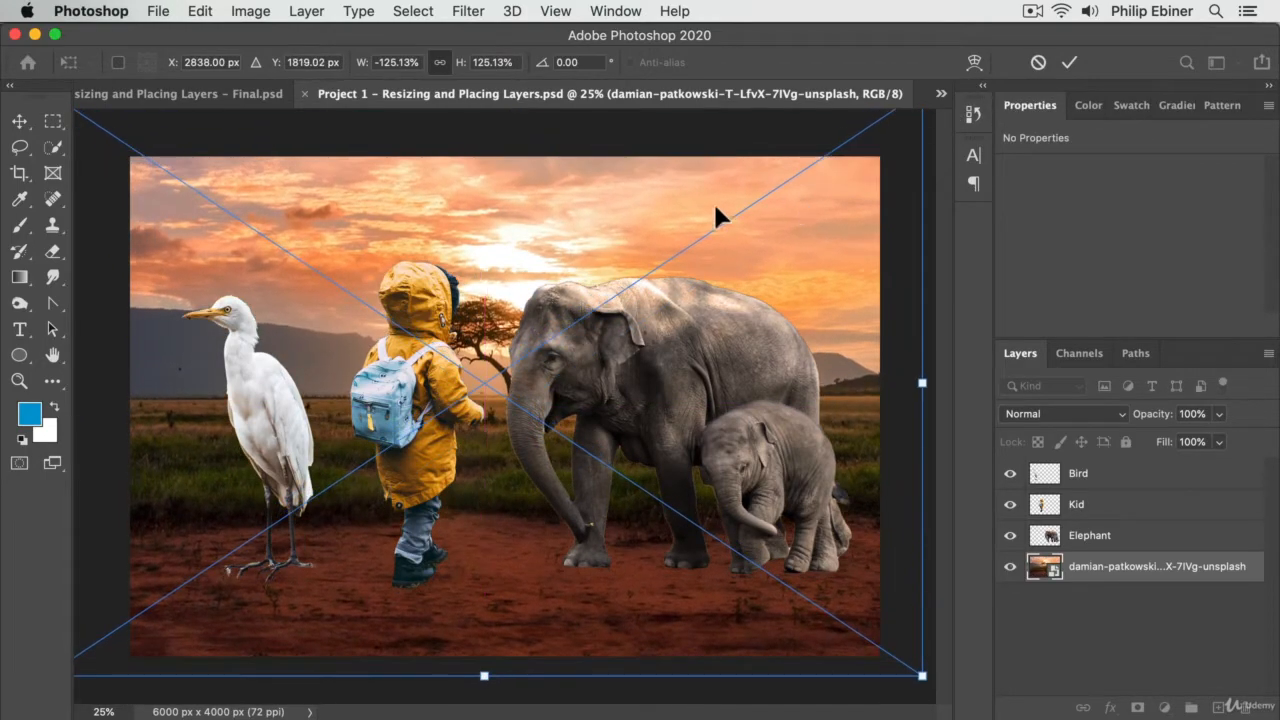
left_click_drag(720, 205, 651, 186)
left_click_drag(850, 662, 894, 686)
left_click_drag(652, 180, 689, 203)
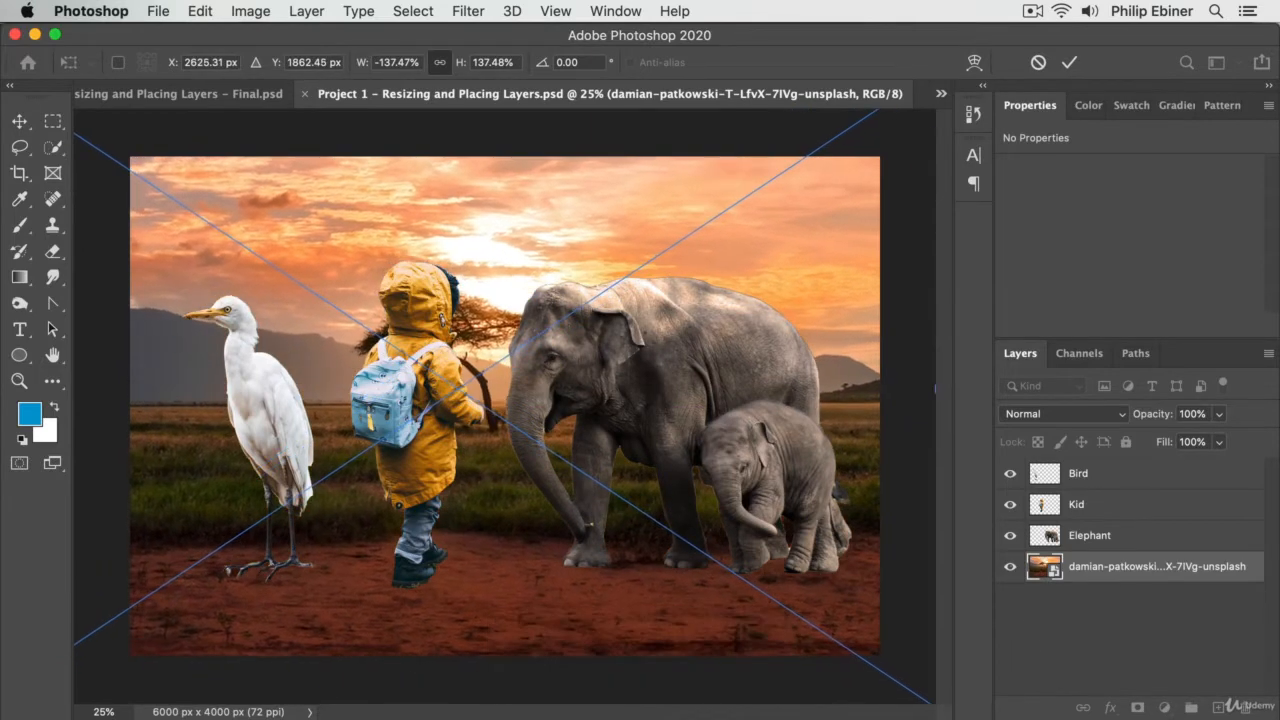
key("Return")
- Hide the Bird and Kid layers, keeping the Elephant layer shown over the background
left_click(1010, 535)
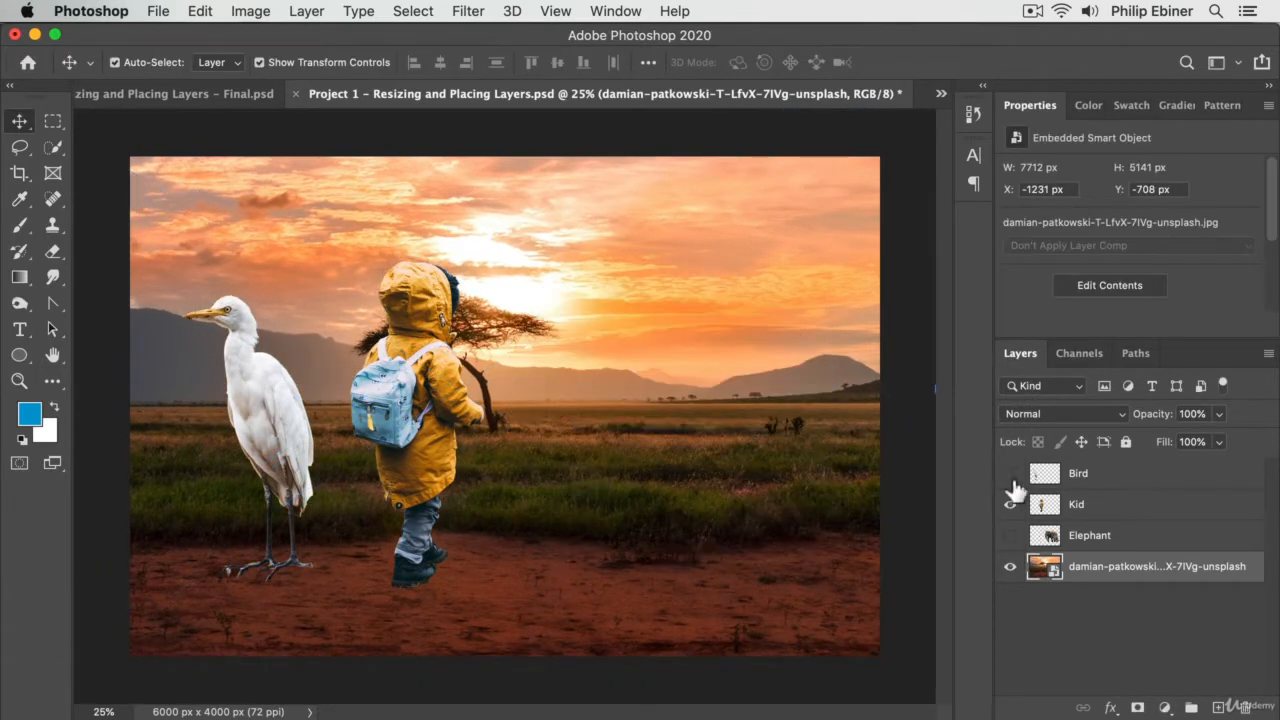
left_click(1010, 504)
left_click(1010, 535)
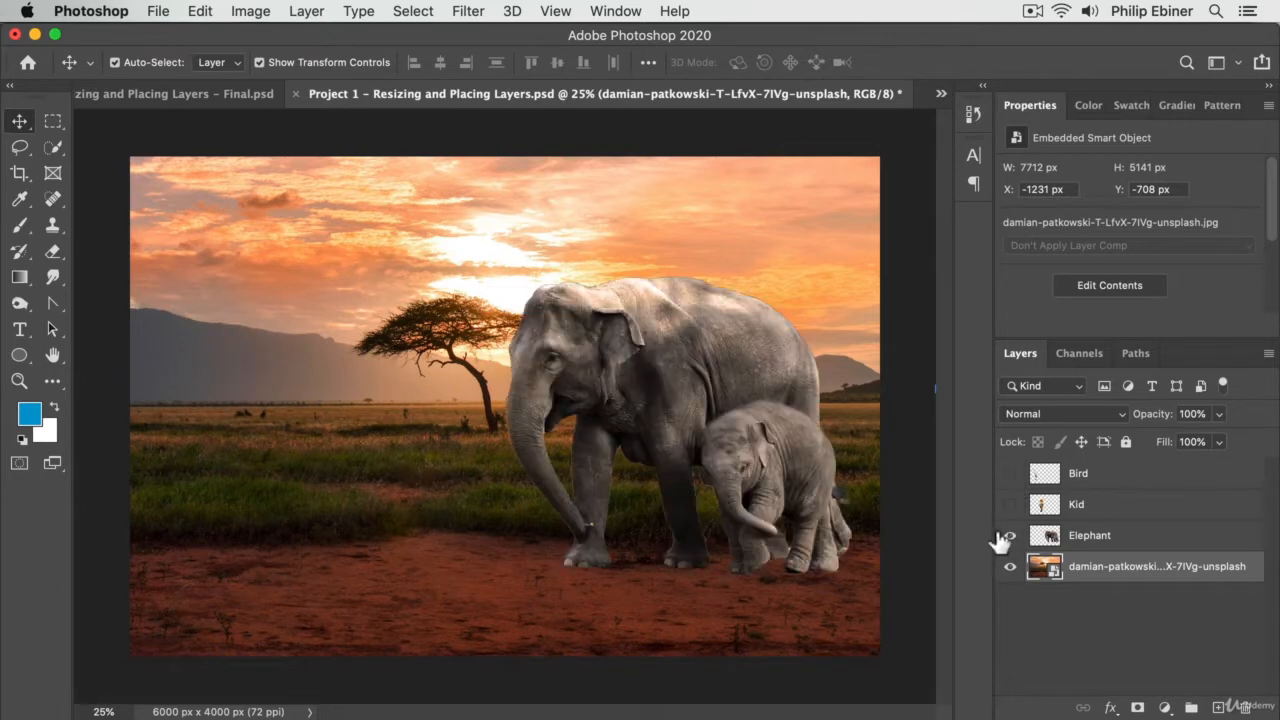
- Lower the elephants to about X 3000, Y 1127 px and shift the background photo to about X -1318 px
left_click(677, 490)
left_click_drag(717, 439, 722, 459)
mouse_move(432, 463)
left_mouse_down()
mouse_move(414, 463)
mouse_move(397, 435)
mouse_move(410, 463)
left_mouse_up()
left_click(711, 361)
mouse_move(303, 402)
left_mouse_down()
mouse_move(235, 383)
mouse_move(309, 420)
left_mouse_up()
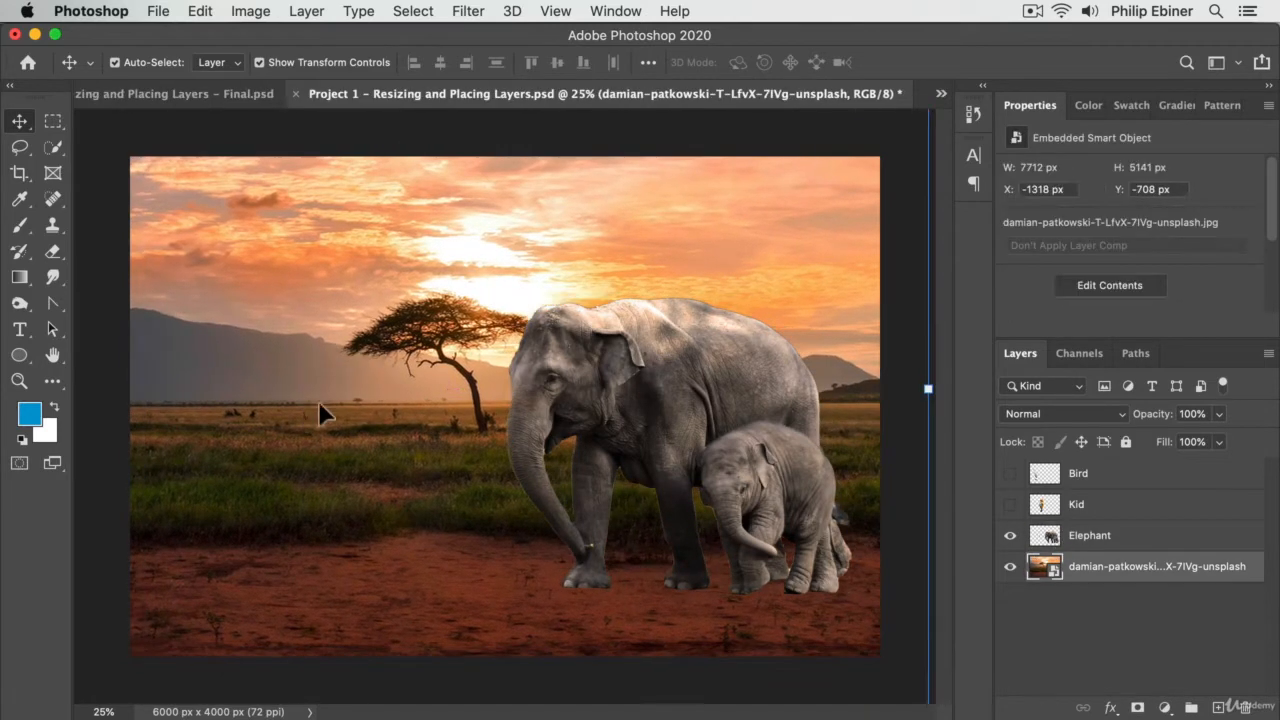
- Enlarge the elephants slightly to about 2838 × 2434 px
left_click(709, 337)
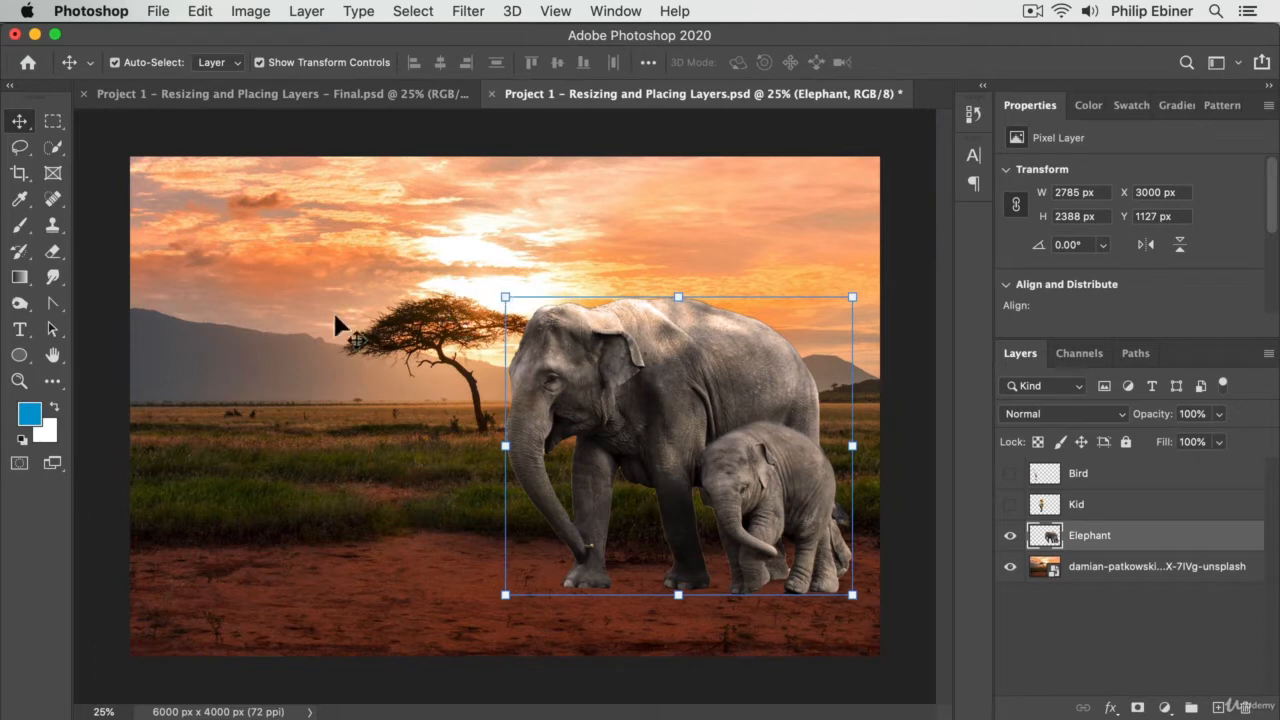
left_click_drag(505, 297, 481, 310)
key("Return")
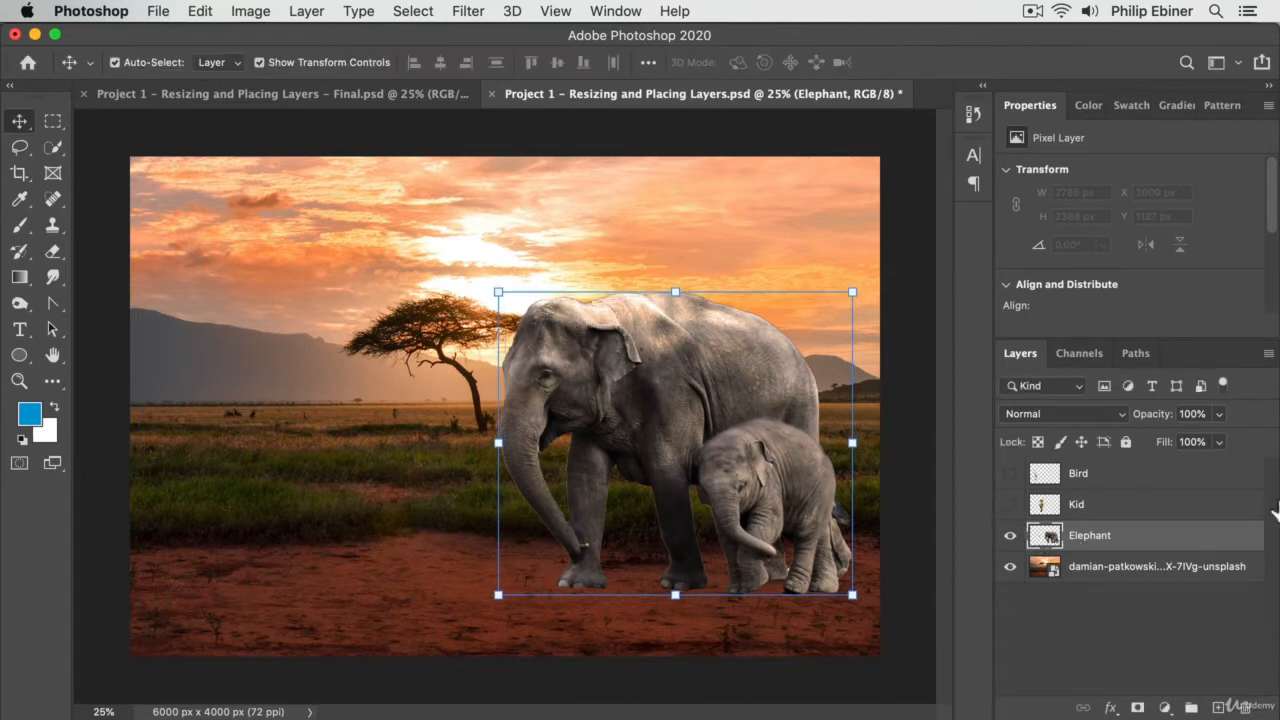
- Show the Kid layer and scale the kid to about 44%, standing on the dirt at about X 2154, Y 2508 px
left_click(1010, 505)
left_click(411, 331)
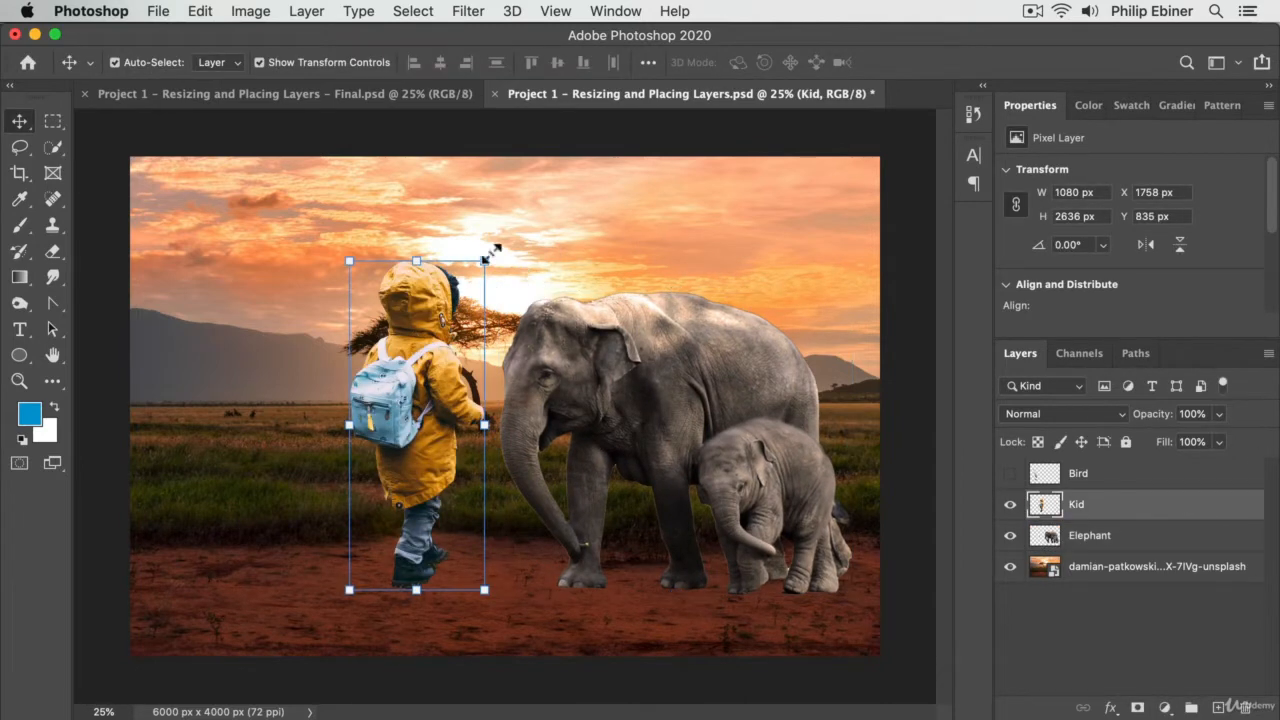
left_click_drag(490, 254, 437, 535)
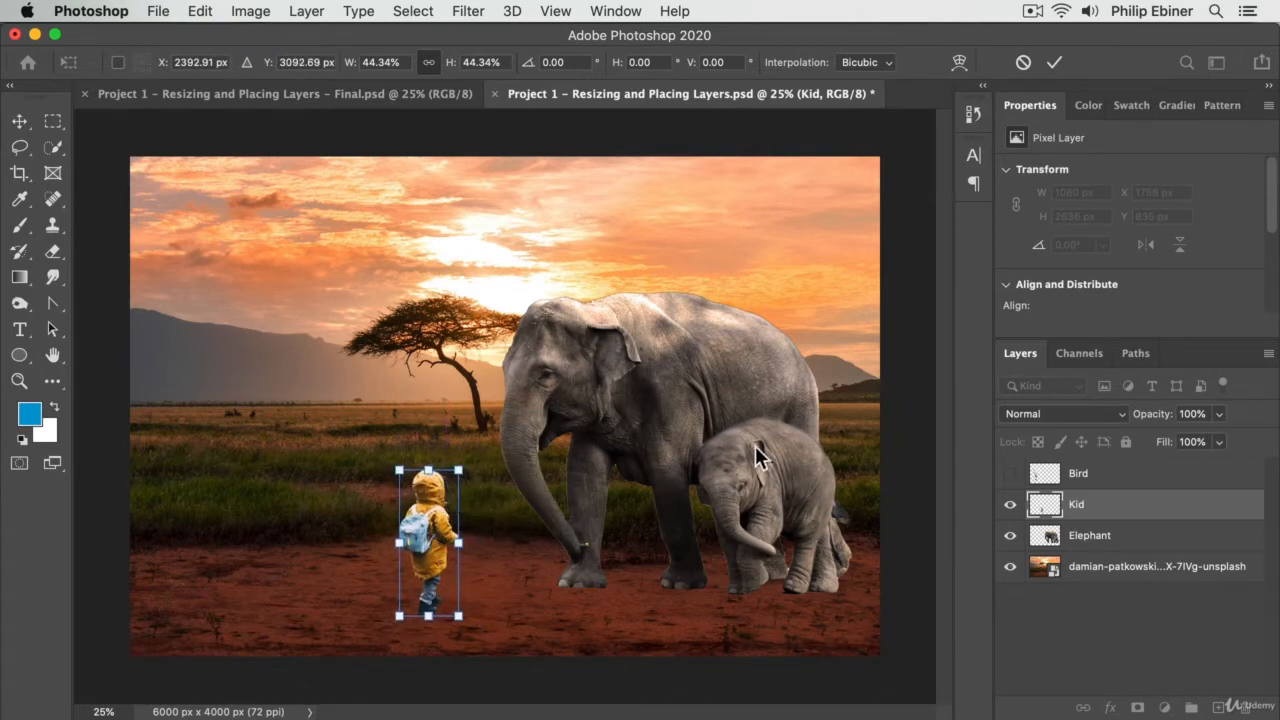
key("Return")
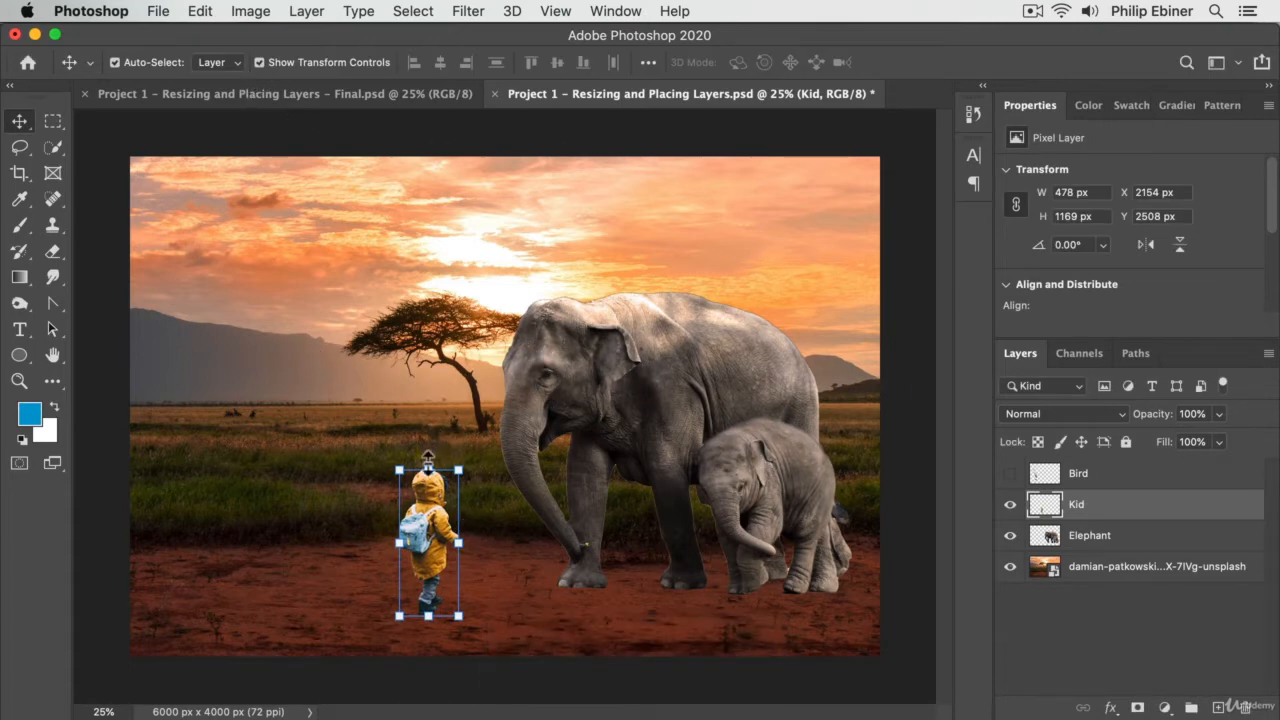
- Turn off Show Transform Controls and move the kid to the canvas's vertical centre line, in front of the large elephant's head
left_click(259, 62)
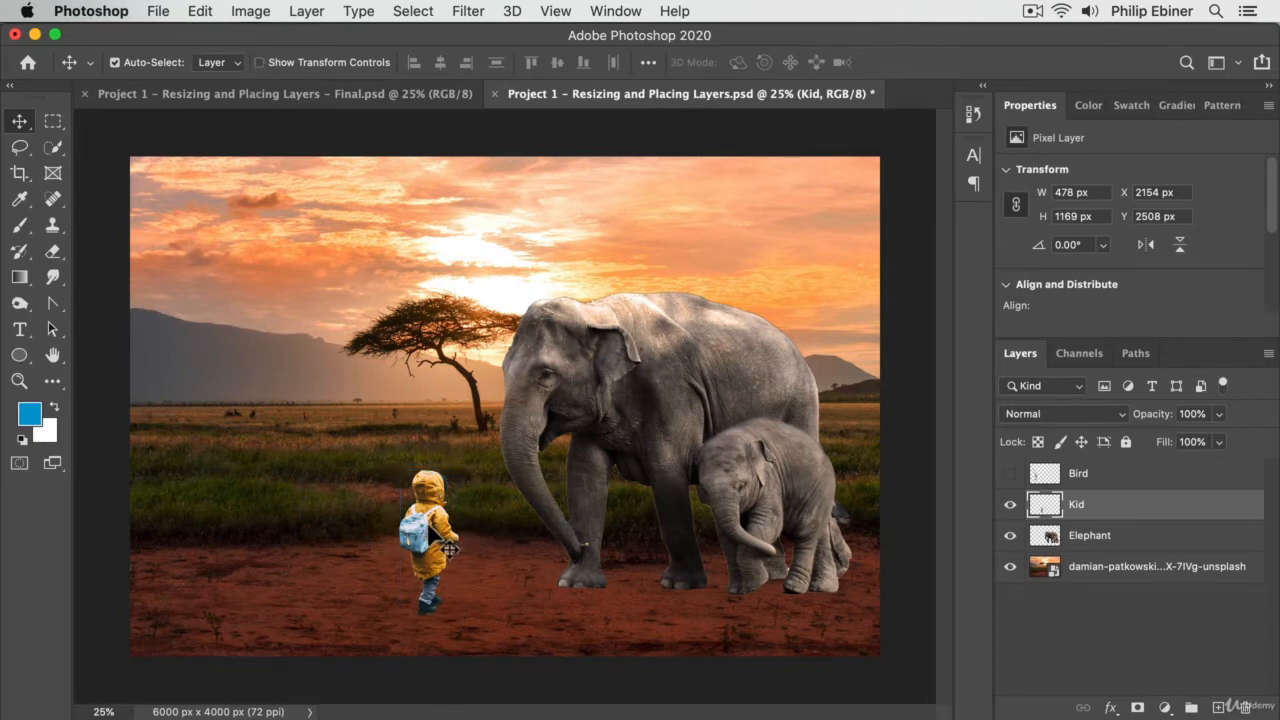
mouse_move(445, 538)
left_mouse_down()
mouse_move(481, 543)
mouse_move(418, 548)
mouse_move(448, 539)
left_mouse_up()
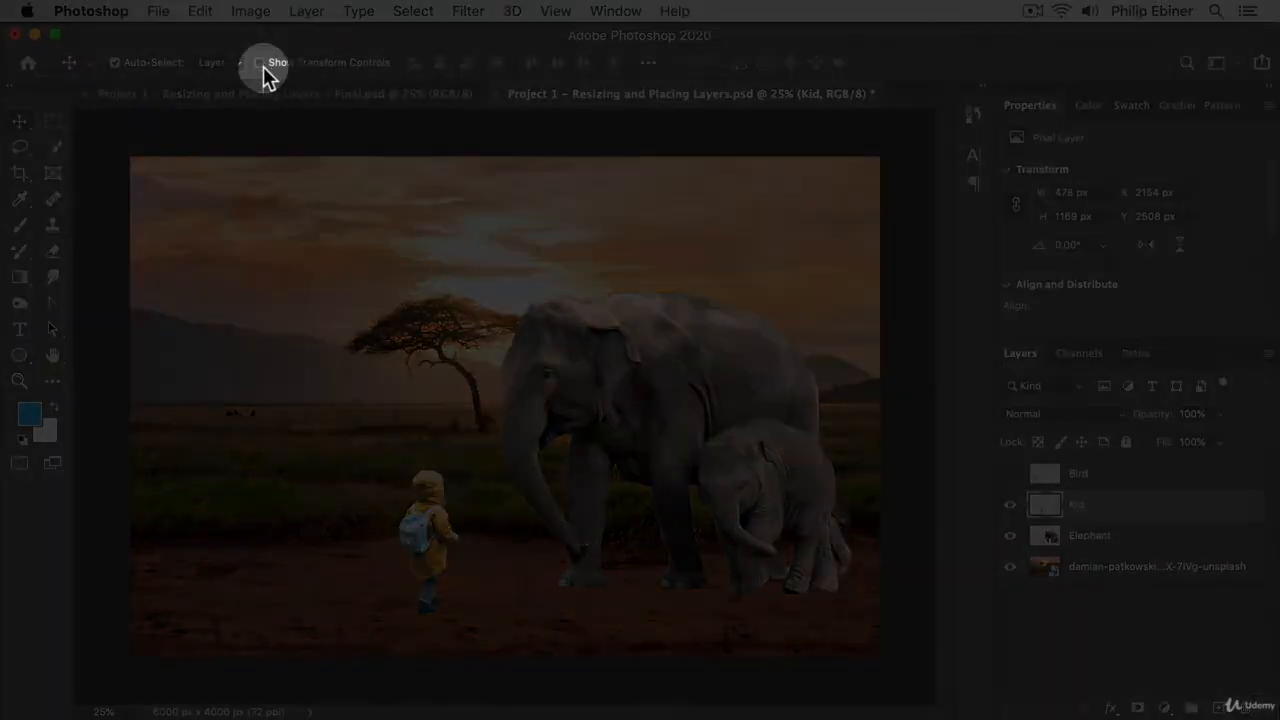
left_click(259, 62)
left_click(259, 62)
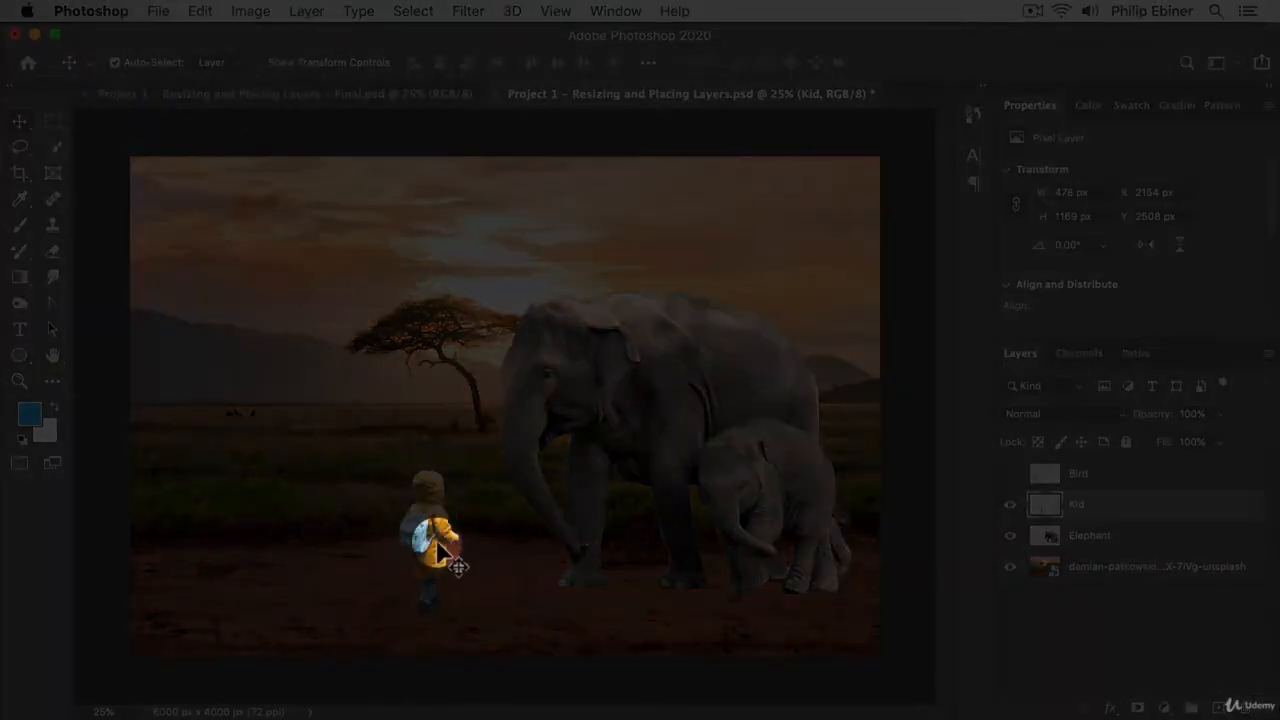
left_click_drag(431, 541, 516, 380)
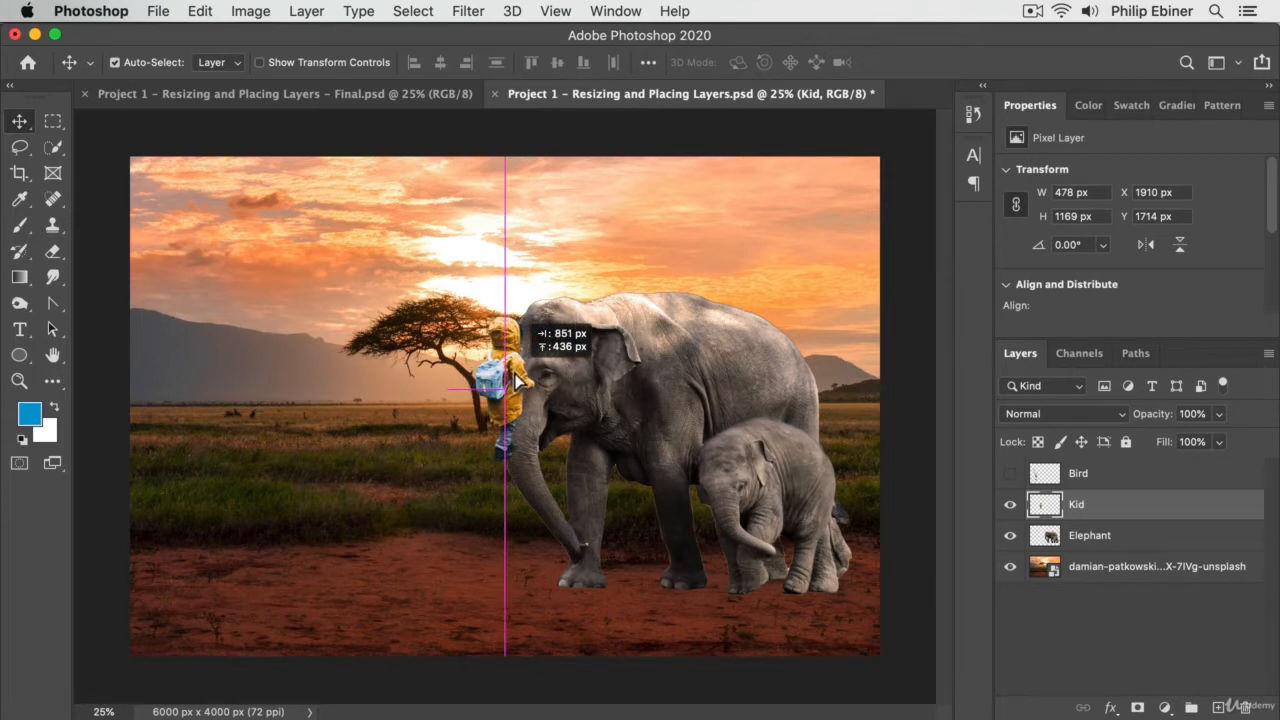
mouse_move(516, 380)
left_mouse_down()
mouse_move(514, 429)
mouse_move(505, 394)
mouse_move(499, 405)
mouse_move(512, 396)
left_mouse_up()
- Hide the Elephant layer and set the Move tool's Align To option to Canvas
left_click(1010, 536)
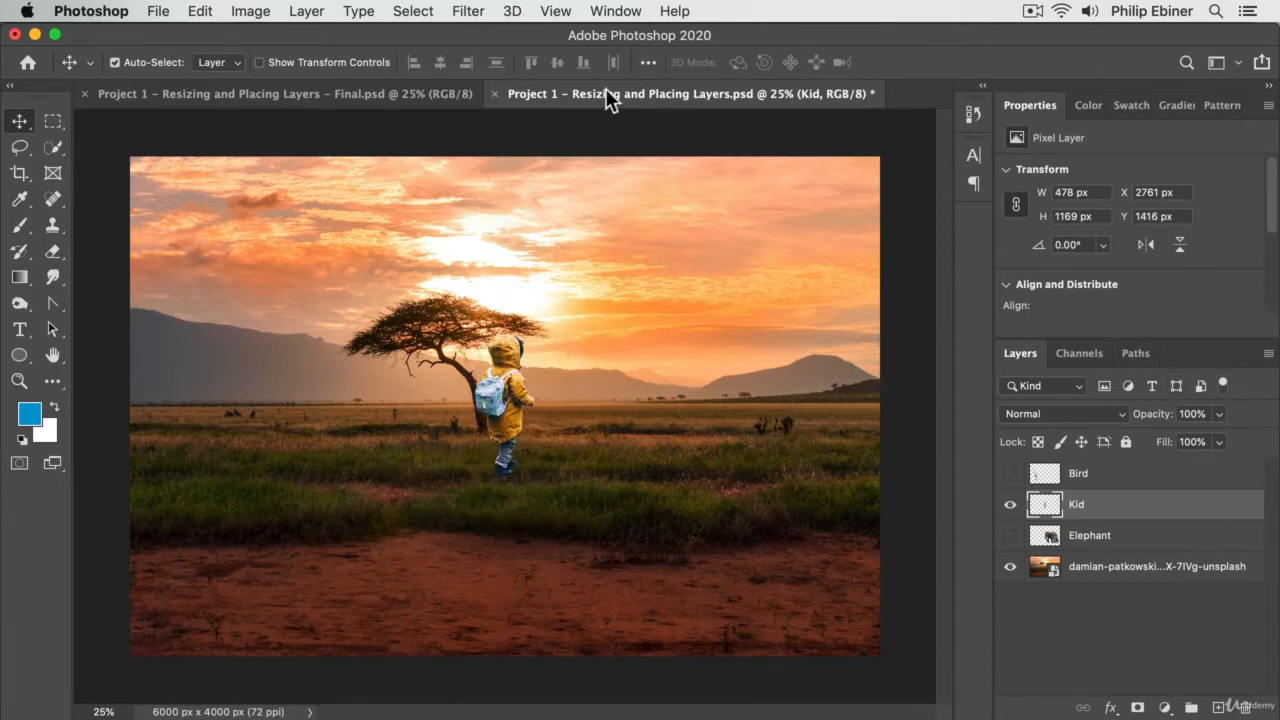
left_click(648, 62)
left_click(717, 249)
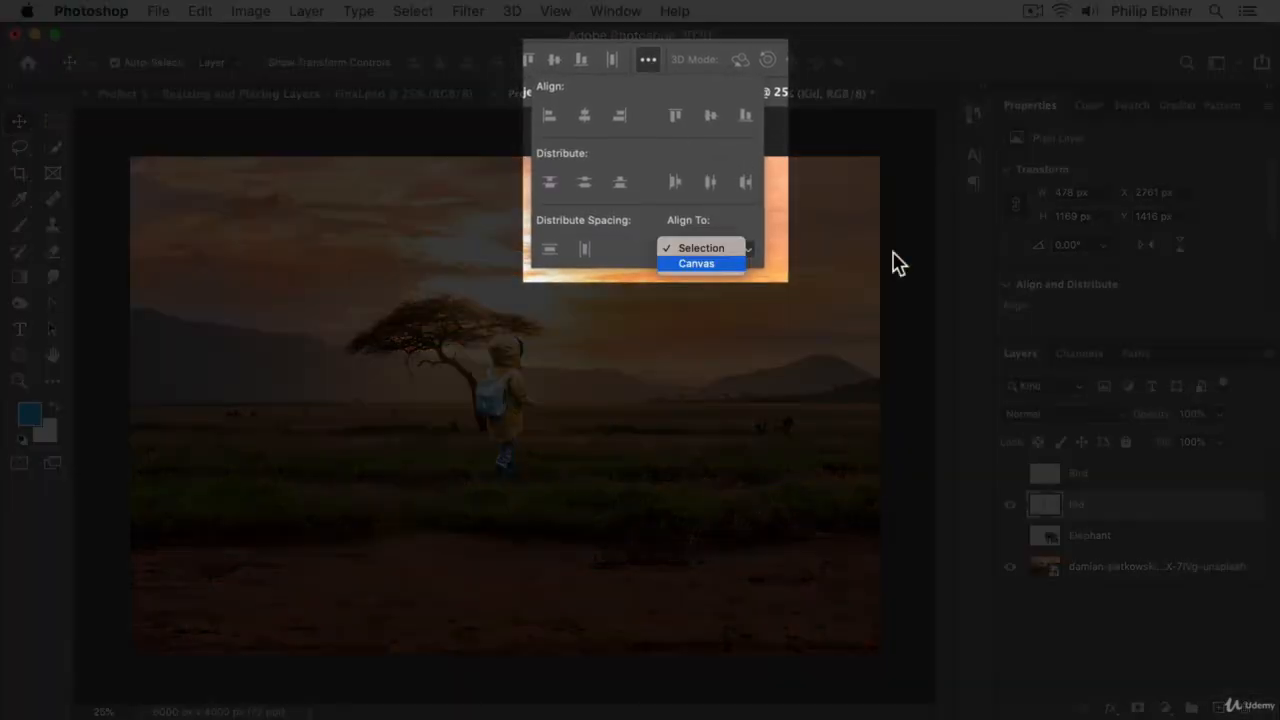
left_click(705, 263)
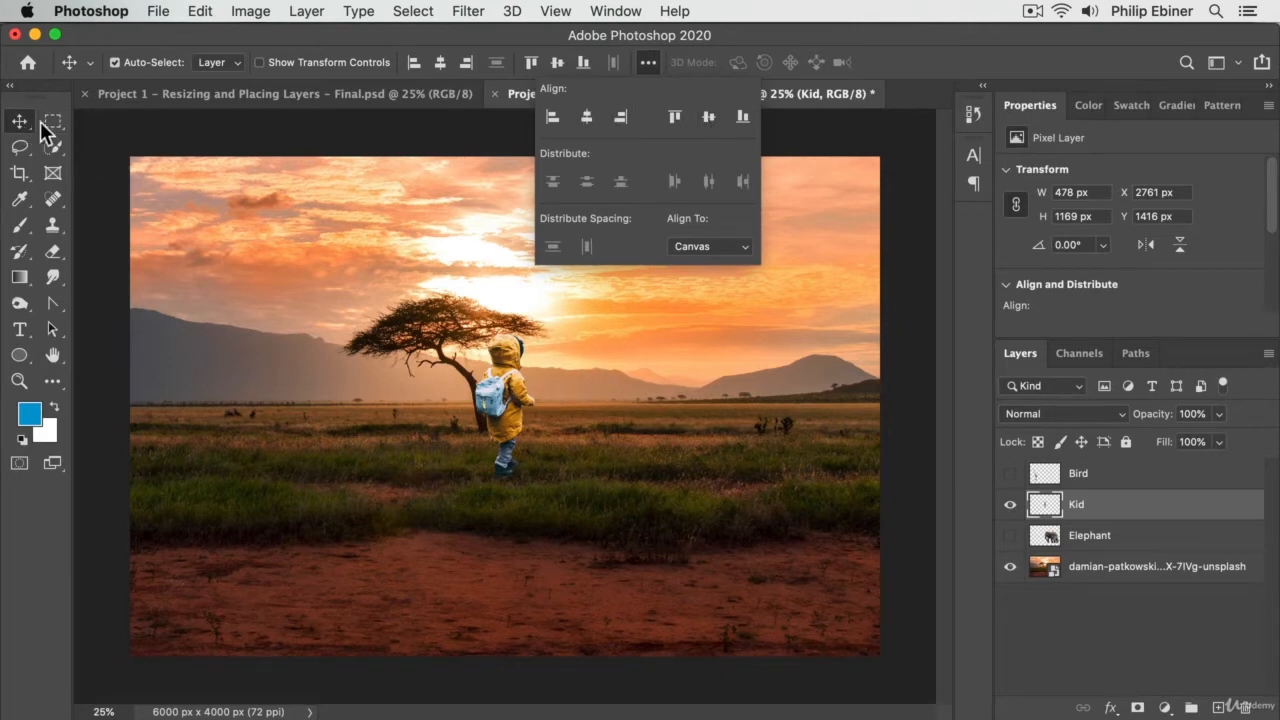
left_click(646, 64)
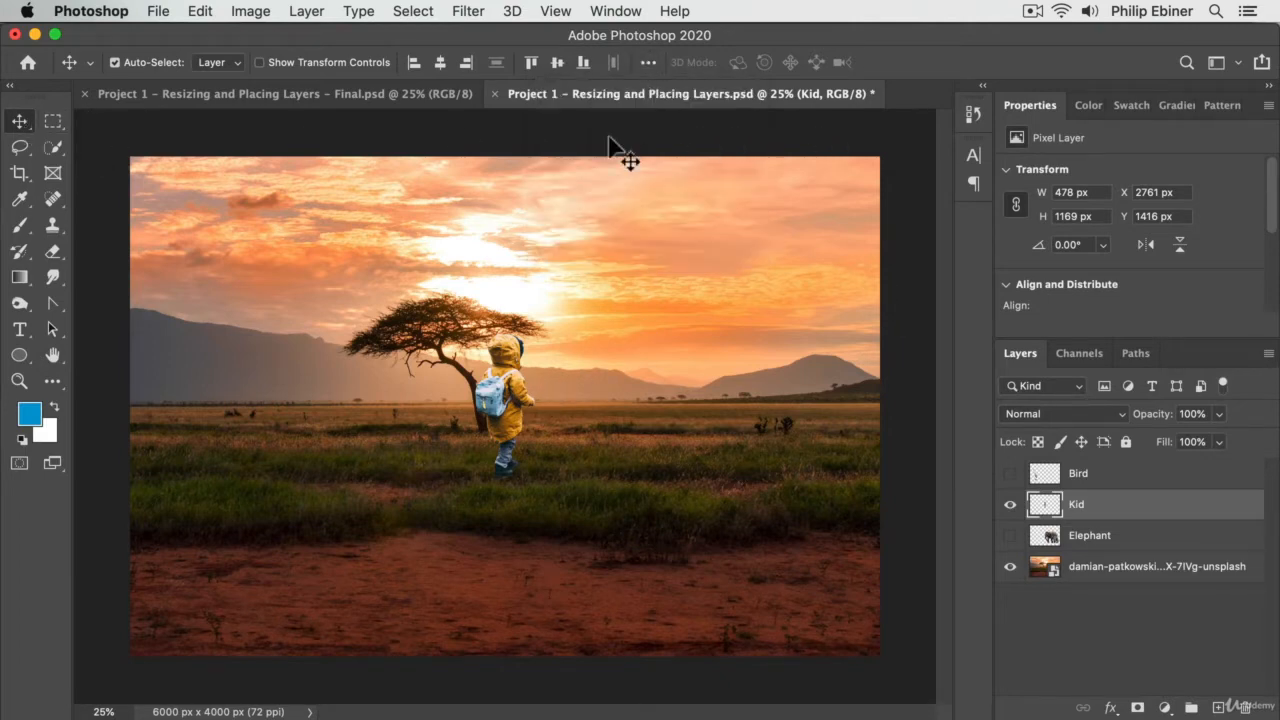
- Show the Elephant layer and move the kid back onto the dirt facing the elephants, at about X 2060, Y 2493 px
left_click(1010, 536)
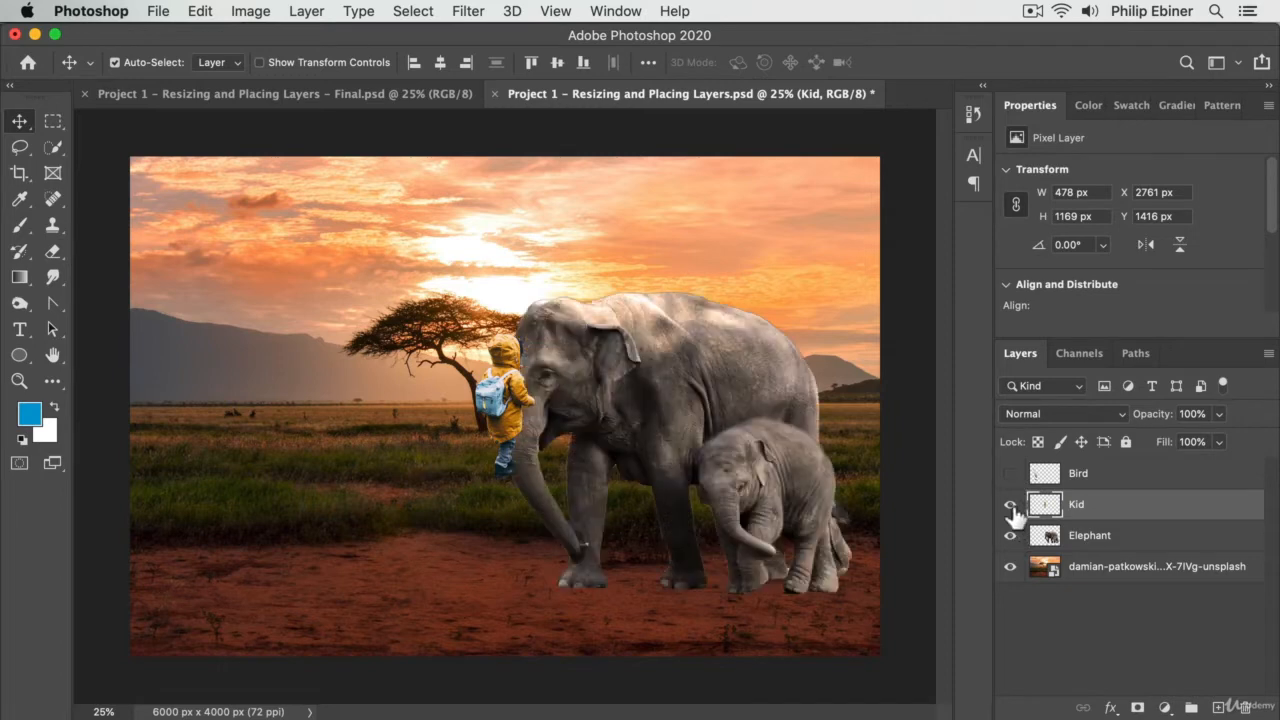
left_click_drag(508, 383, 438, 490)
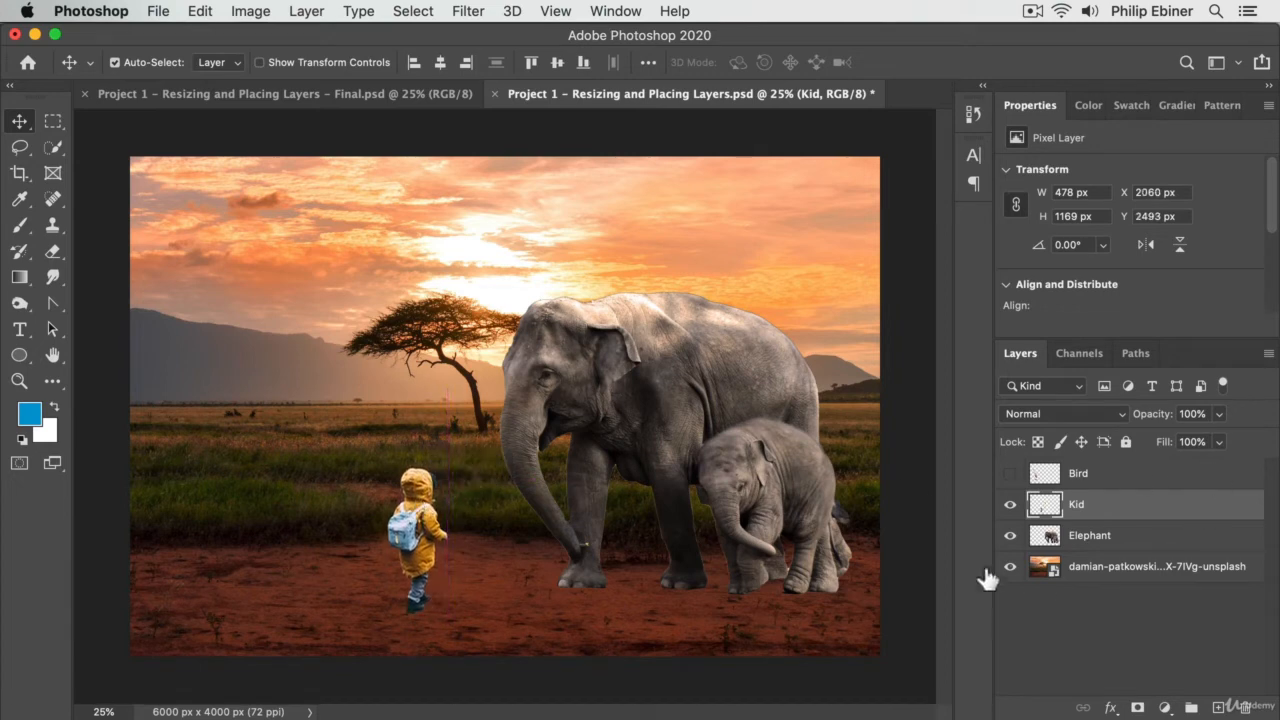
- Show and move the bird over the elephants to about X 3689, Y 197 px, with Show Transform Controls turned on
left_click(1011, 476)
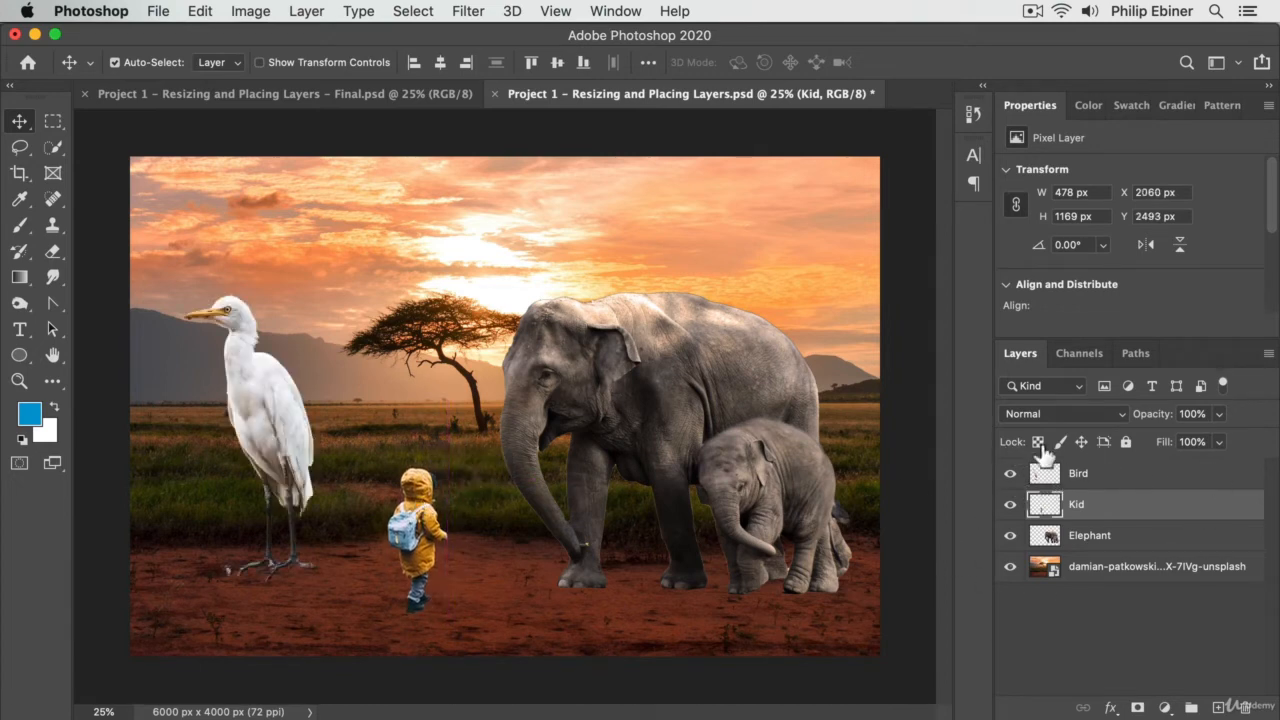
left_click(245, 364)
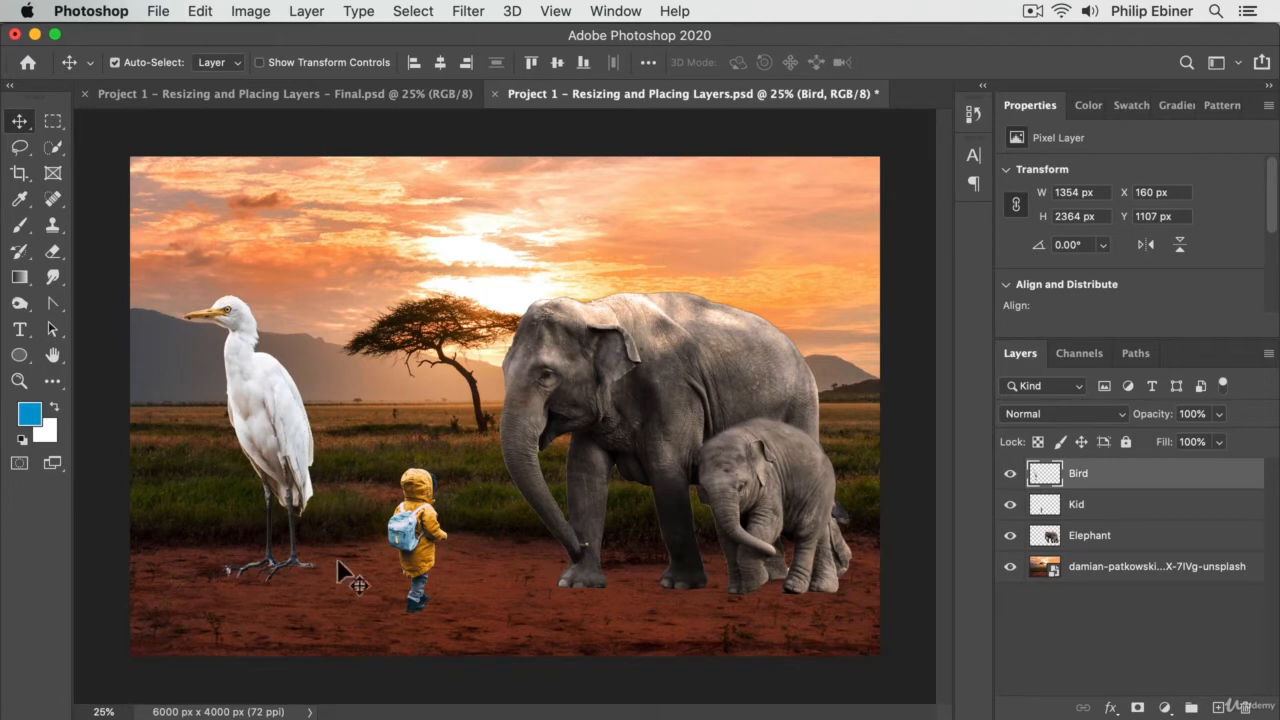
left_click_drag(270, 465, 711, 351)
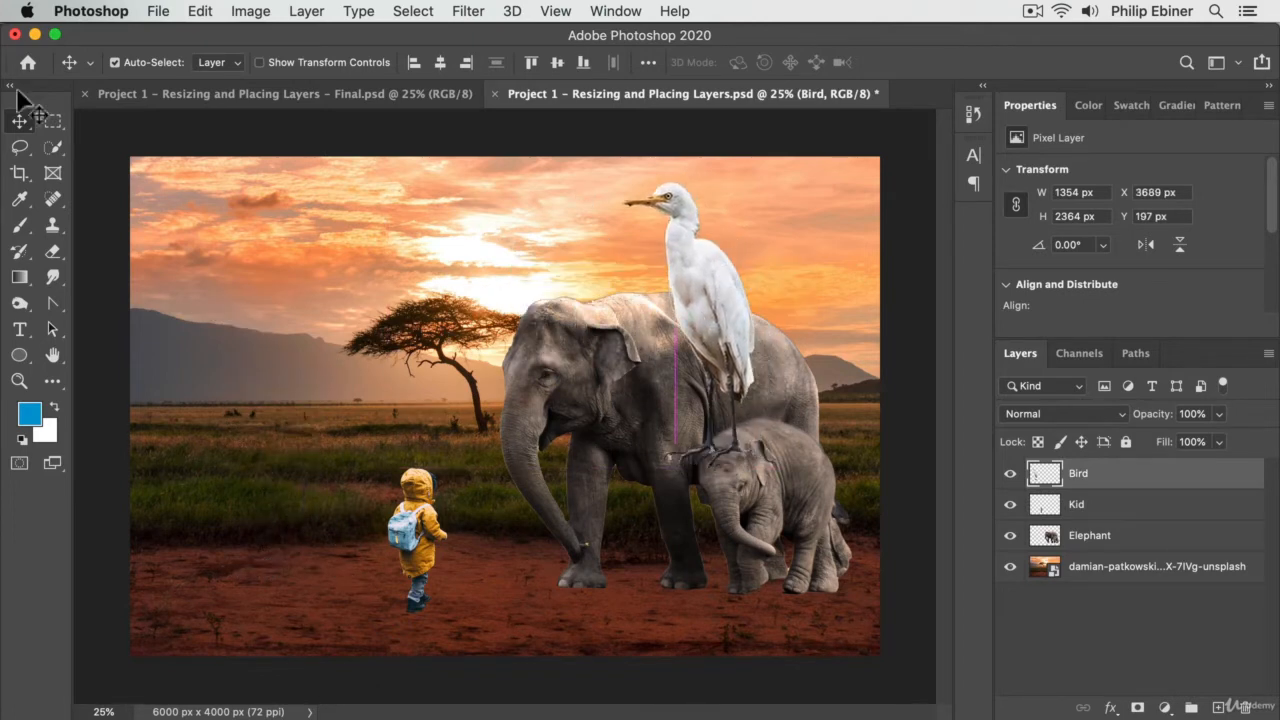
left_click(259, 62)
left_click_drag(590, 475, 694, 293)
left_click_drag(722, 233, 553, 271)
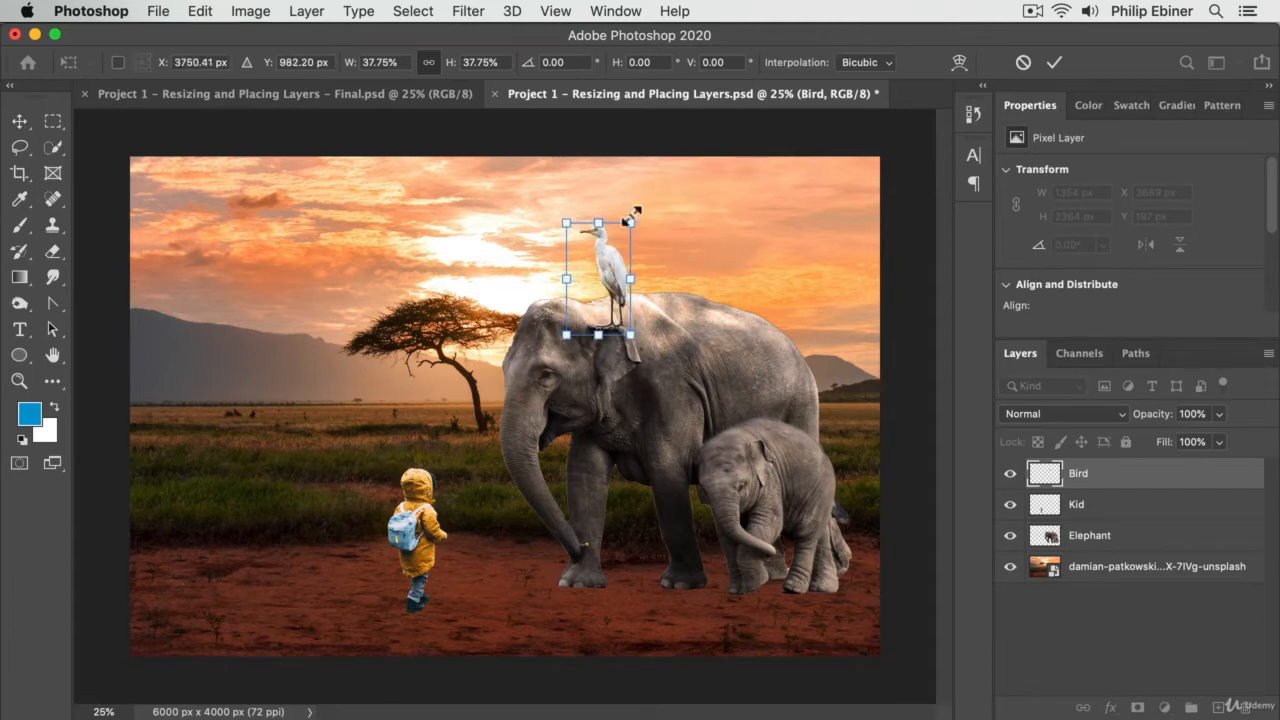
left_click_drag(638, 218, 620, 248)
left_click_drag(604, 322, 766, 428)
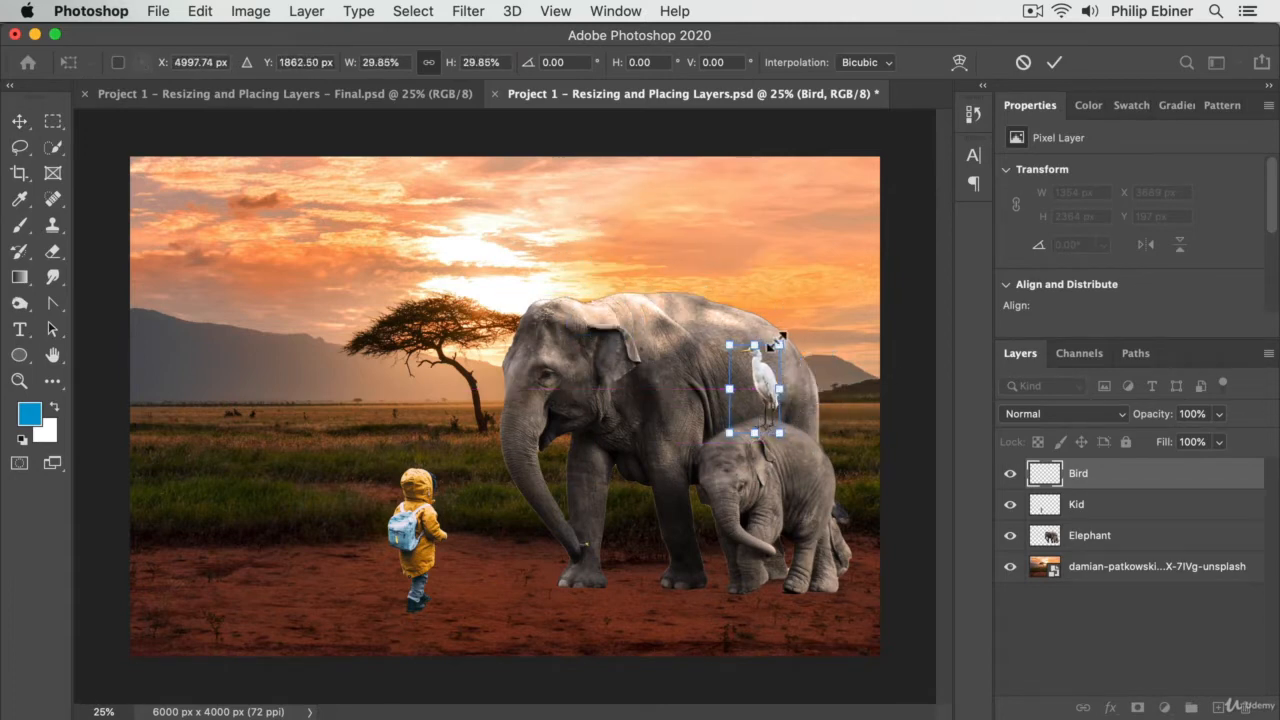
mouse_move(779, 342)
left_mouse_down()
mouse_move(760, 352)
mouse_move(772, 352)
left_mouse_up()
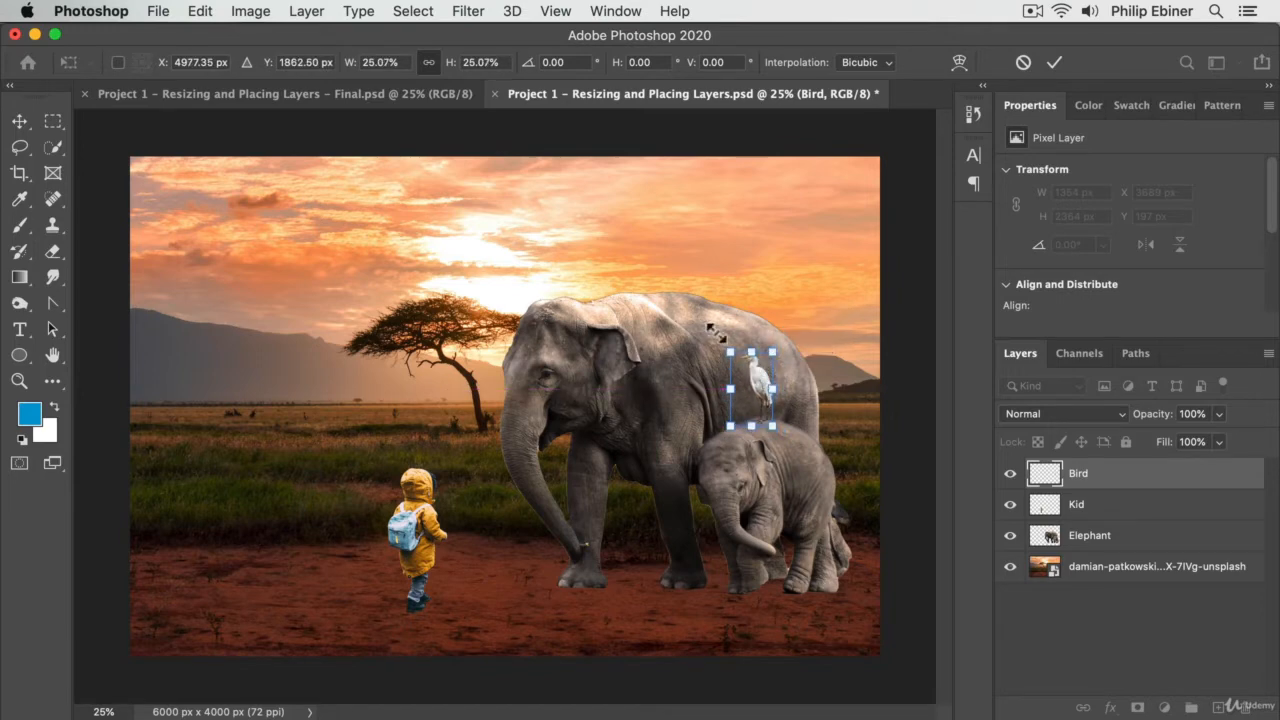
left_click(256, 93)
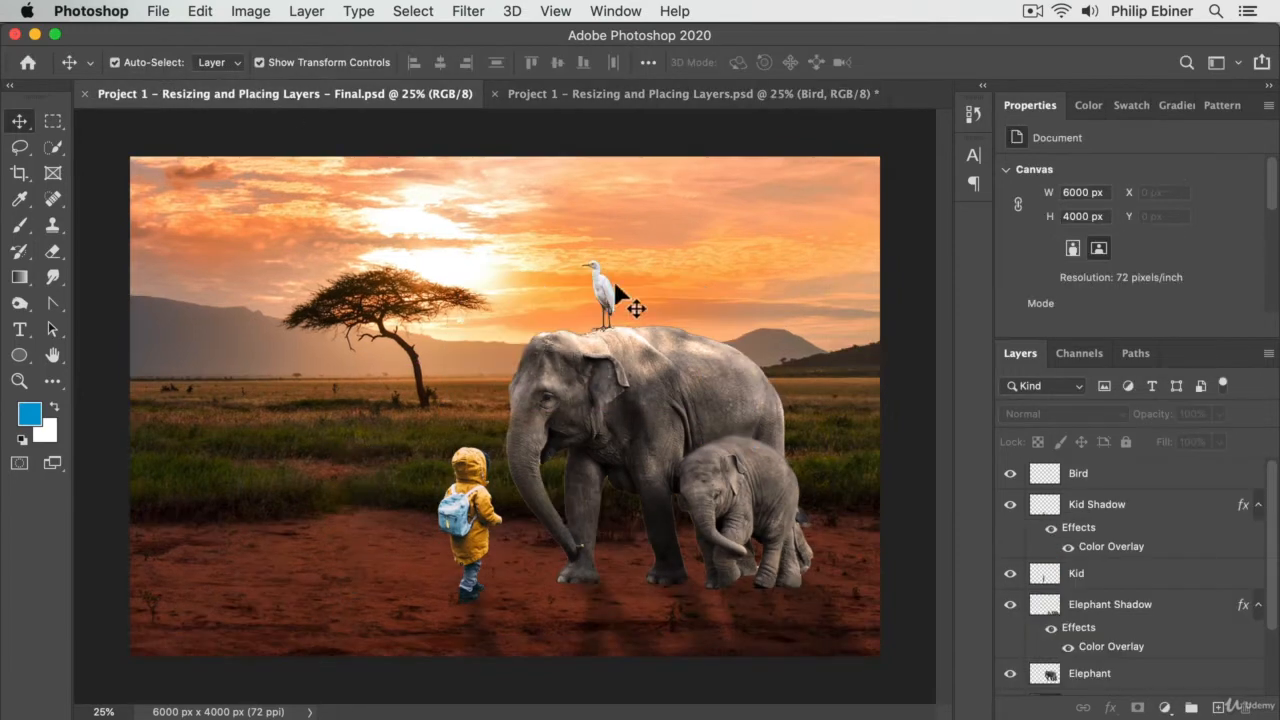
left_click(684, 96)
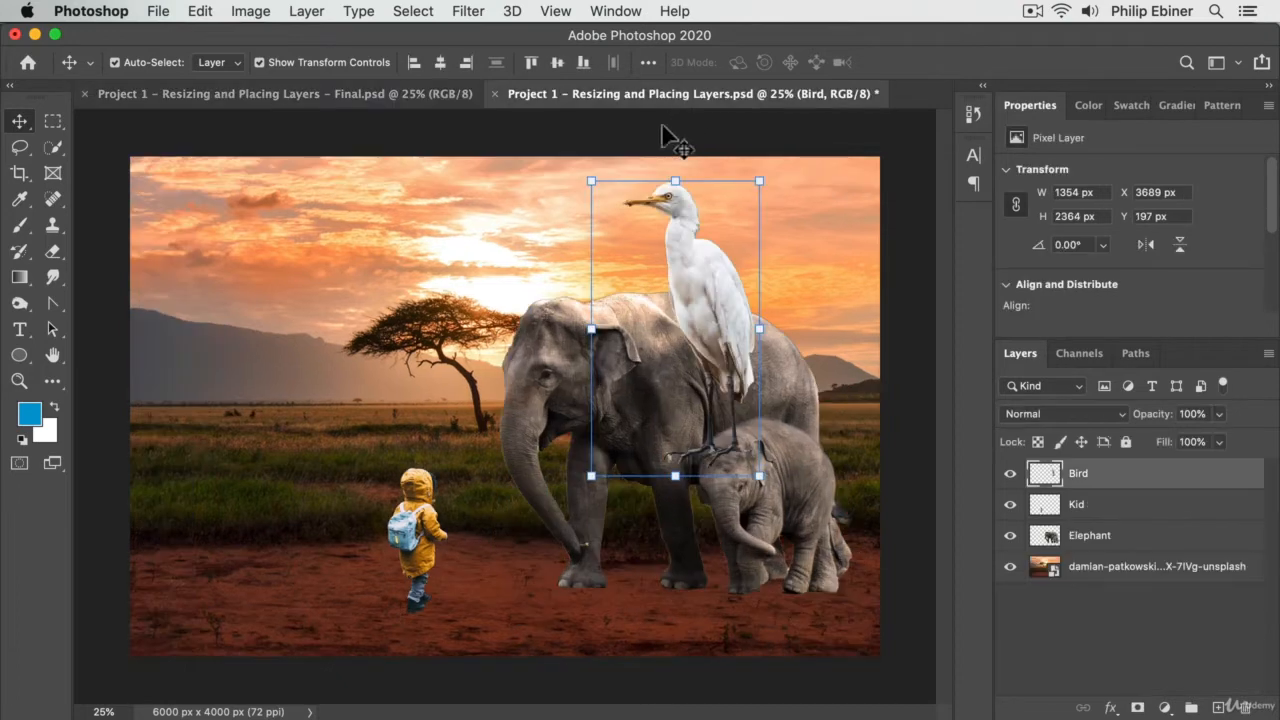
- Scale the bird to about 359 × 627 px and stand it on the baby elephant at about X 4725, Y 1565 px
left_click_drag(759, 181, 756, 388)
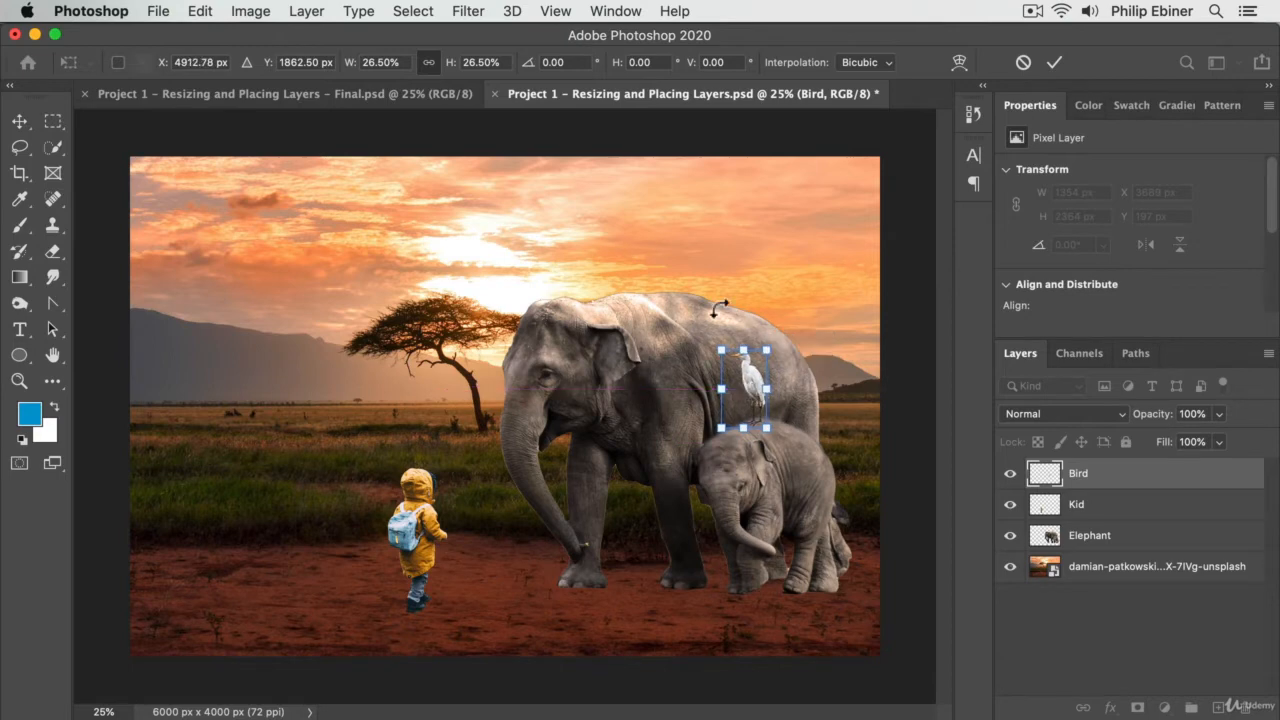
key("Down")
key("Left")
key("Left")
key("Return")
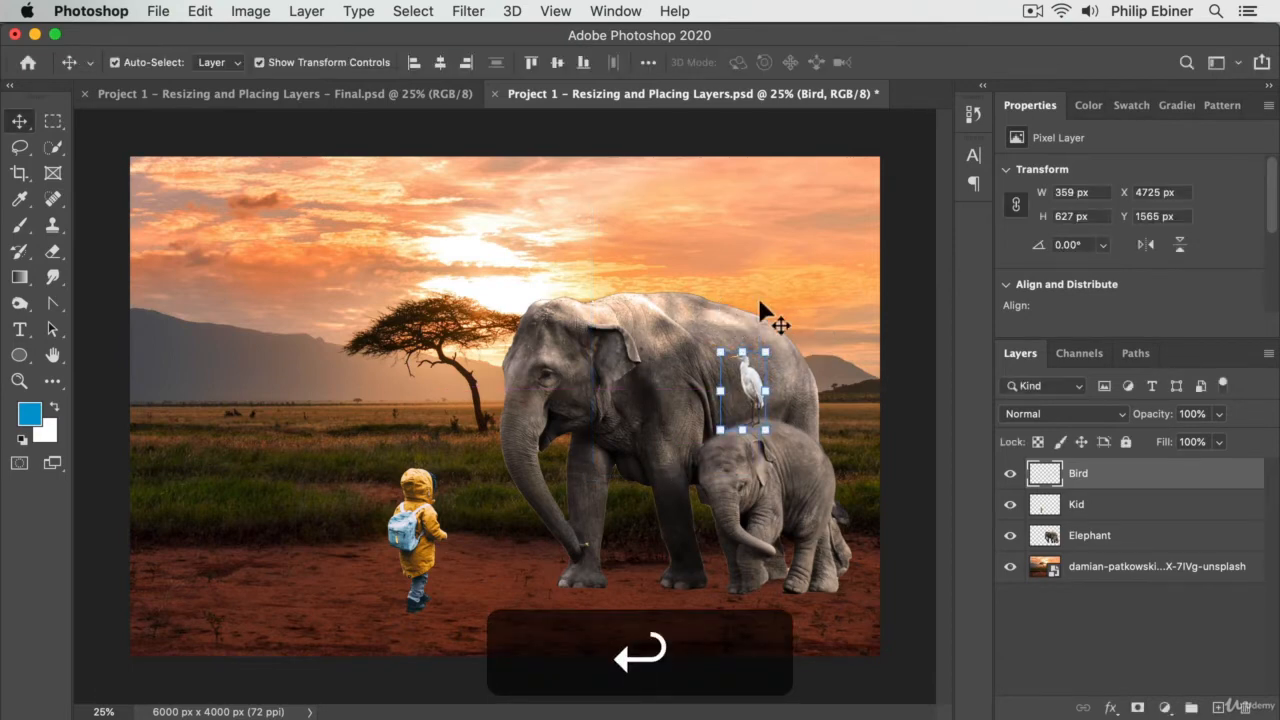
left_click(760, 303)
left_click(794, 366)
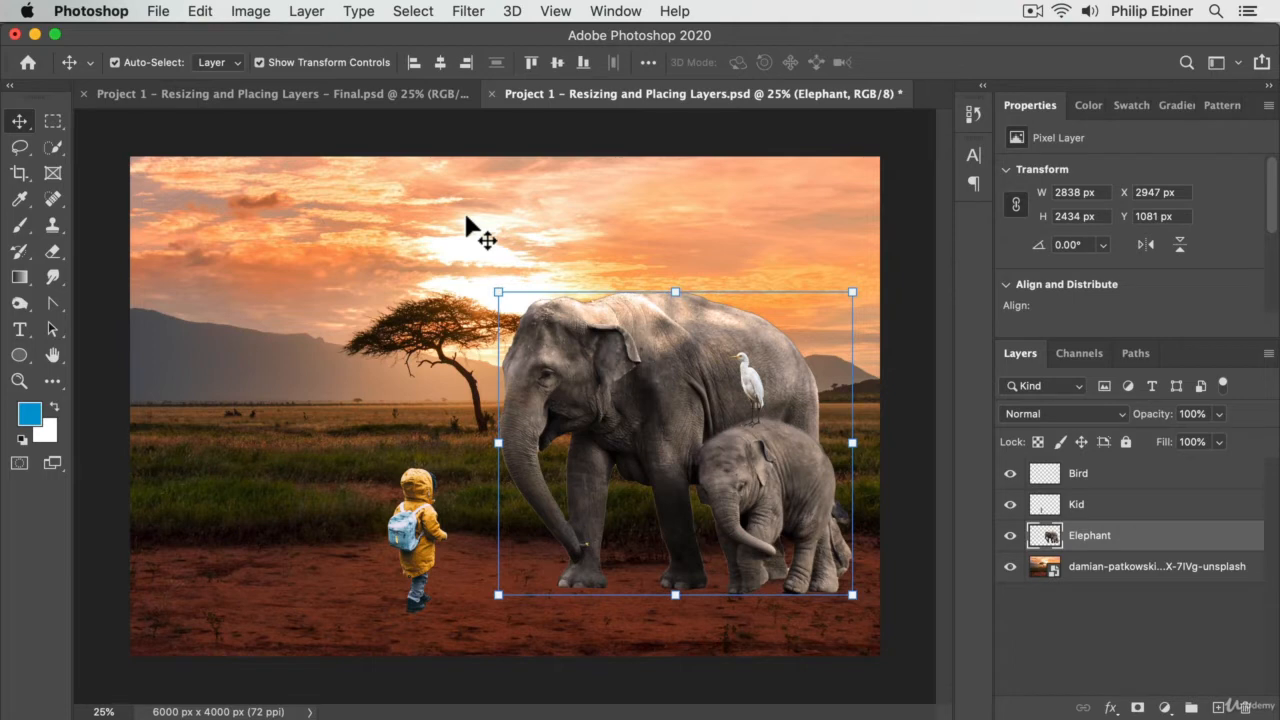
left_click(762, 397)
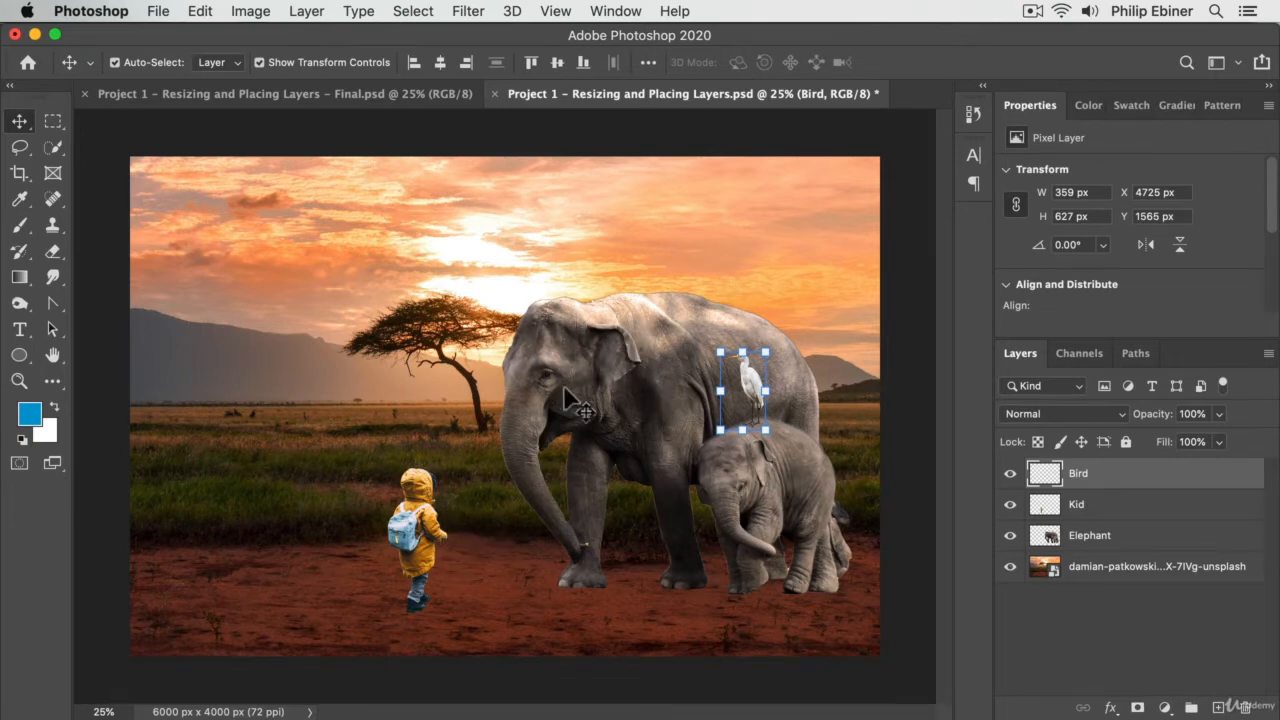
left_click(410, 530)
left_click(708, 367)
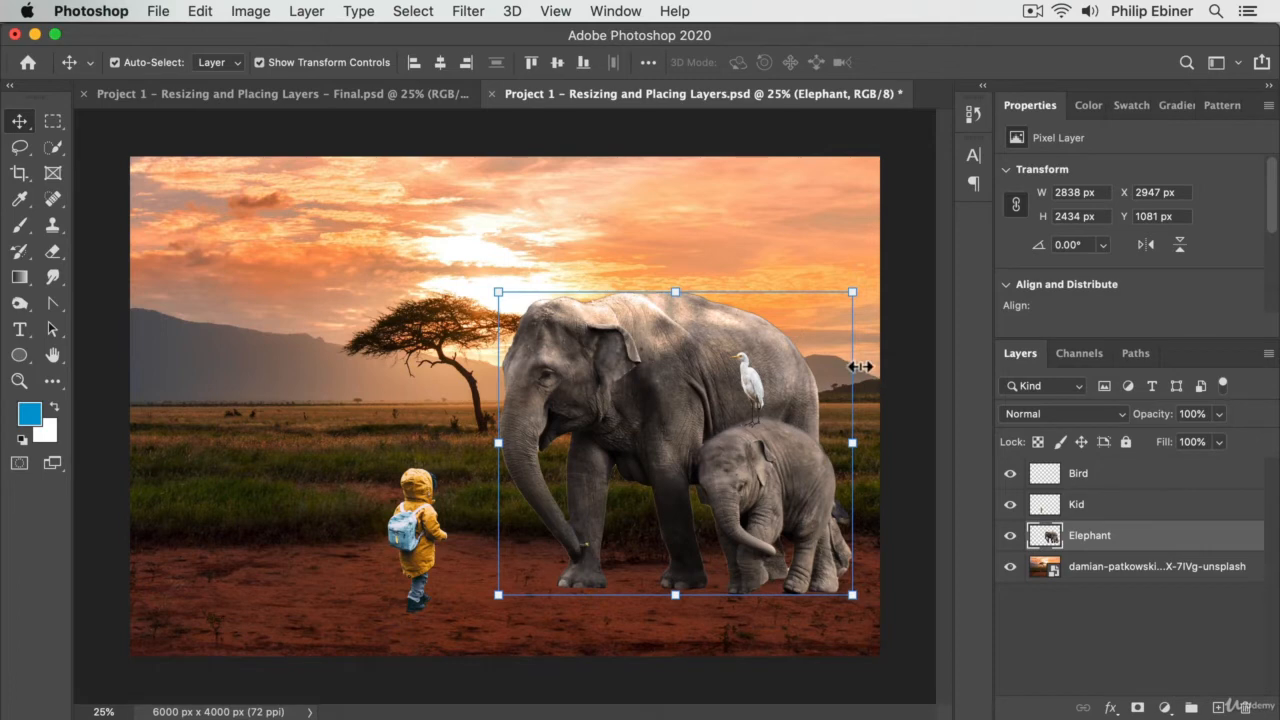
- Try duplicating the Elephant layer with the new-layer command, and undo the duplication
left_click(762, 378)
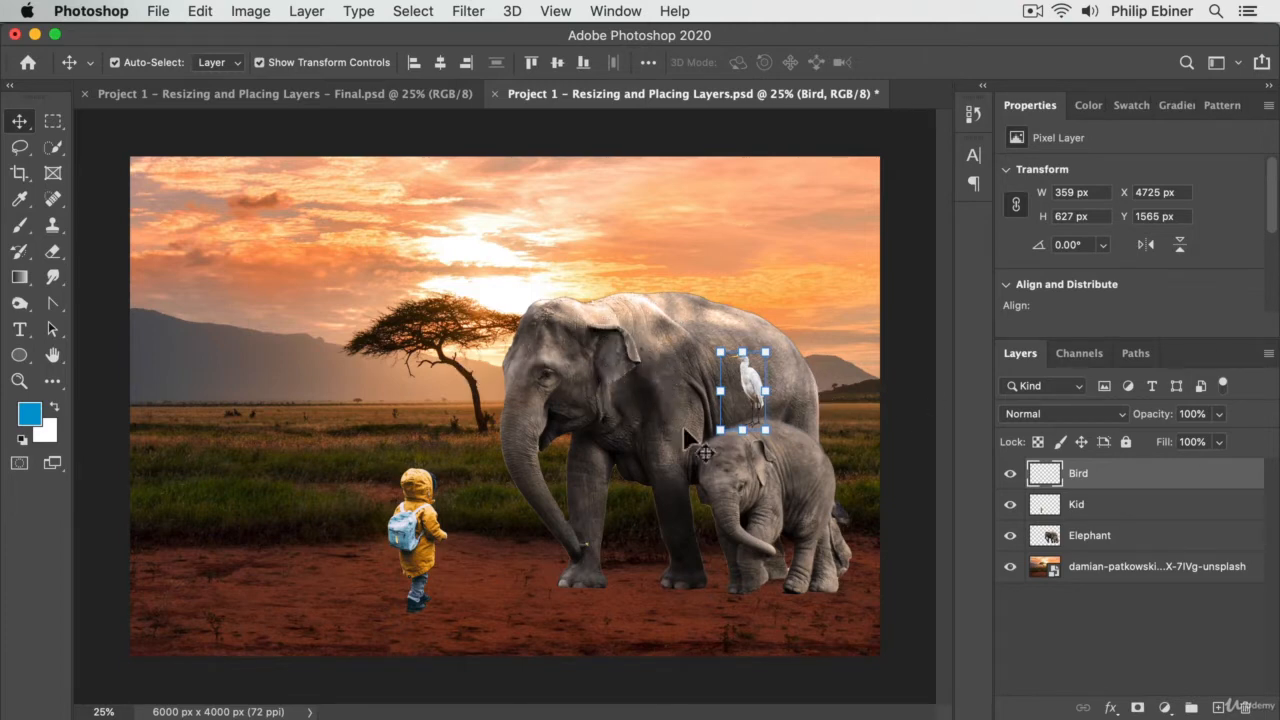
left_click(632, 402)
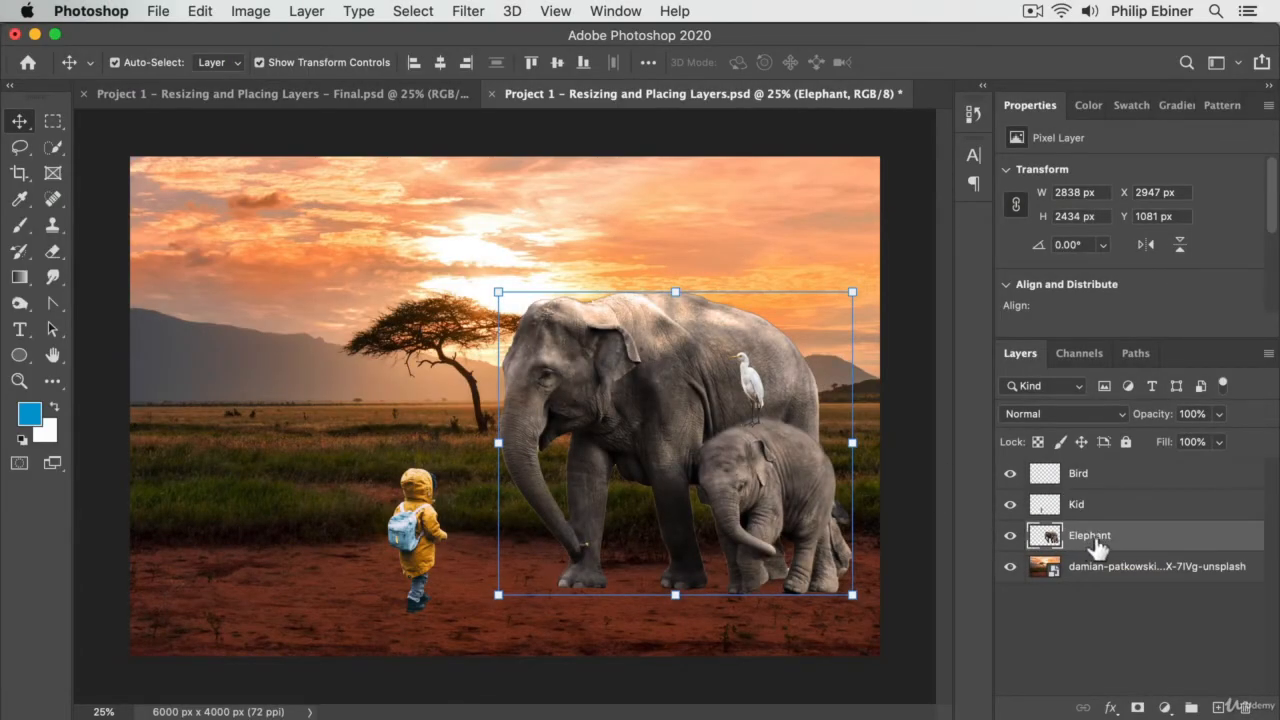
left_click_drag(1090, 535, 1218, 707)
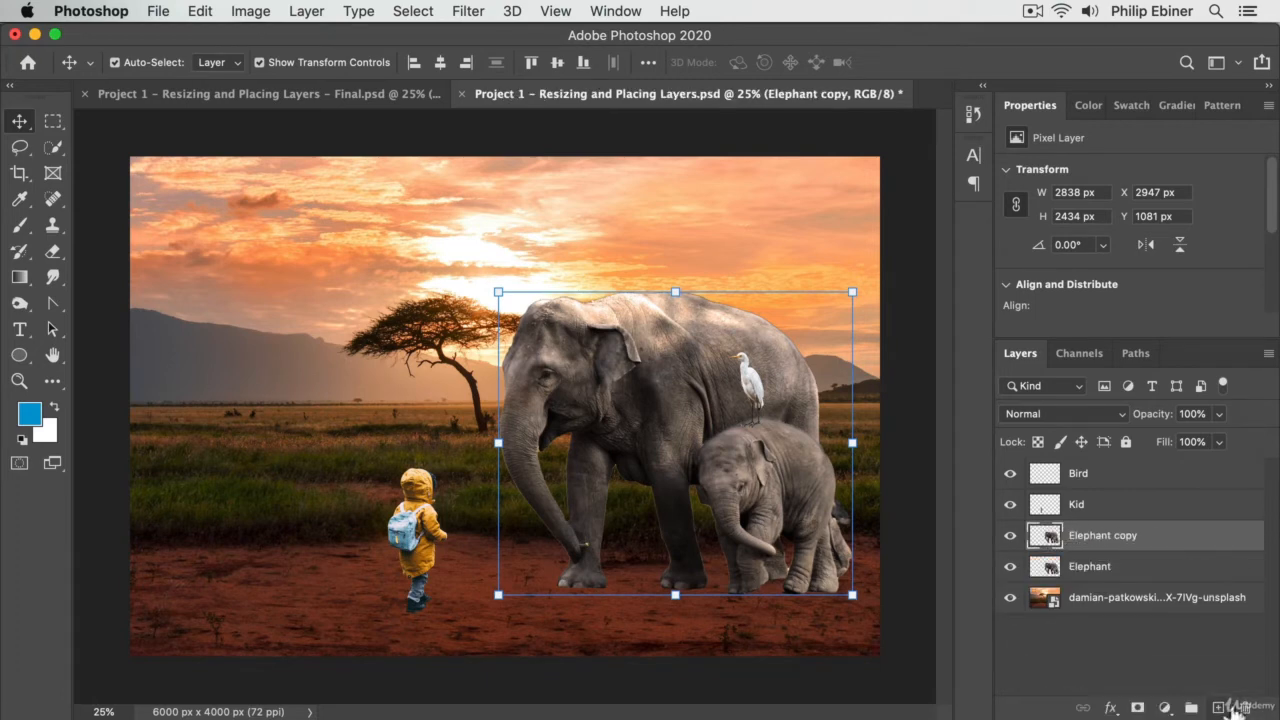
key("super+z")
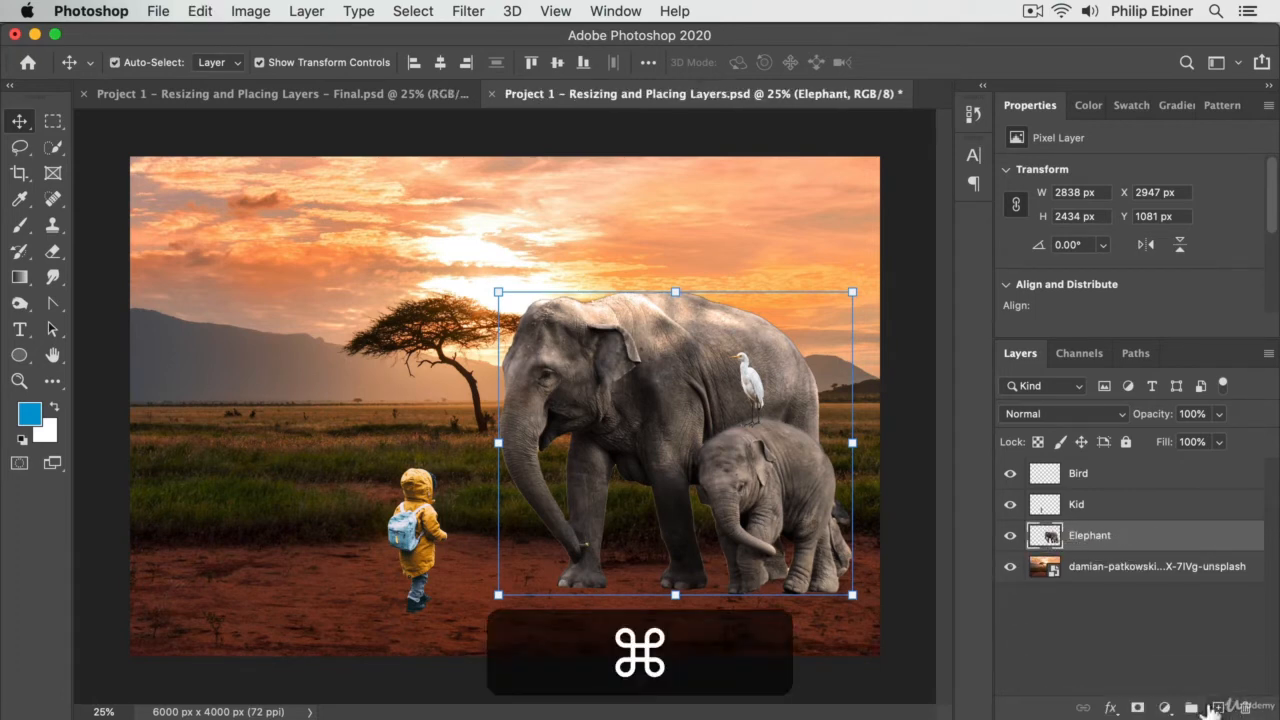
- Try pasting a copy of the elephants over the tree, and undo the paste
key("super+c")
key("super+v")
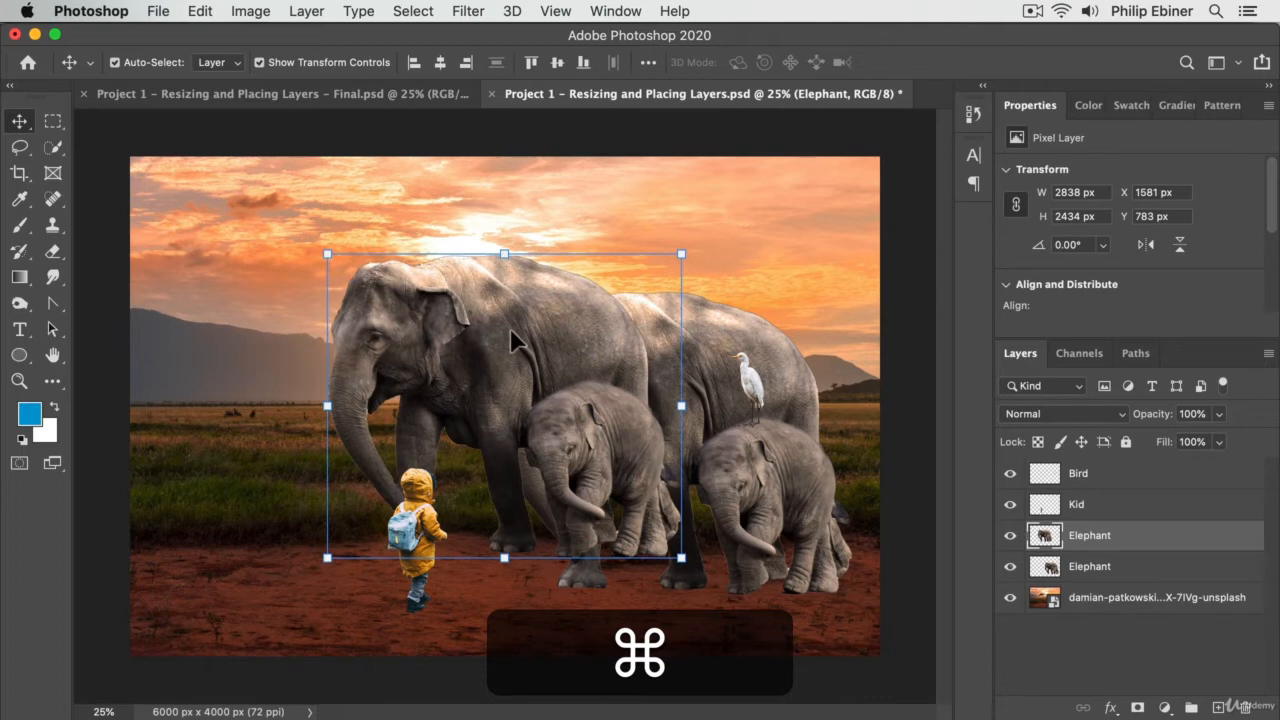
key("super+z")
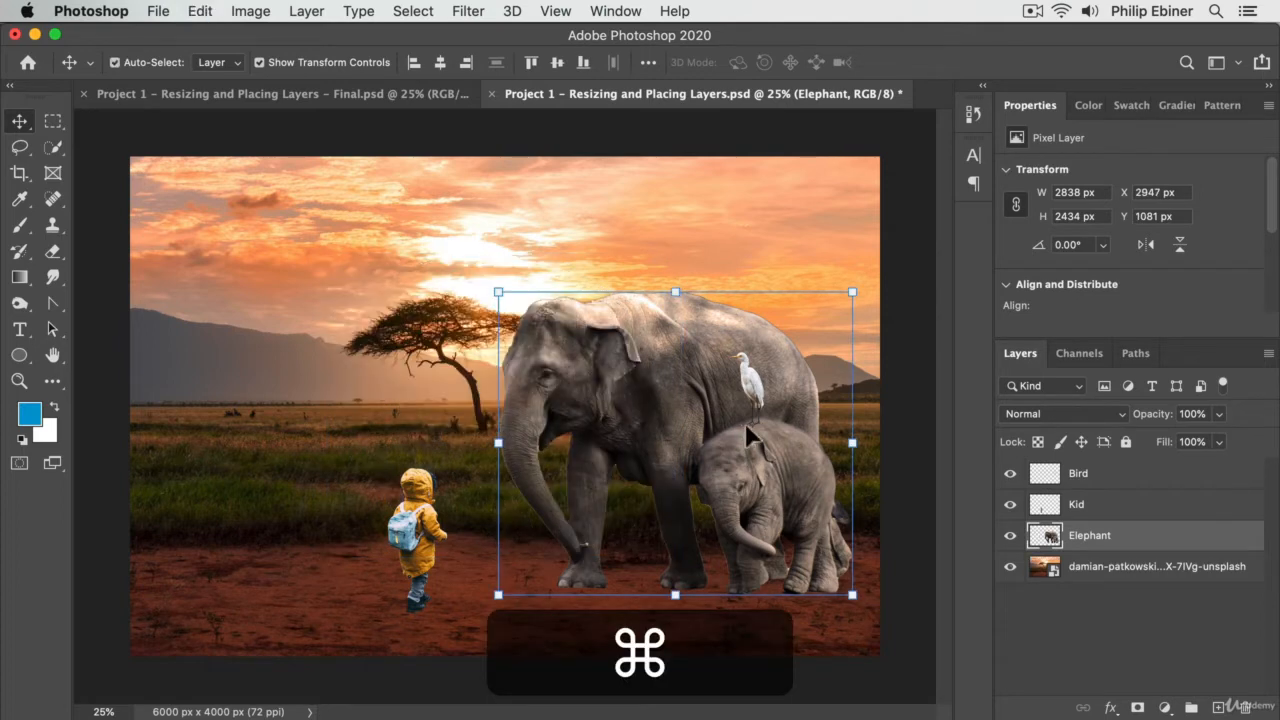
- Try the Duplicate Layer command on the Elephant layer with its default name, and delete the resulting copy
right_click(1064, 535)
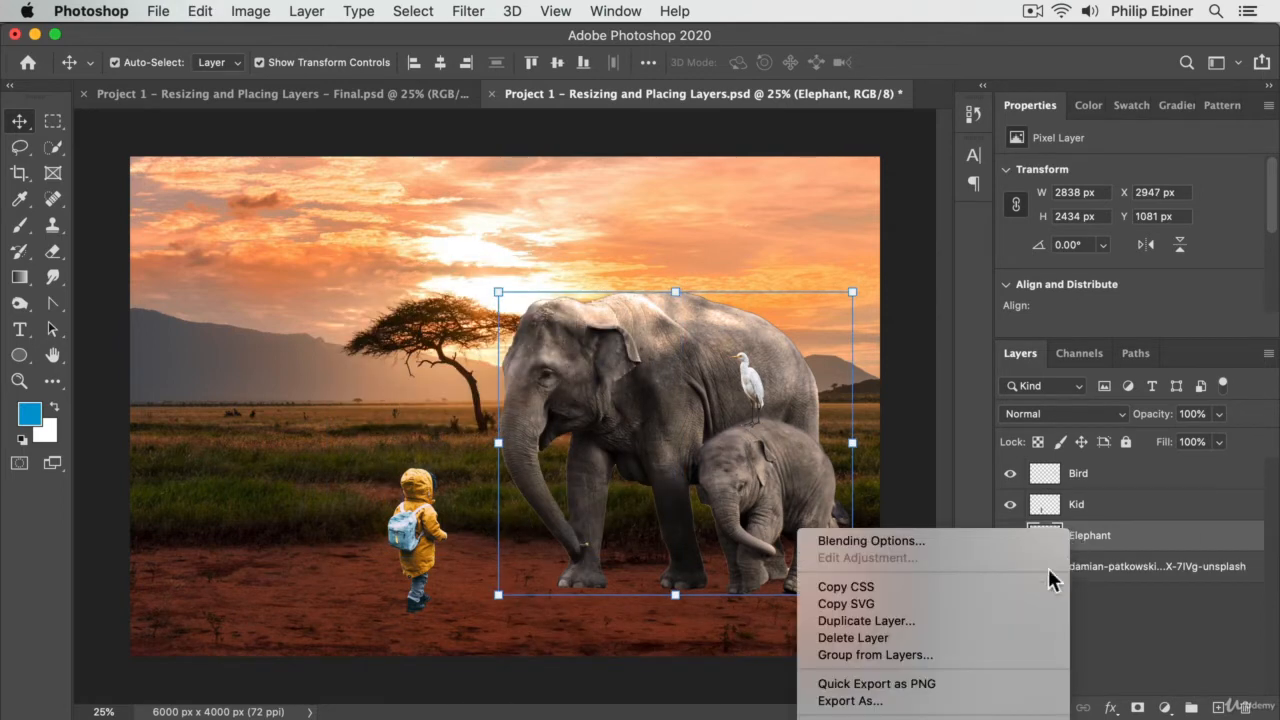
left_click(978, 619)
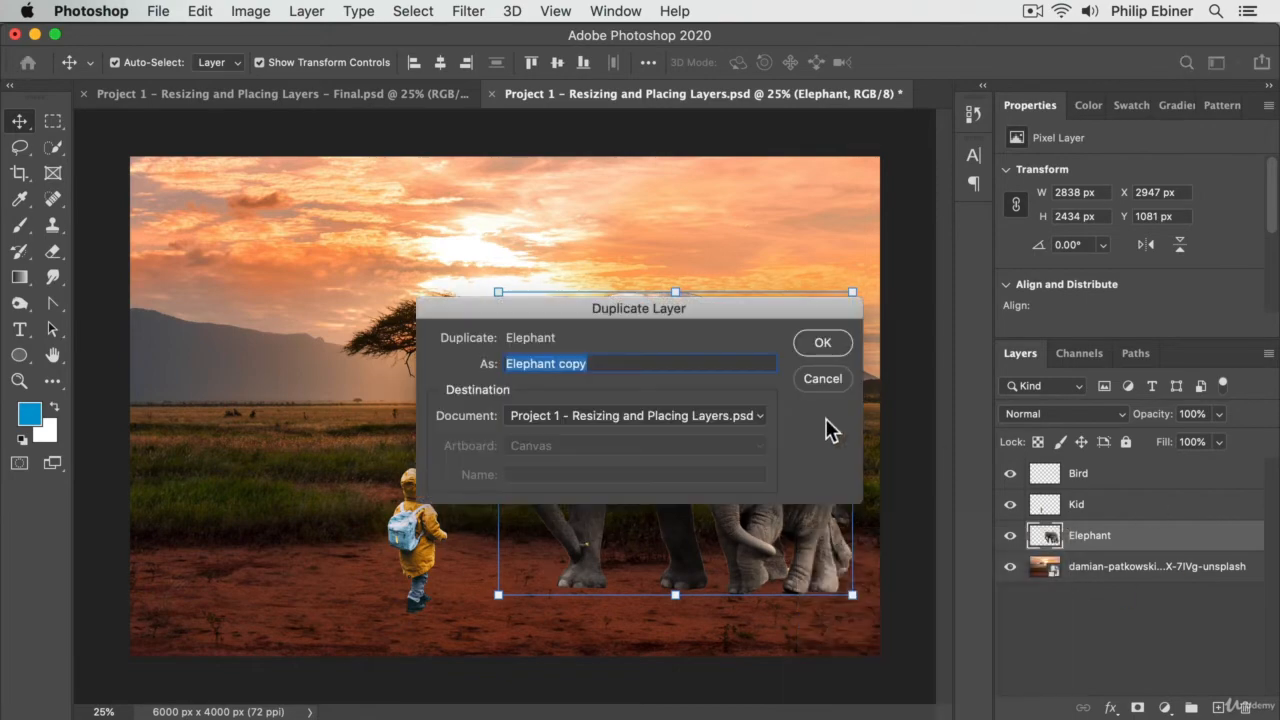
left_click(820, 344)
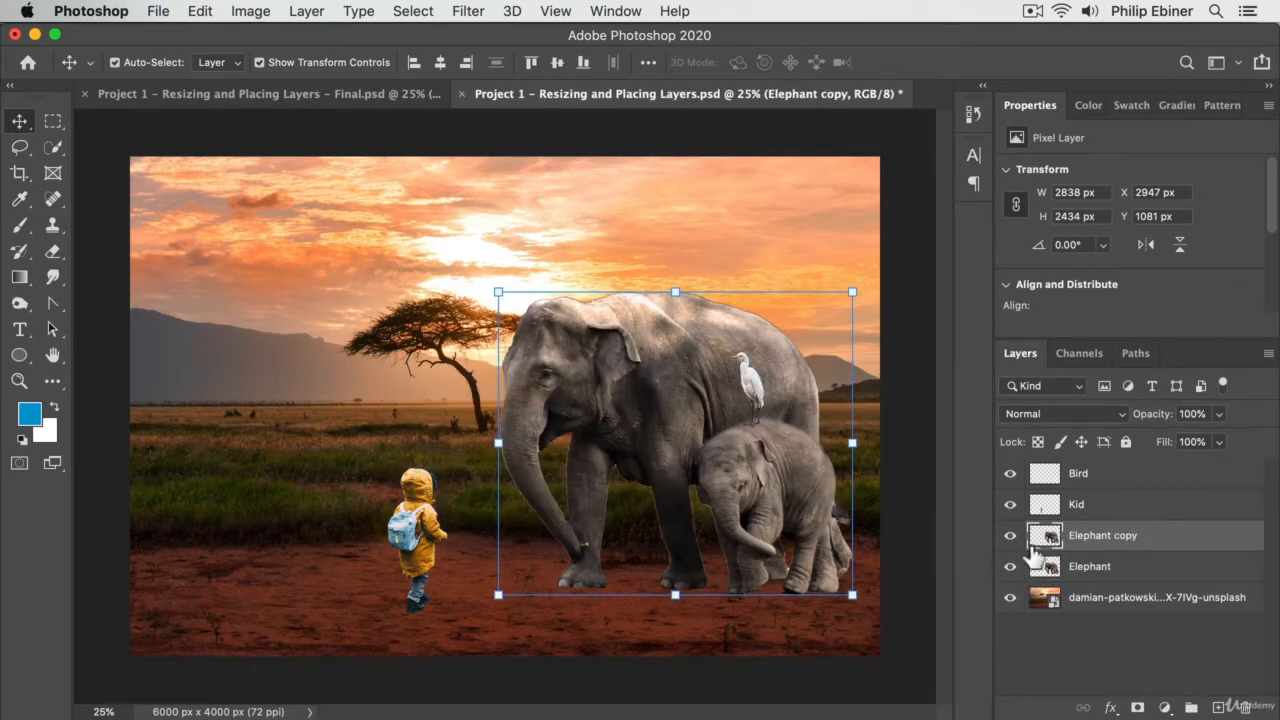
key("BackSpace")
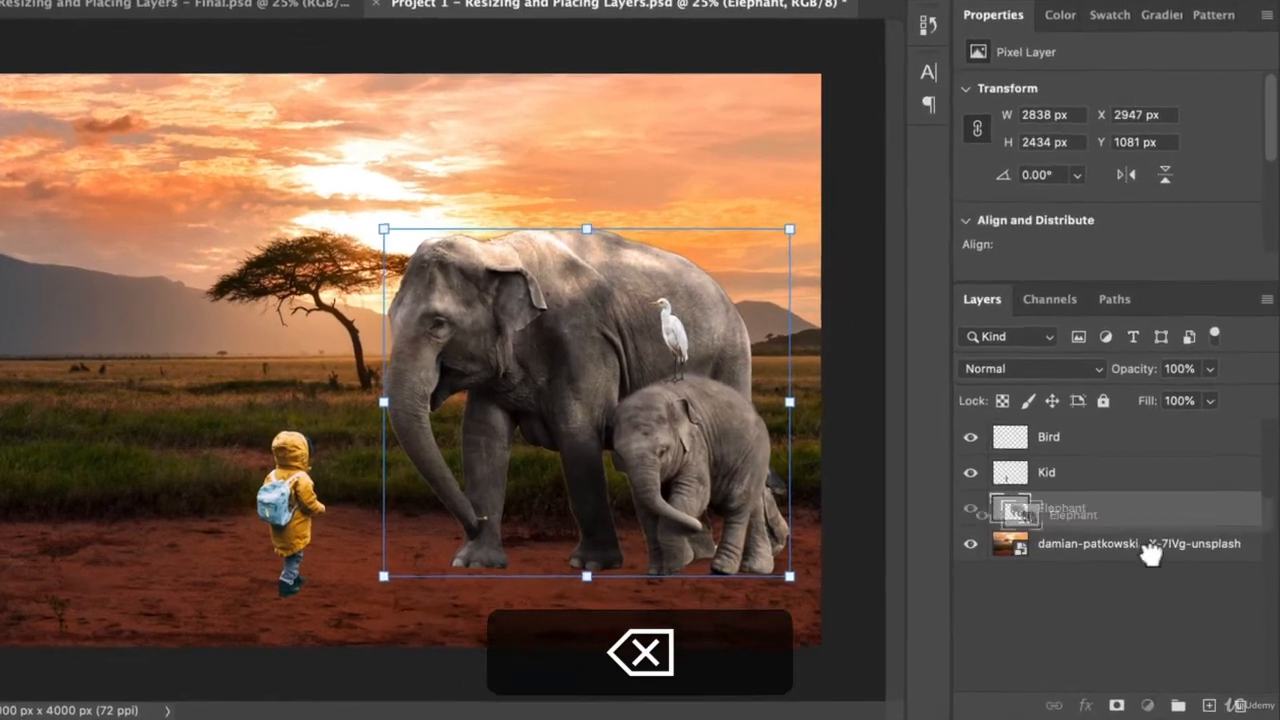
- Duplicate the Elephant layer and switch the copy's visibility off and on
left_click_drag(1150, 553, 1209, 701)
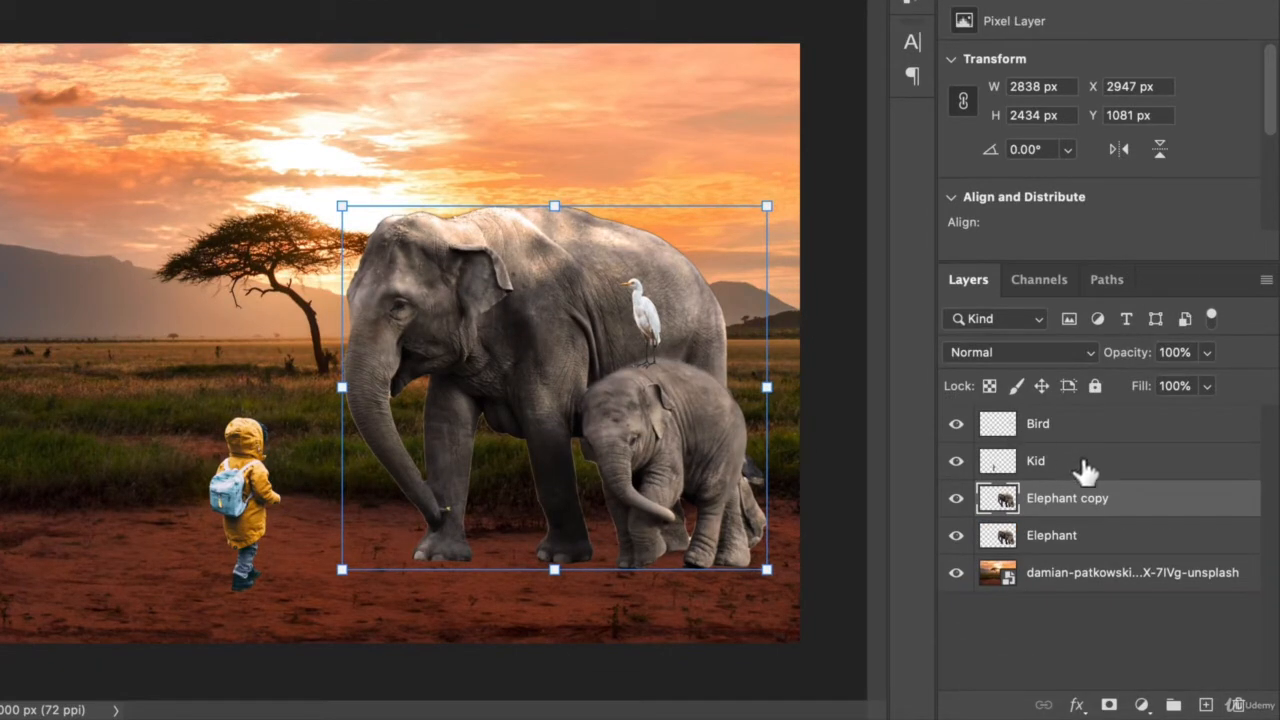
left_click(956, 498)
left_click(956, 498)
left_click(1078, 706)
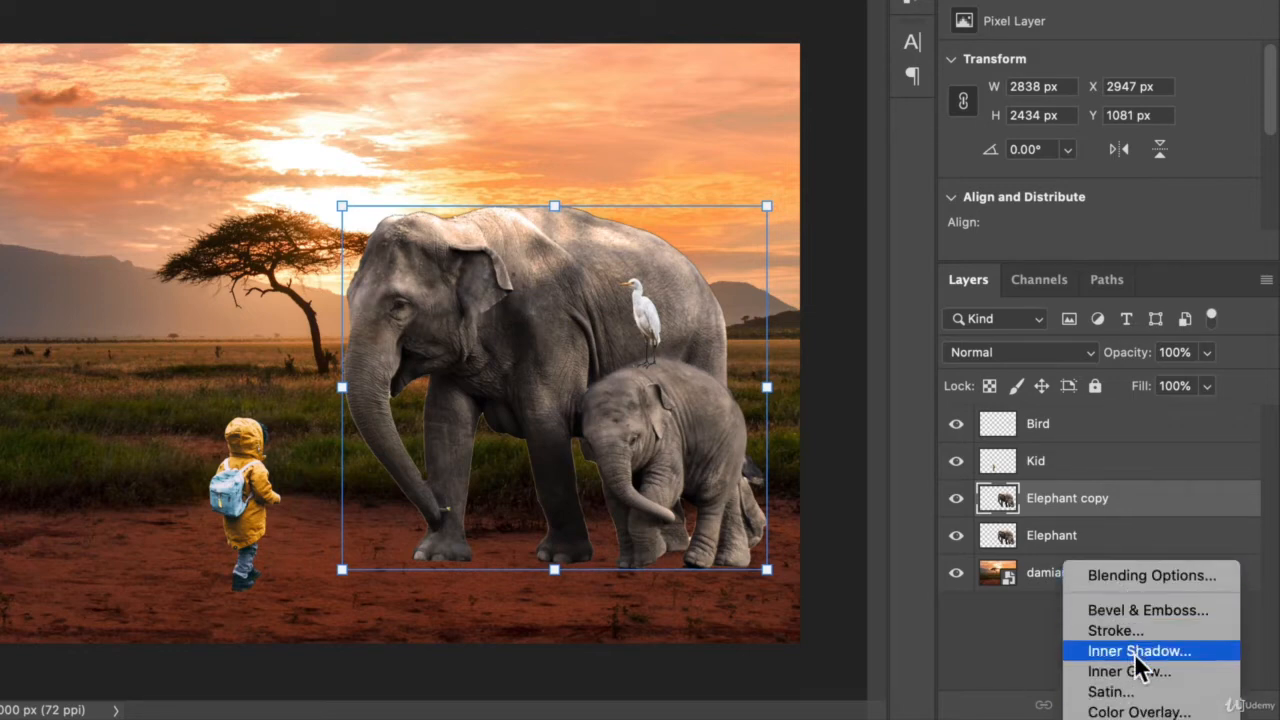
left_click(1131, 712)
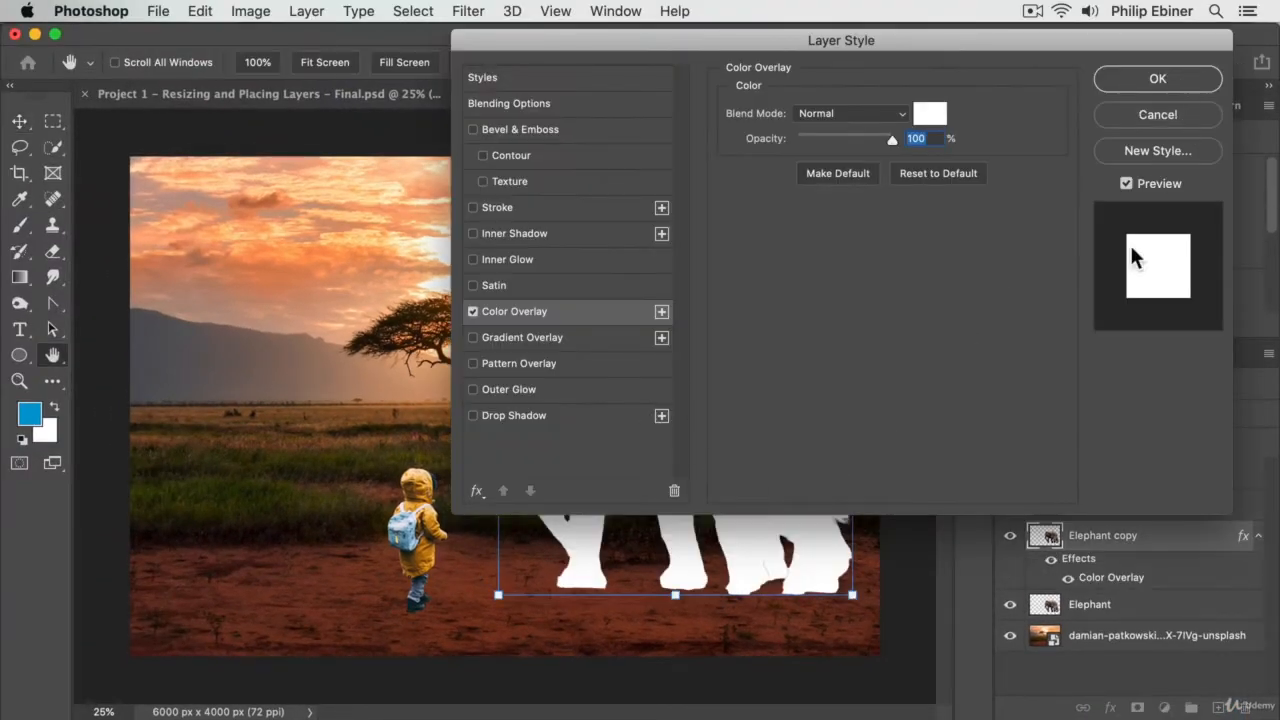
key("Escape")
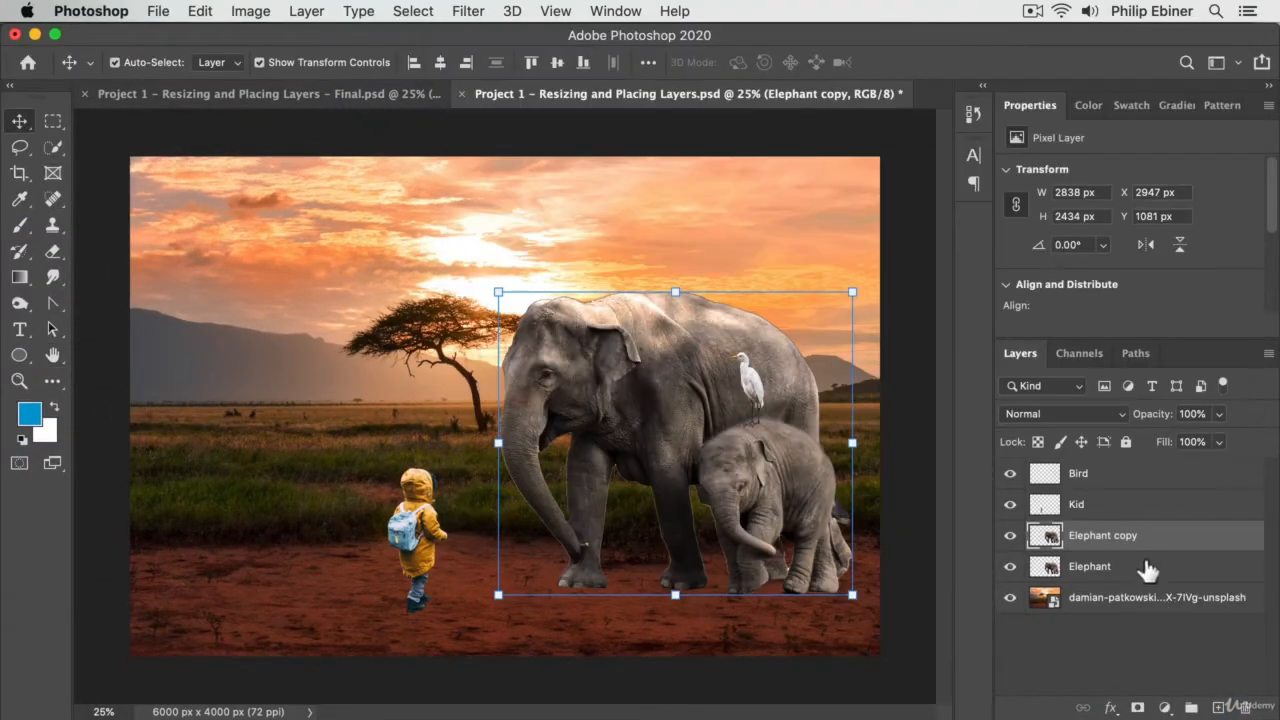
- Apply a black (000000) Color Overlay to the Elephant copy layer with Normal blend mode and 100% opacity
double_click(1167, 548)
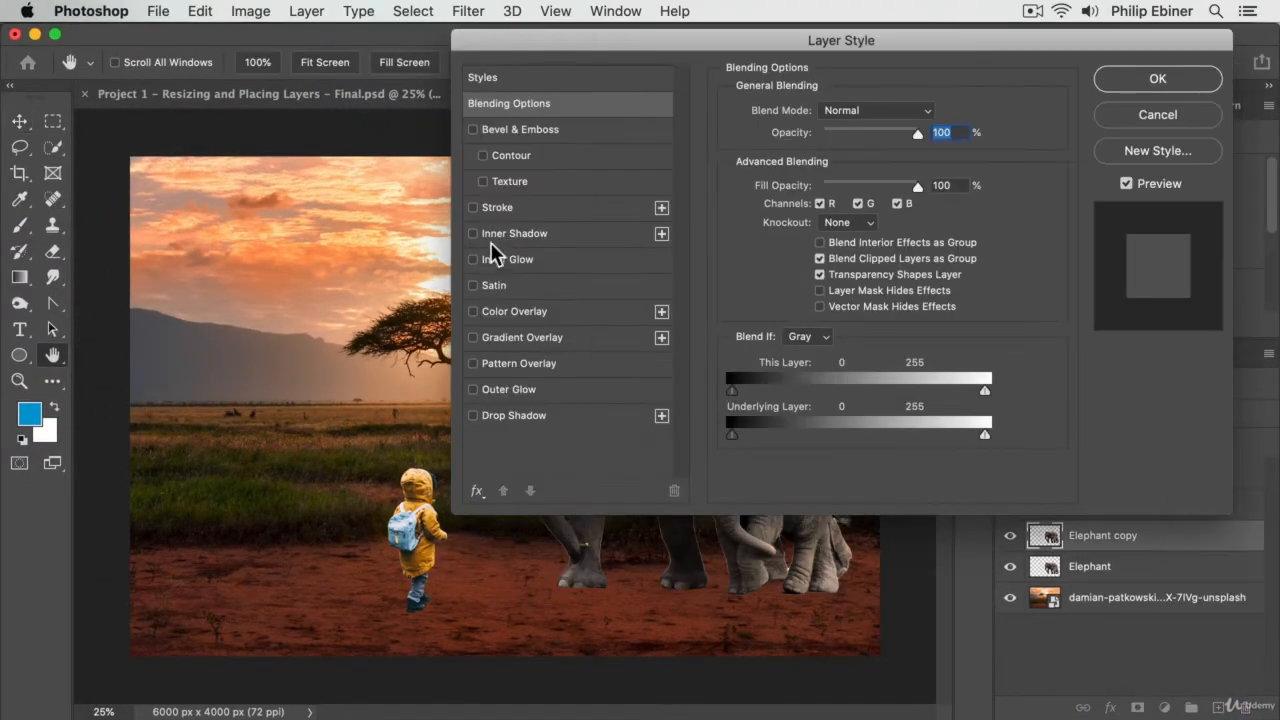
left_click(510, 311)
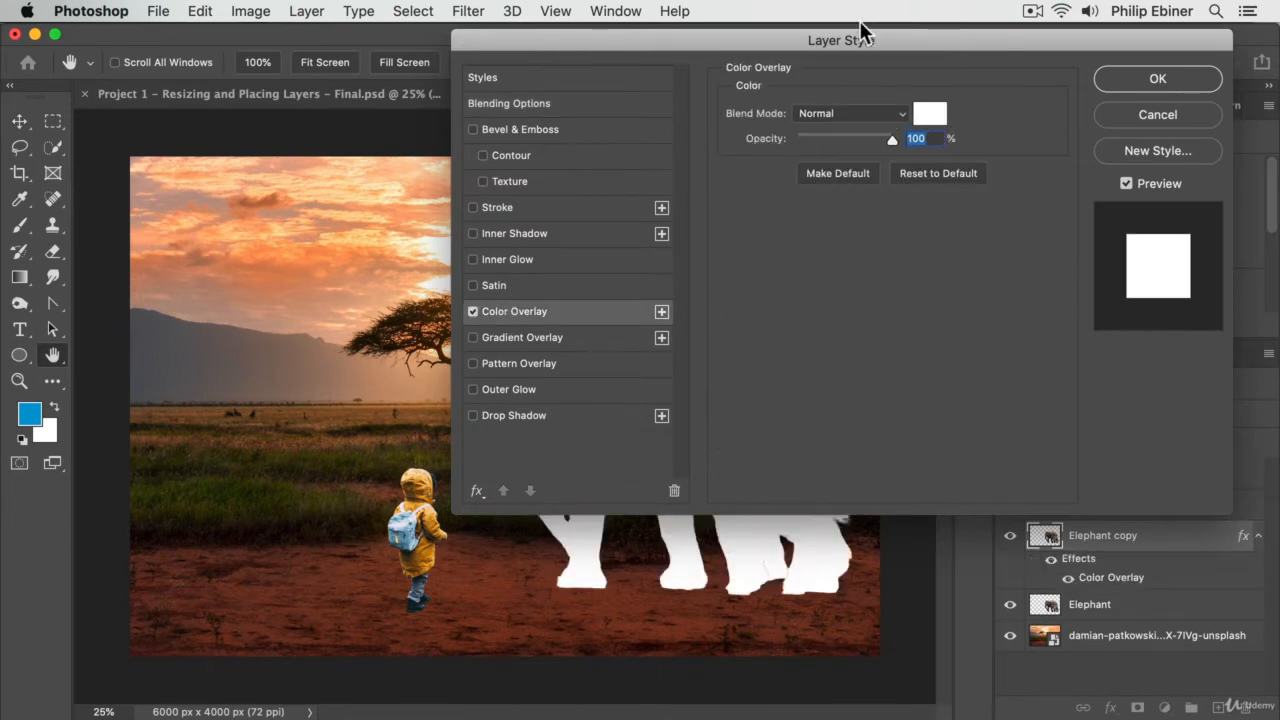
left_click_drag(864, 38, 1071, 40)
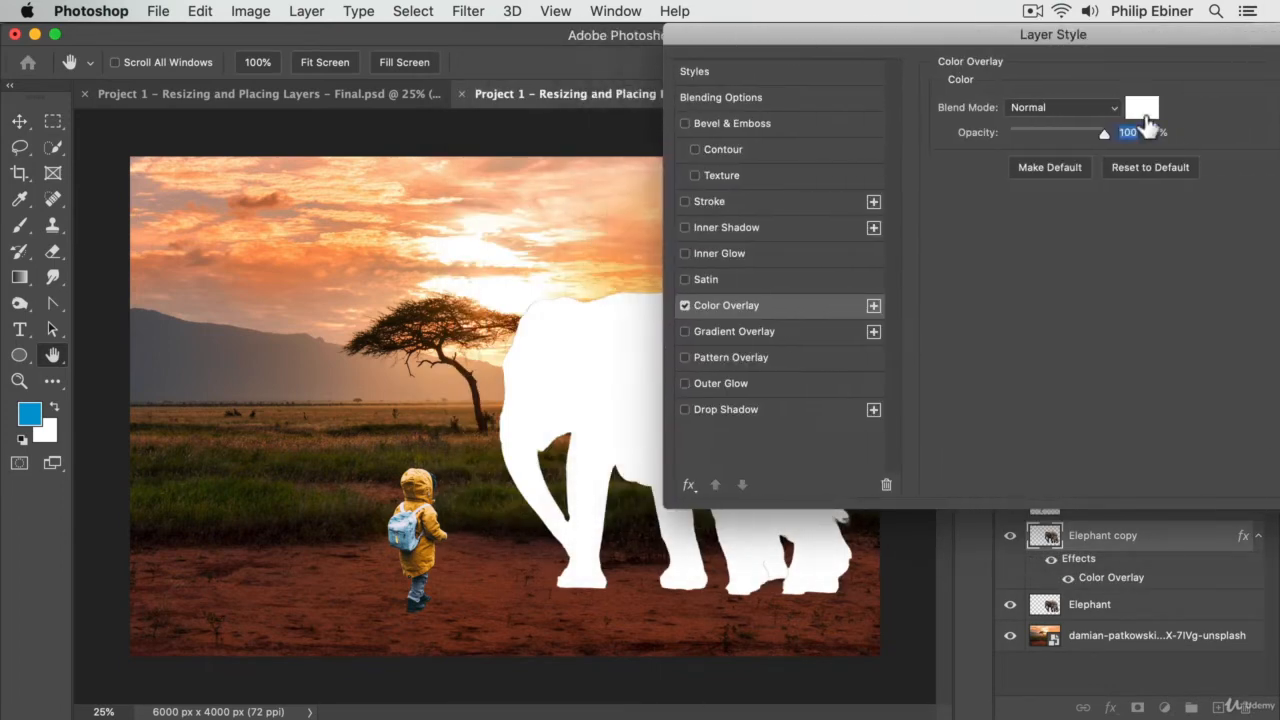
left_click(1142, 112)
type("000000")
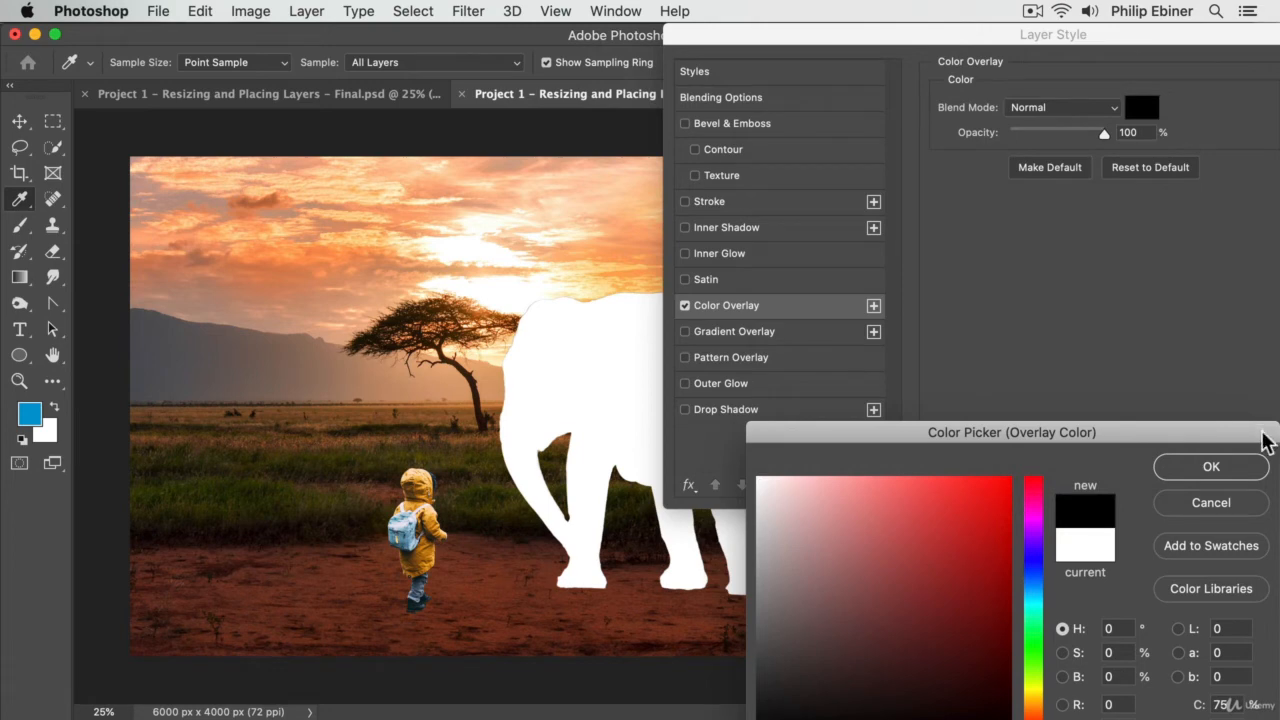
key("Return")
left_click_drag(1140, 48, 1029, 42)
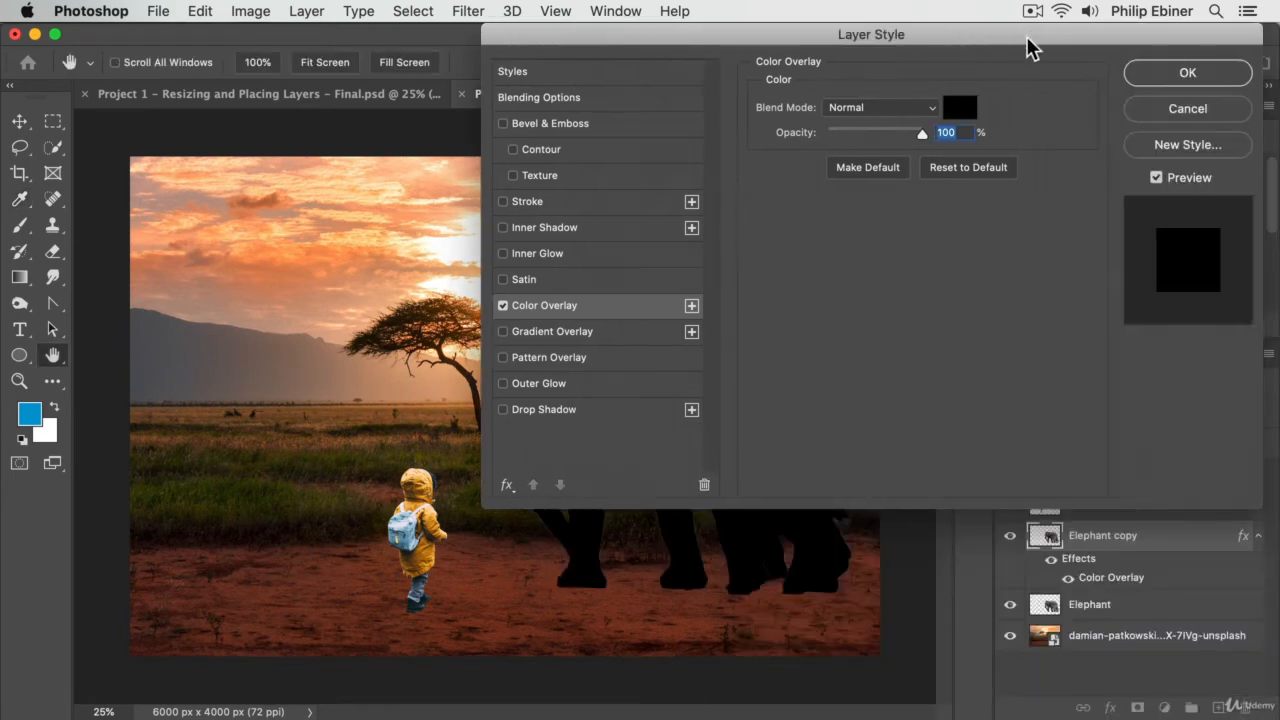
left_click(1180, 79)
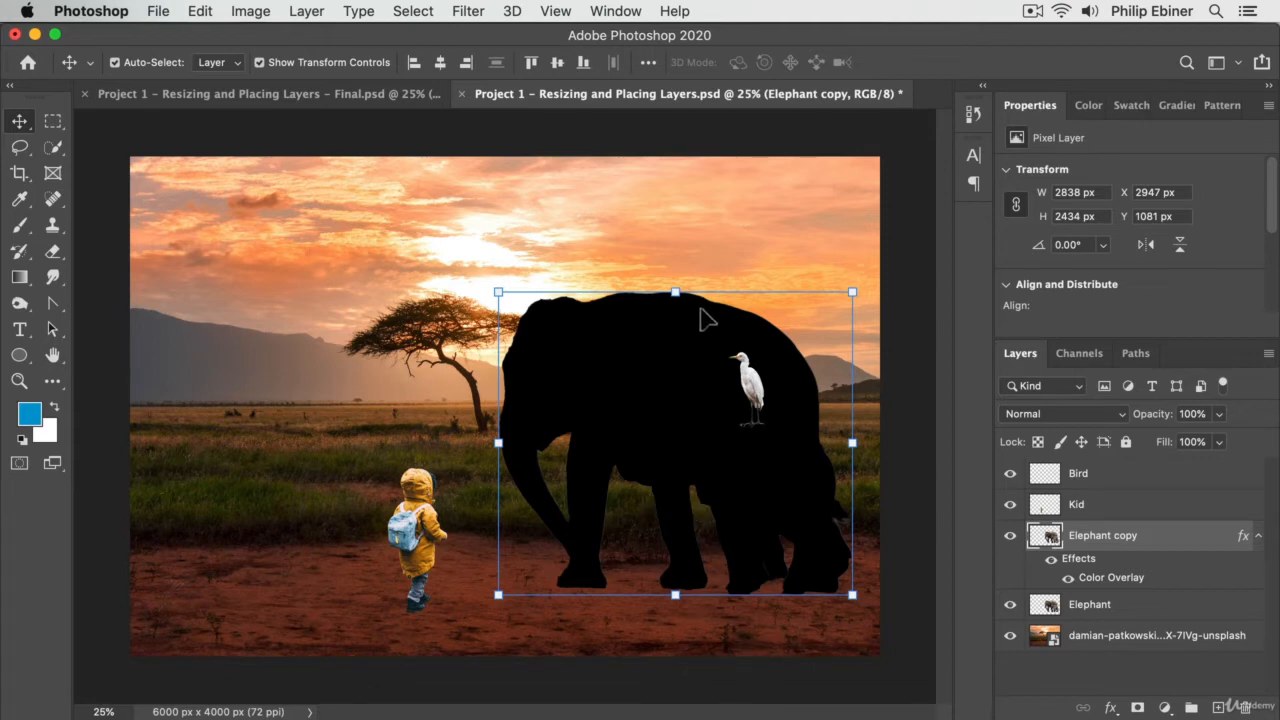
- Flip and skew the black elephant copy into a ground shadow about 2867 × 1286 px at the elephants' feet, and place it below the Elephant layer
key("alt")
key("super")
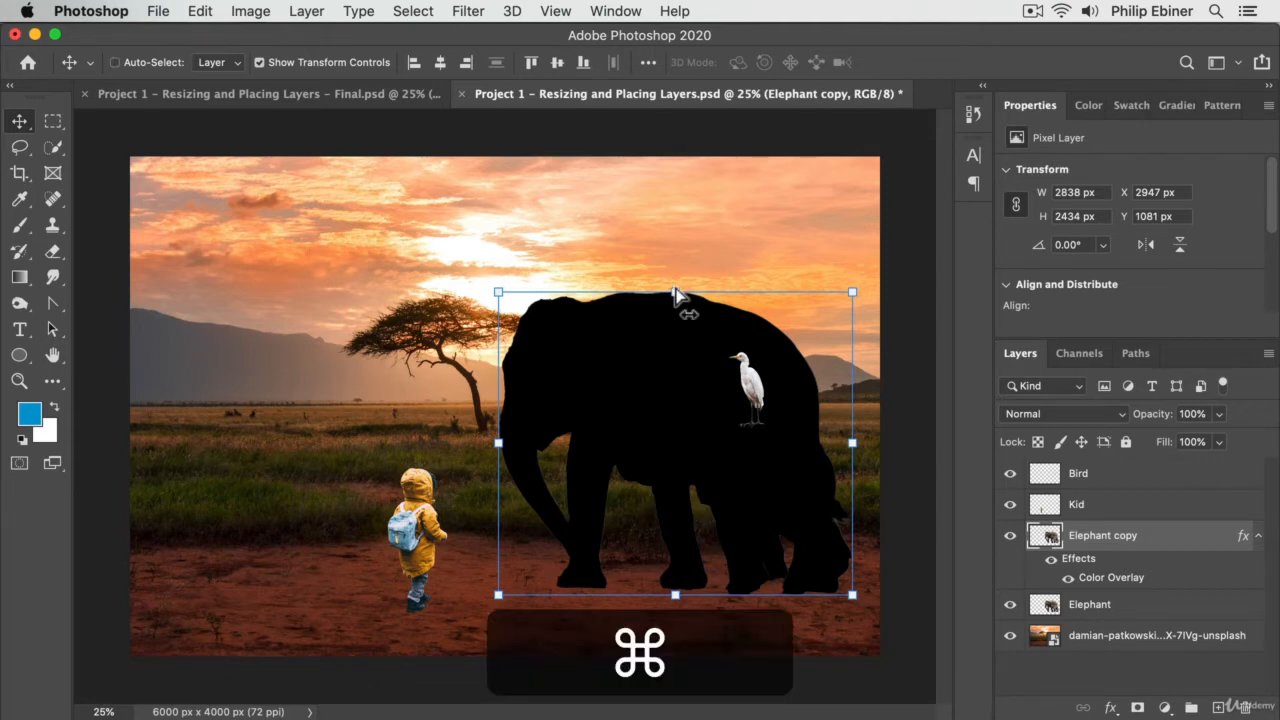
left_click_drag(675, 295, 577, 719)
left_click_drag(622, 680, 669, 676)
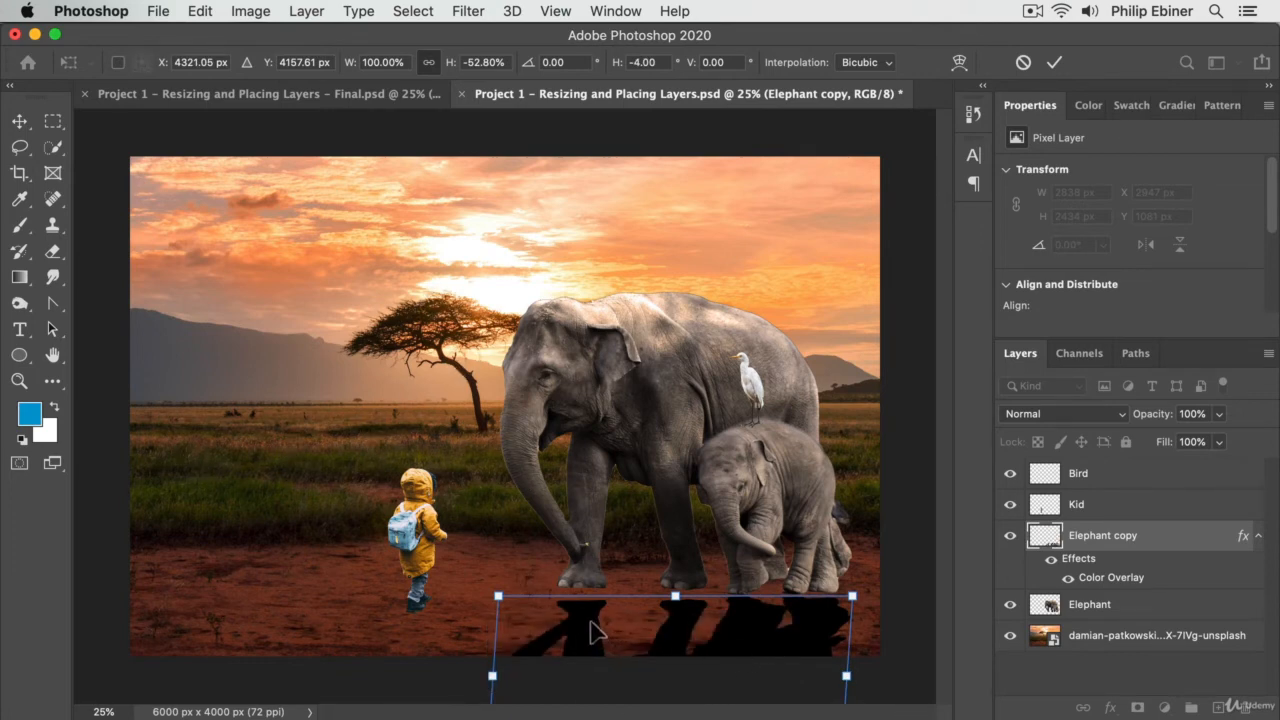
left_click_drag(590, 630, 590, 620)
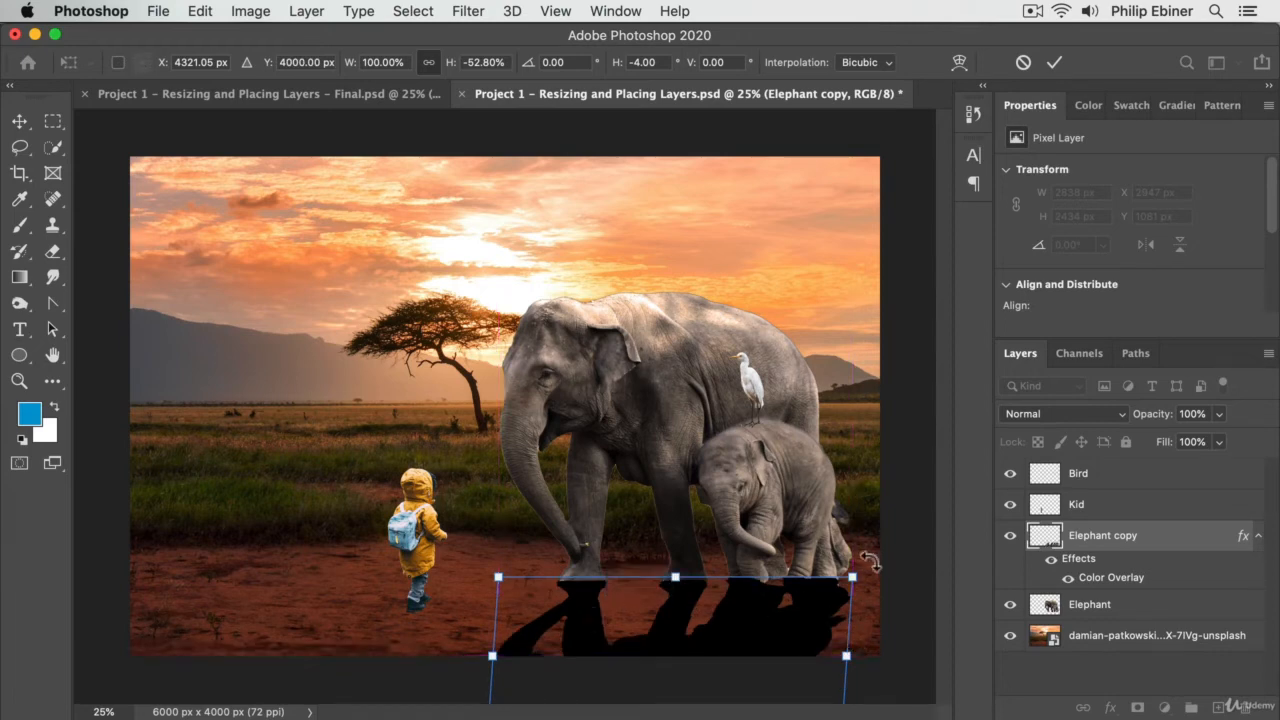
key("Return")
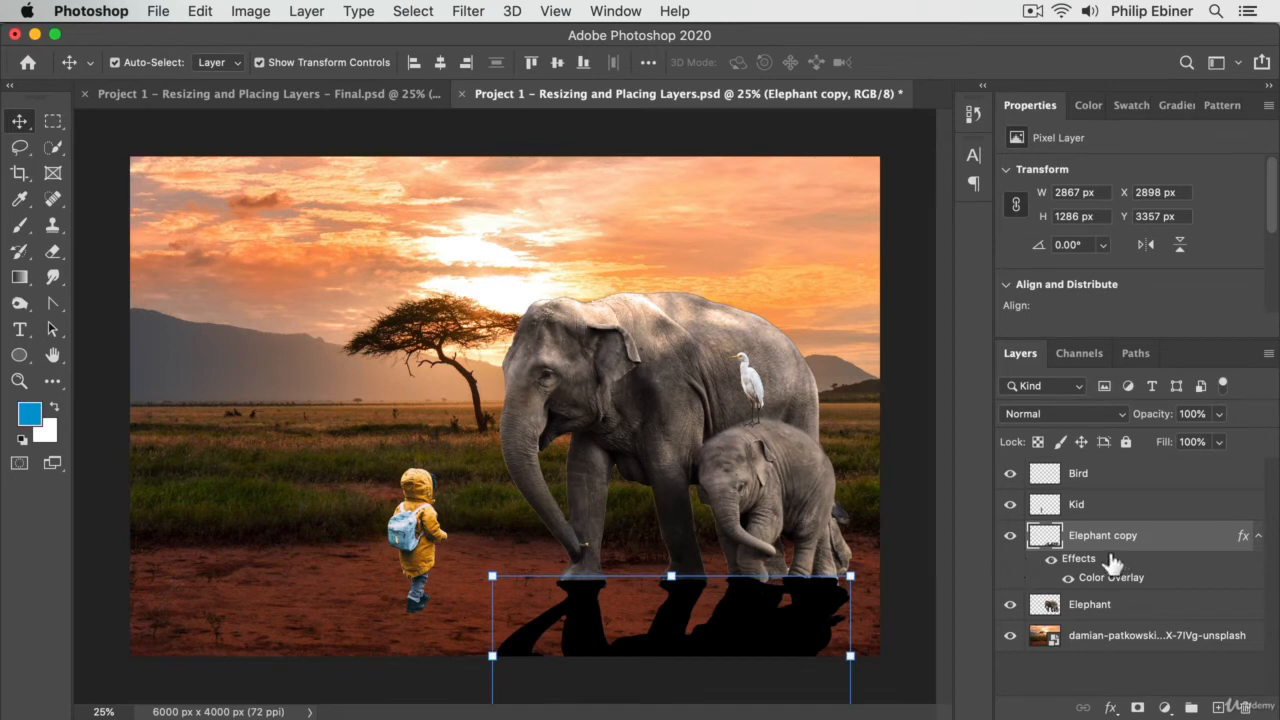
left_click_drag(1110, 540, 1108, 618)
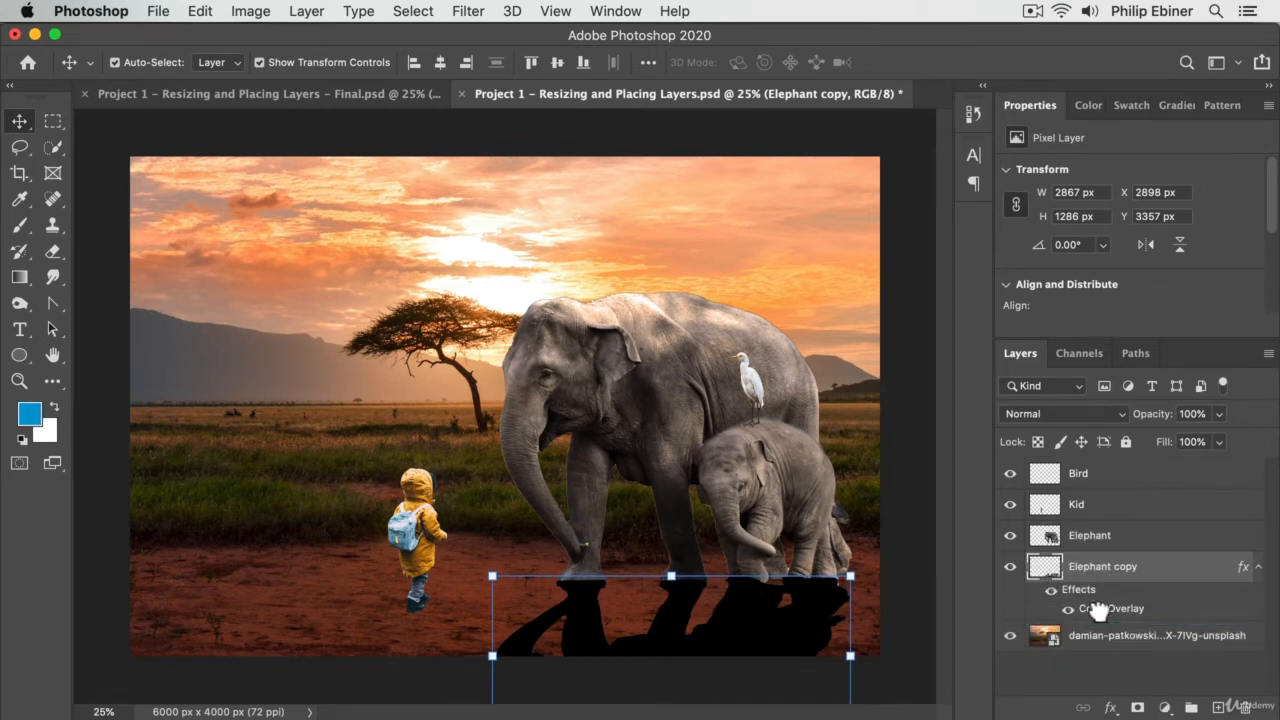
left_click(845, 508)
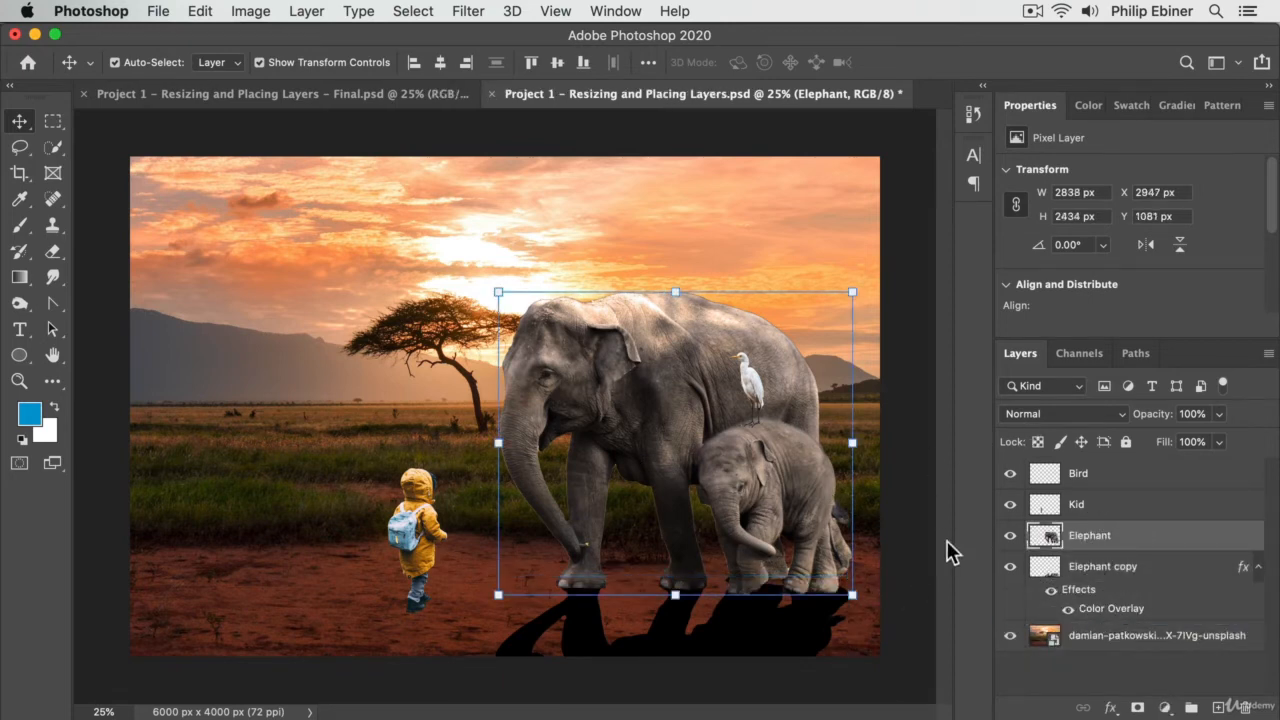
- Lower the elephant shadow layer's opacity, trying 50% and 25% before settling on 35%, and deselect all layers
left_click(749, 645)
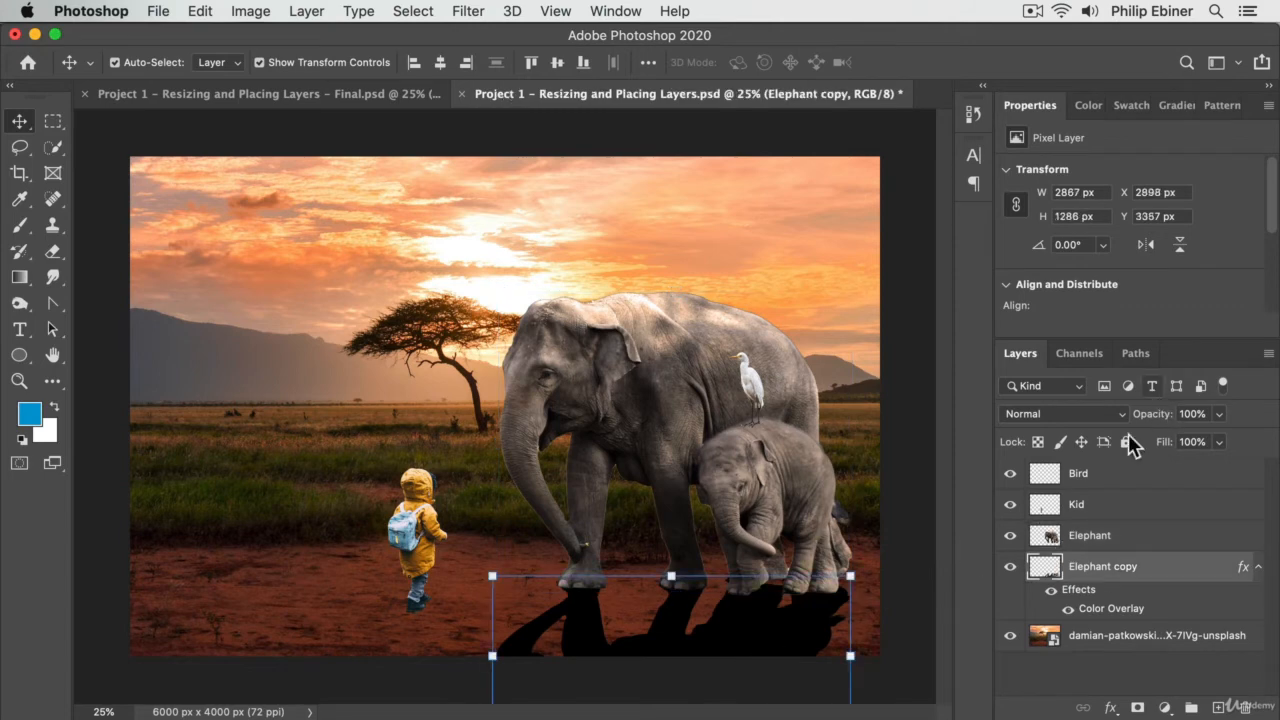
left_click(1195, 413)
type("50")
key("Return")
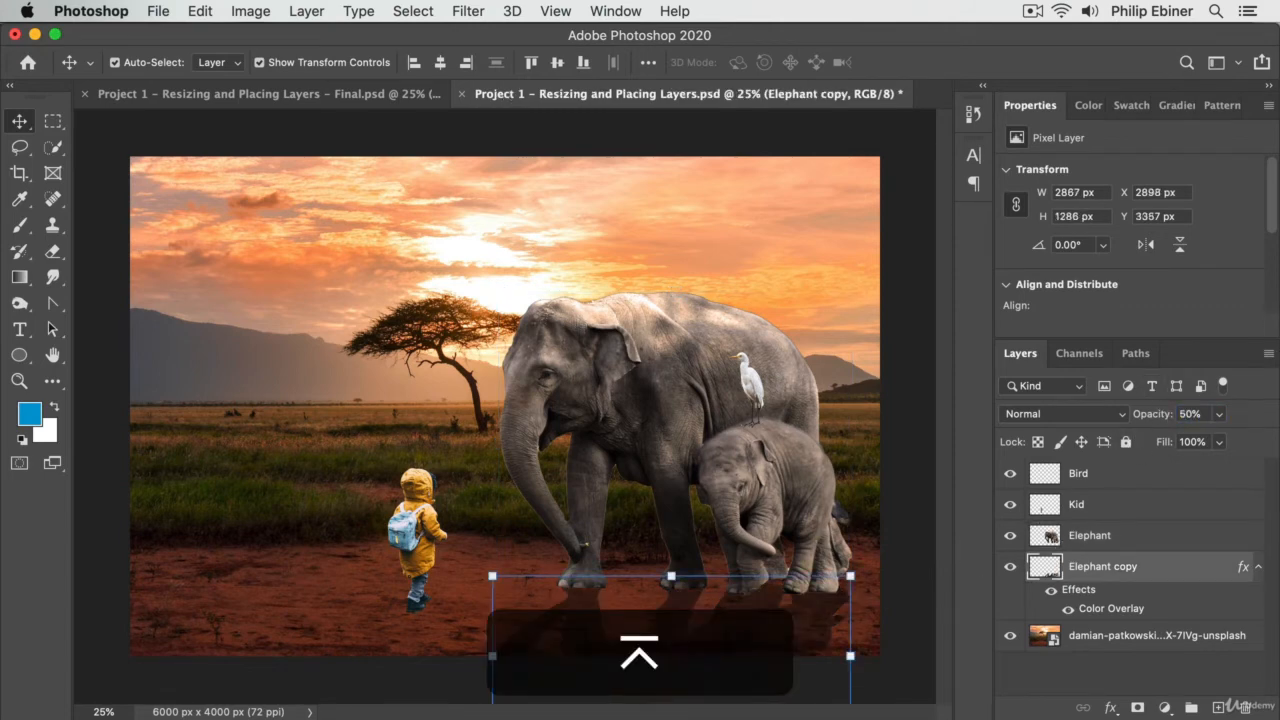
type("1")
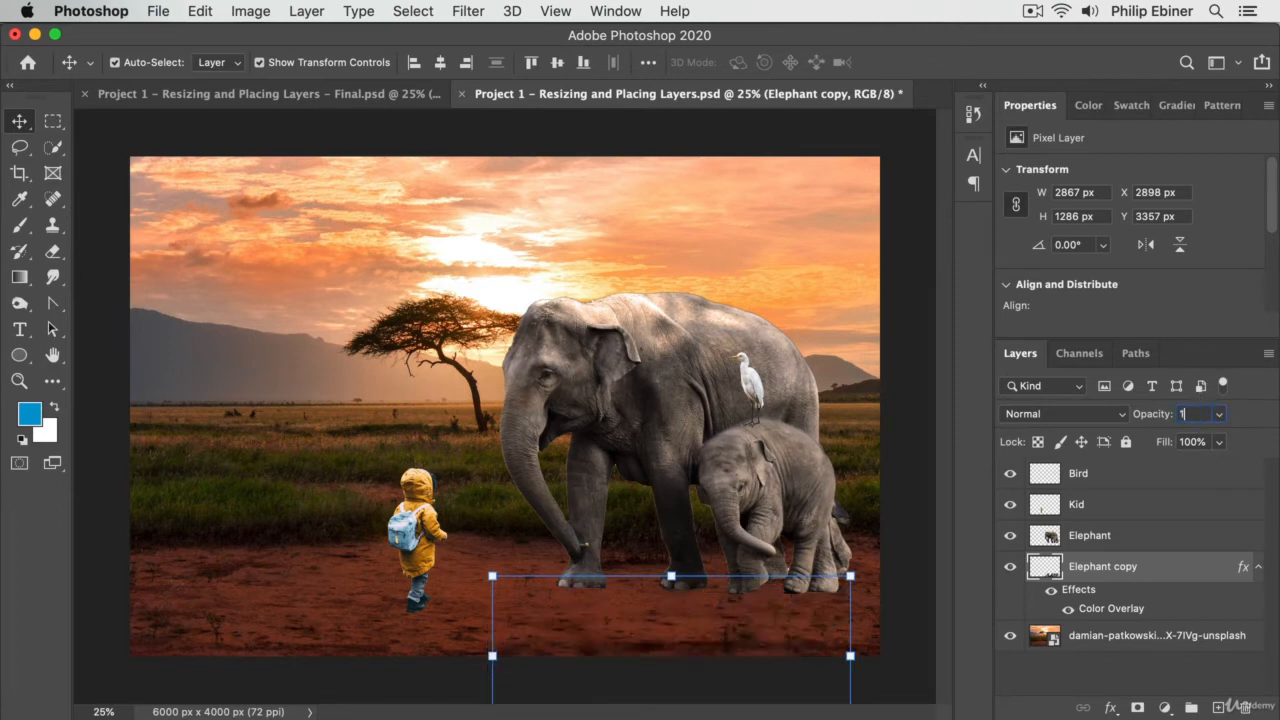
key("Return")
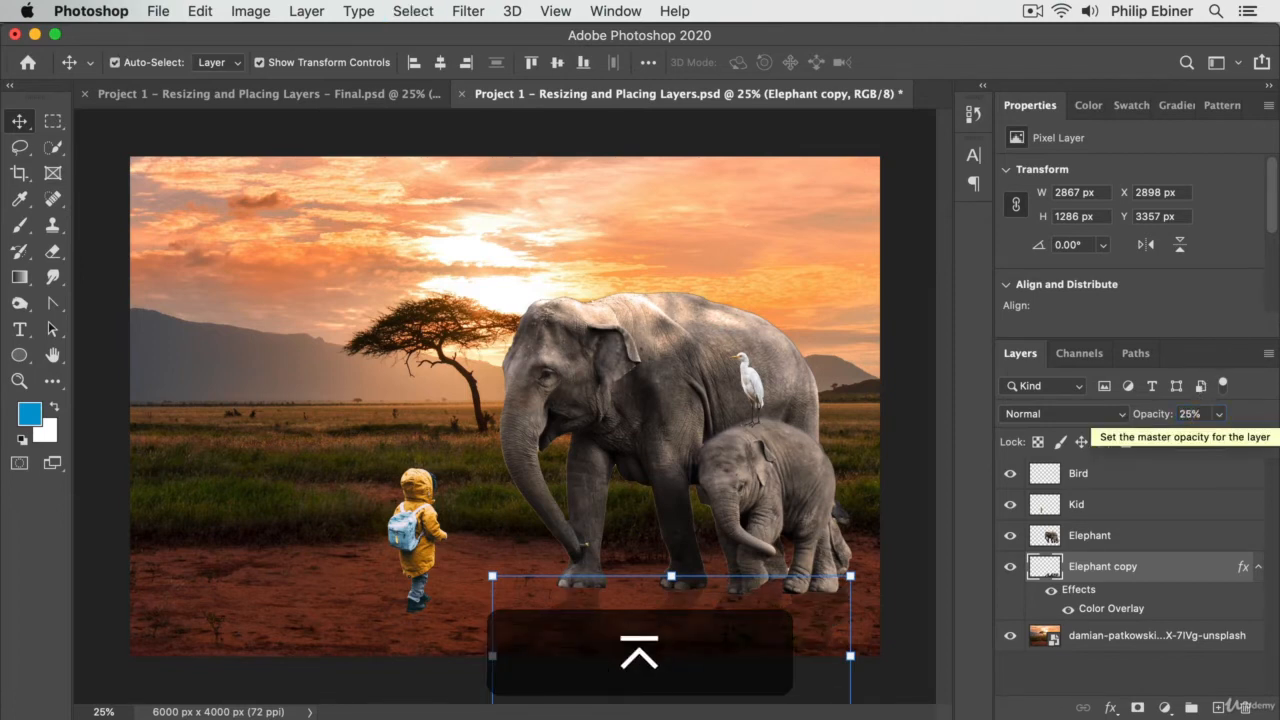
left_click(655, 545)
key("alt+bracketleft")
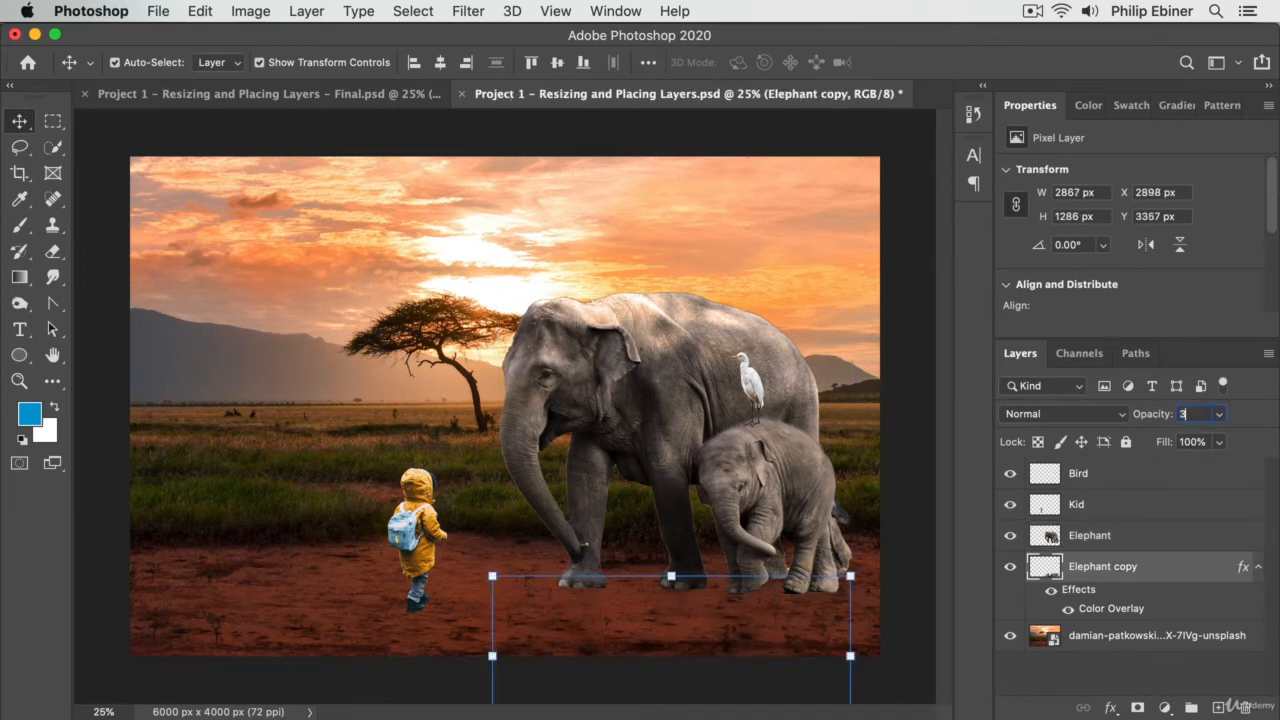
key("3")
key("5")
key("alt+bracketright")
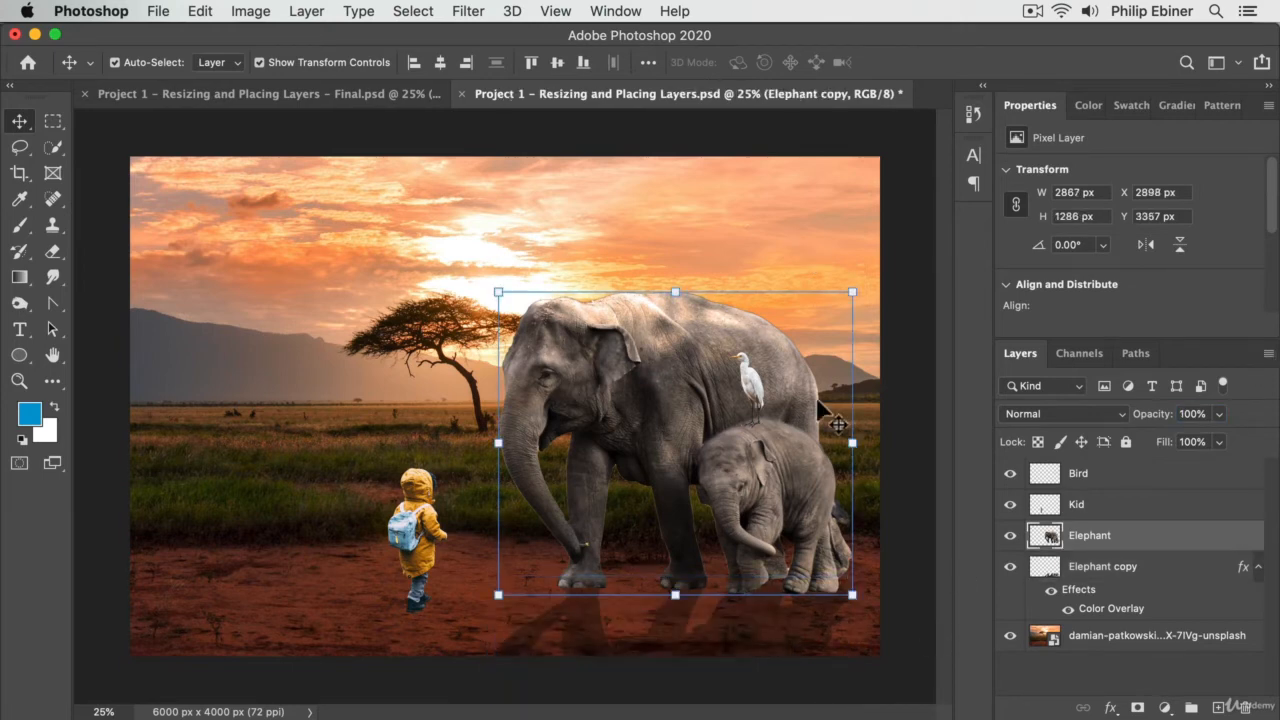
left_click(898, 400)
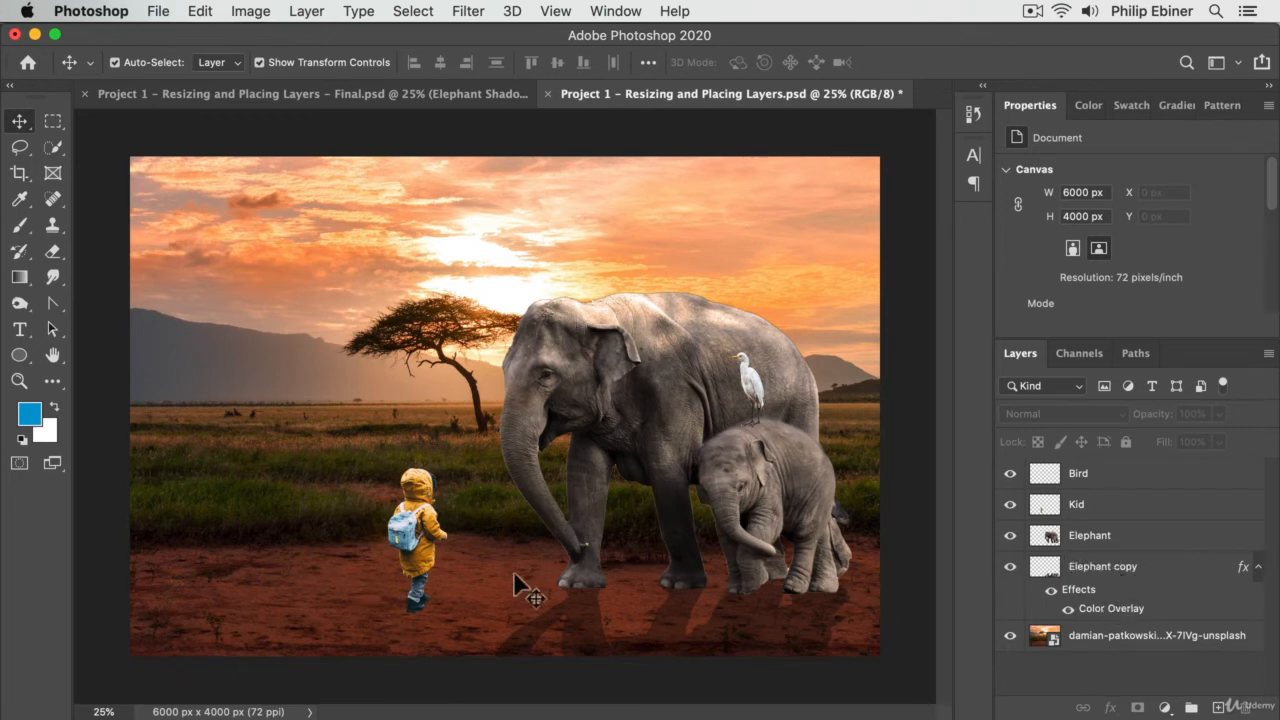
- Soften the Elephant copy shadow layer with a Gaussian Blur, trying a 27.5 px radius before settling on 47.2 px
left_click(1105, 566)
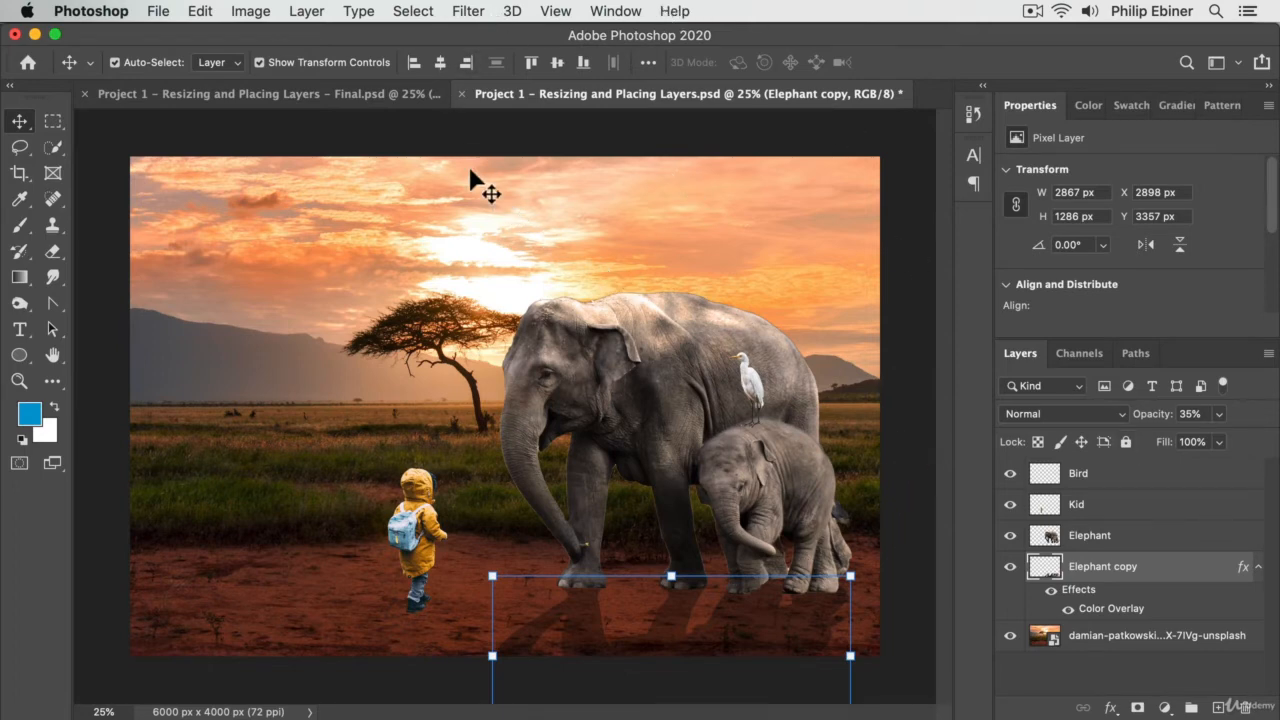
left_click(469, 12)
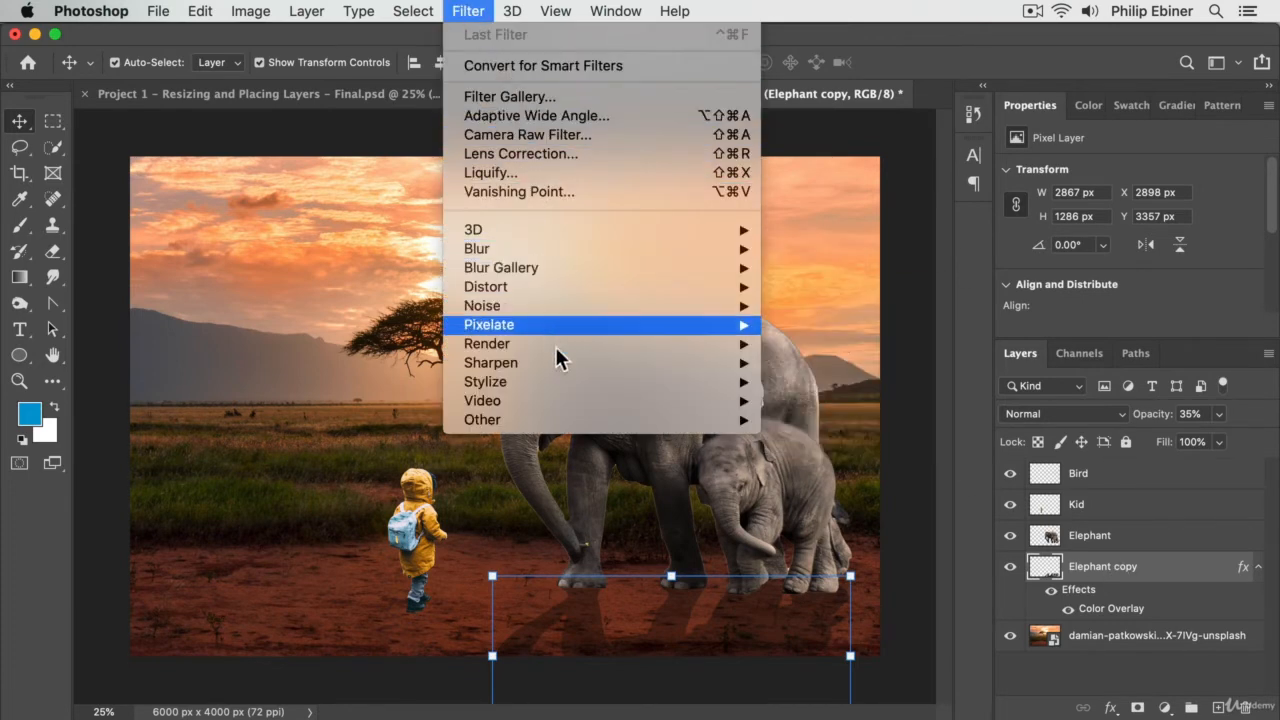
mouse_move(558, 392)
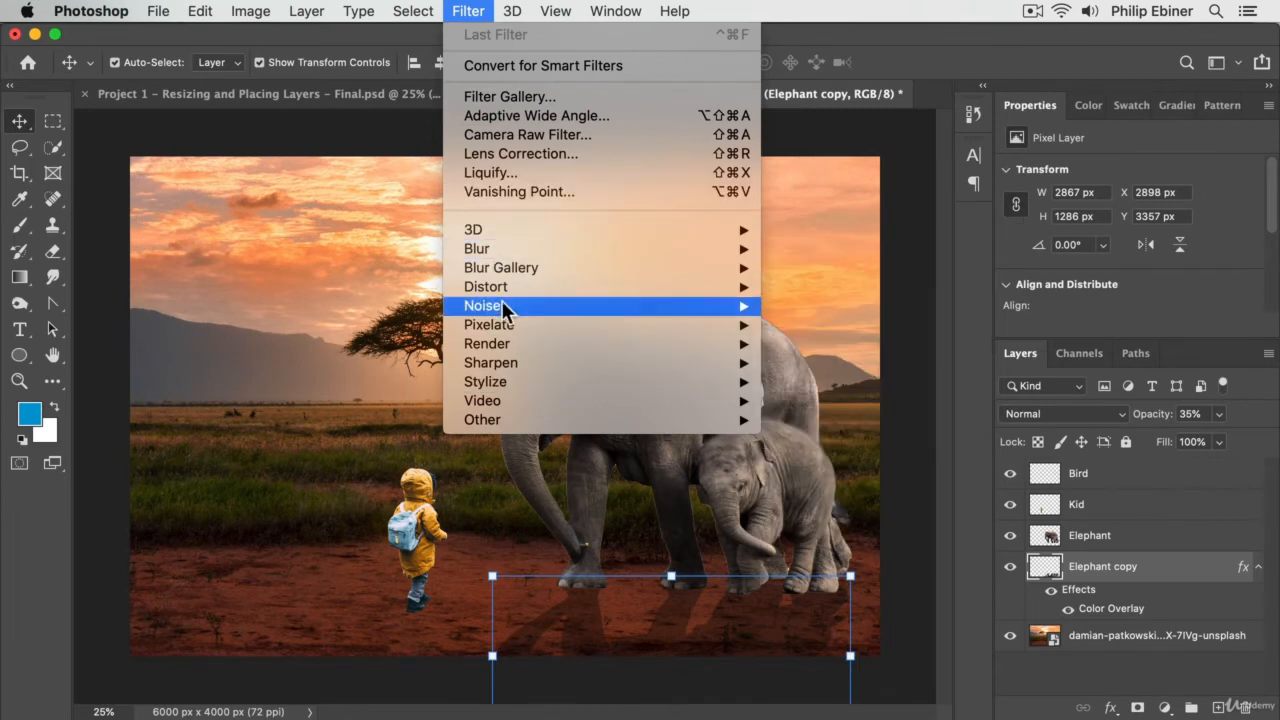
mouse_move(494, 248)
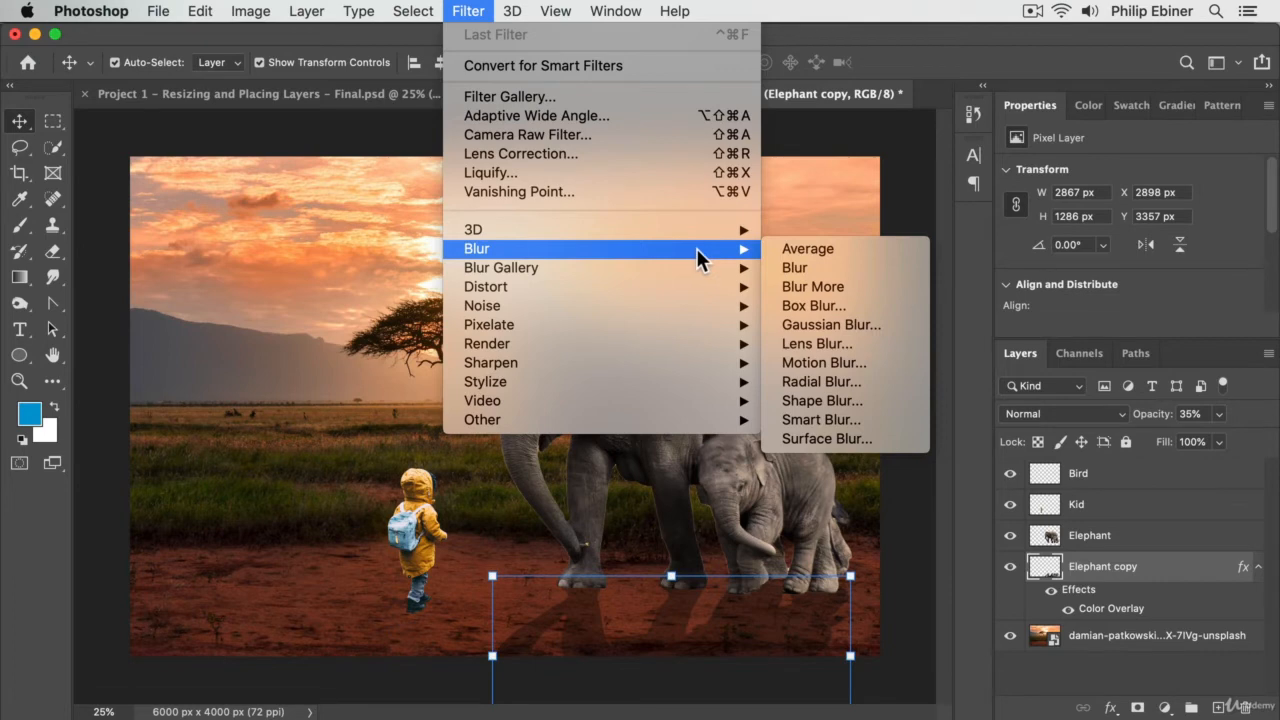
left_click(860, 323)
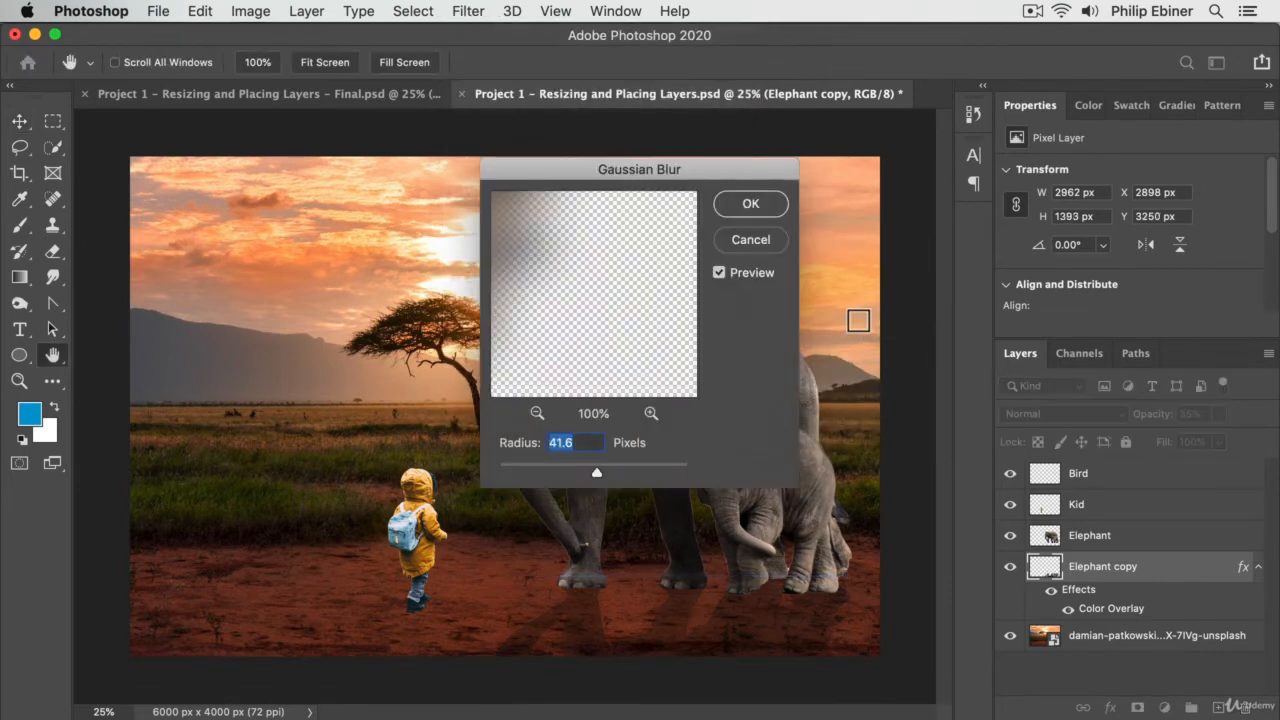
left_click_drag(617, 170, 814, 139)
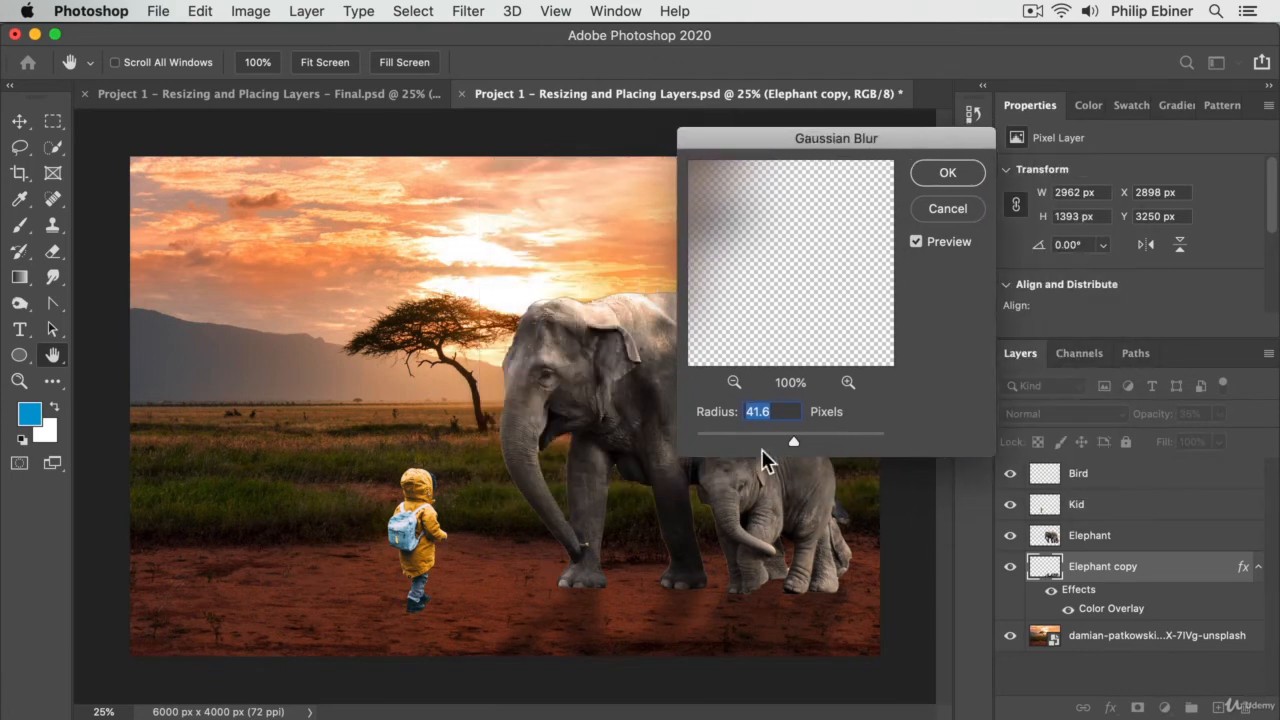
left_click_drag(786, 439, 783, 440)
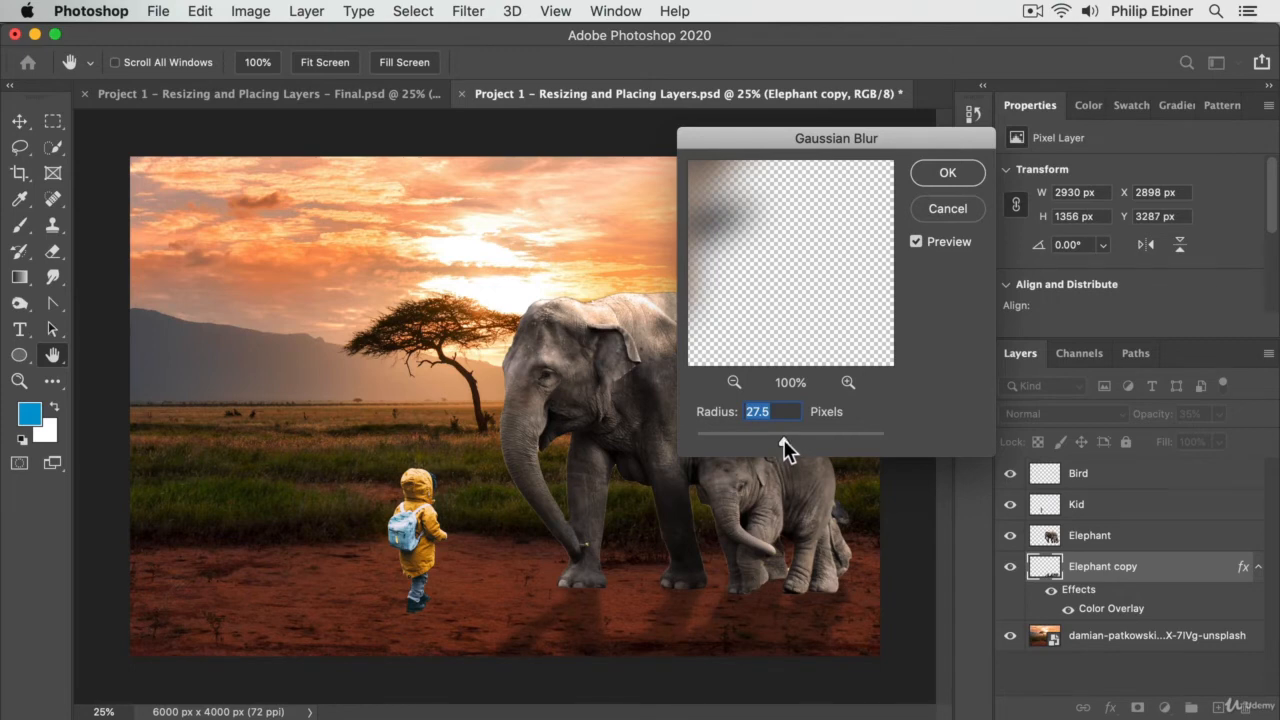
left_click_drag(783, 437, 781, 438)
left_click(916, 242)
left_click_drag(789, 436, 799, 437)
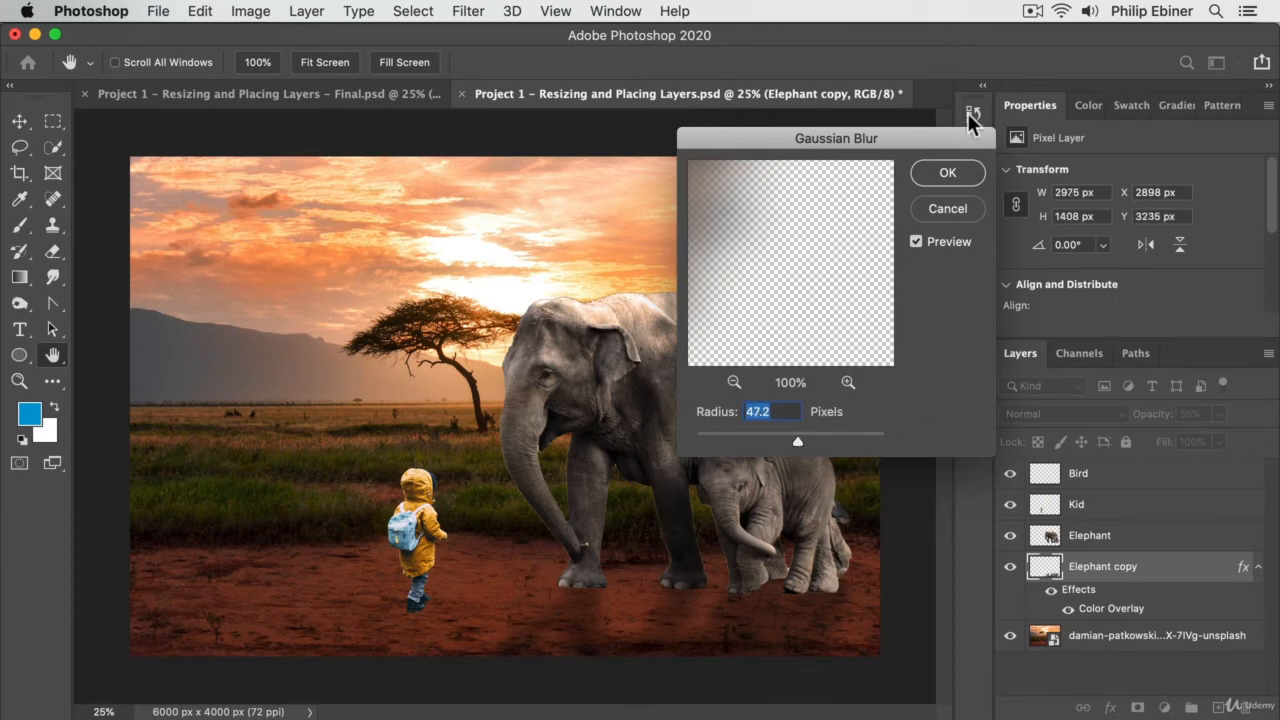
left_click(948, 176)
key("v")
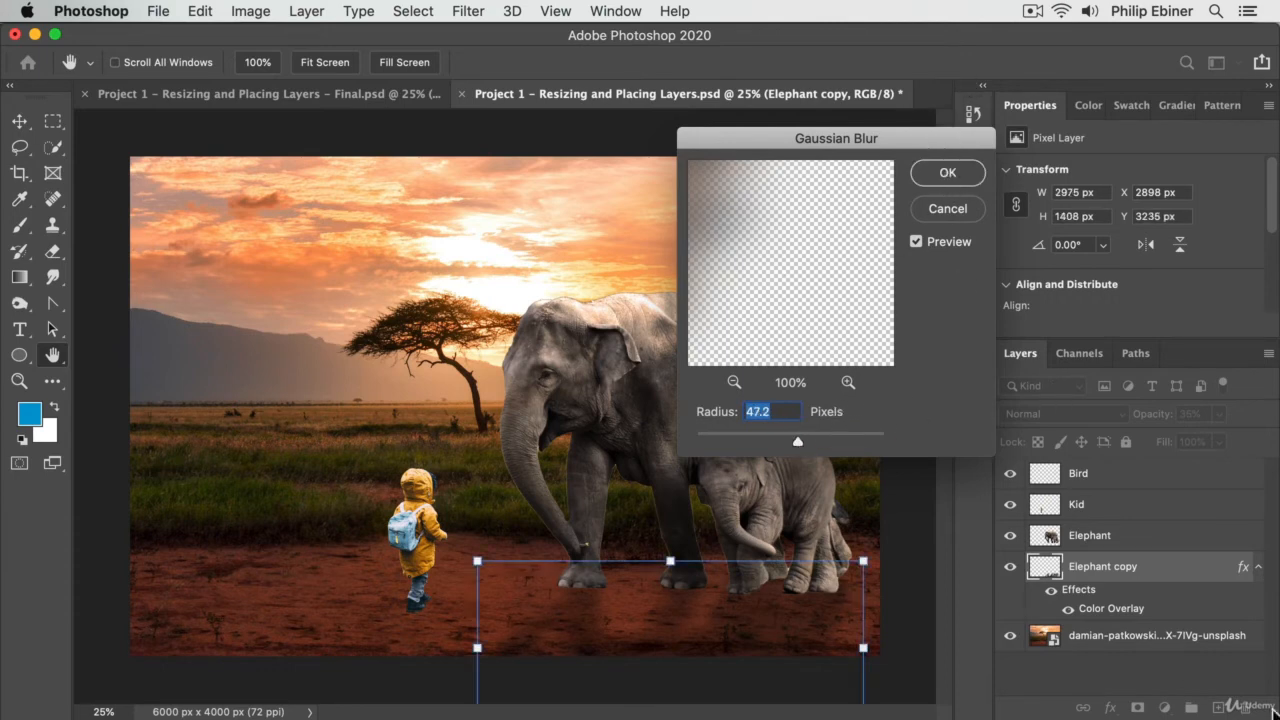
left_click(877, 418)
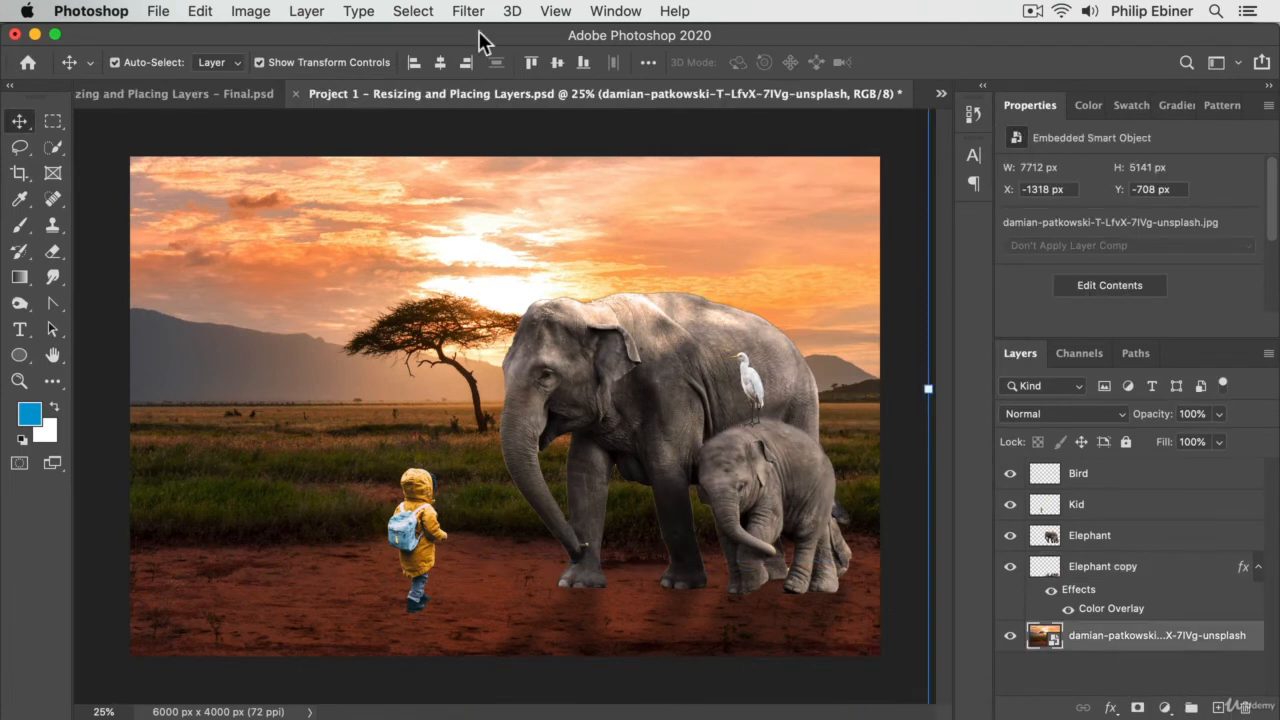
left_click(1078, 545)
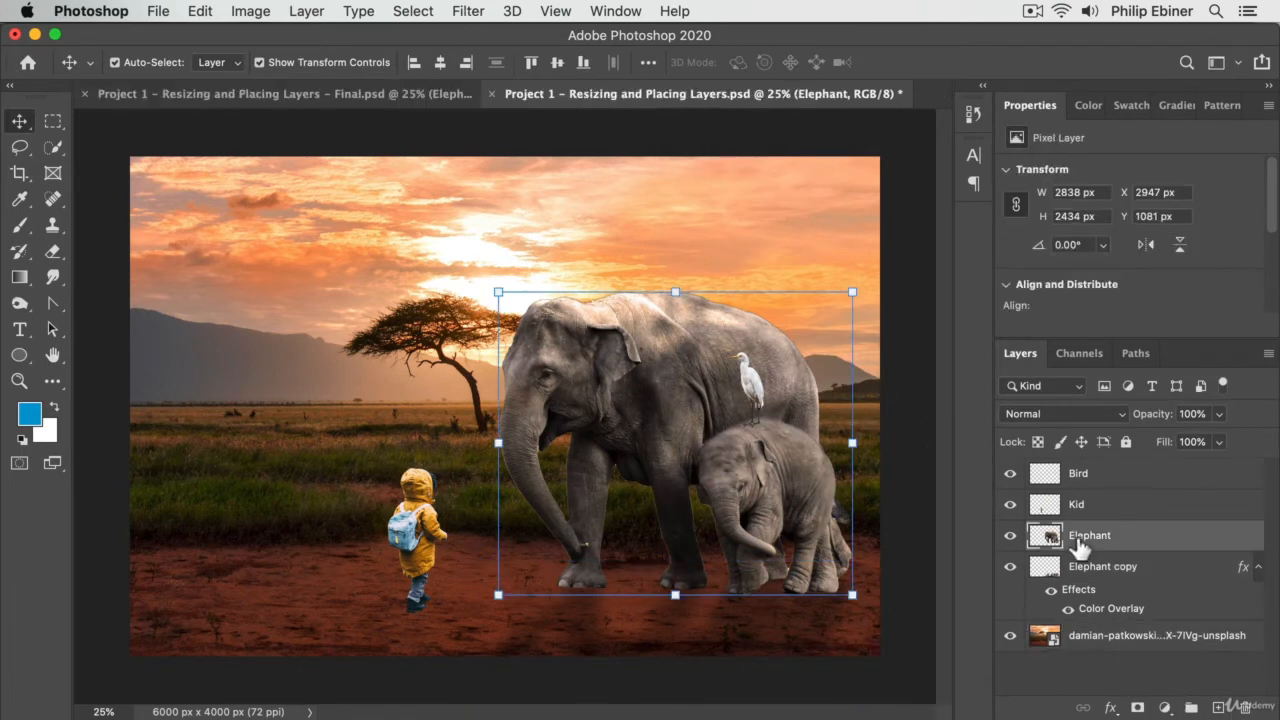
left_click(1120, 578)
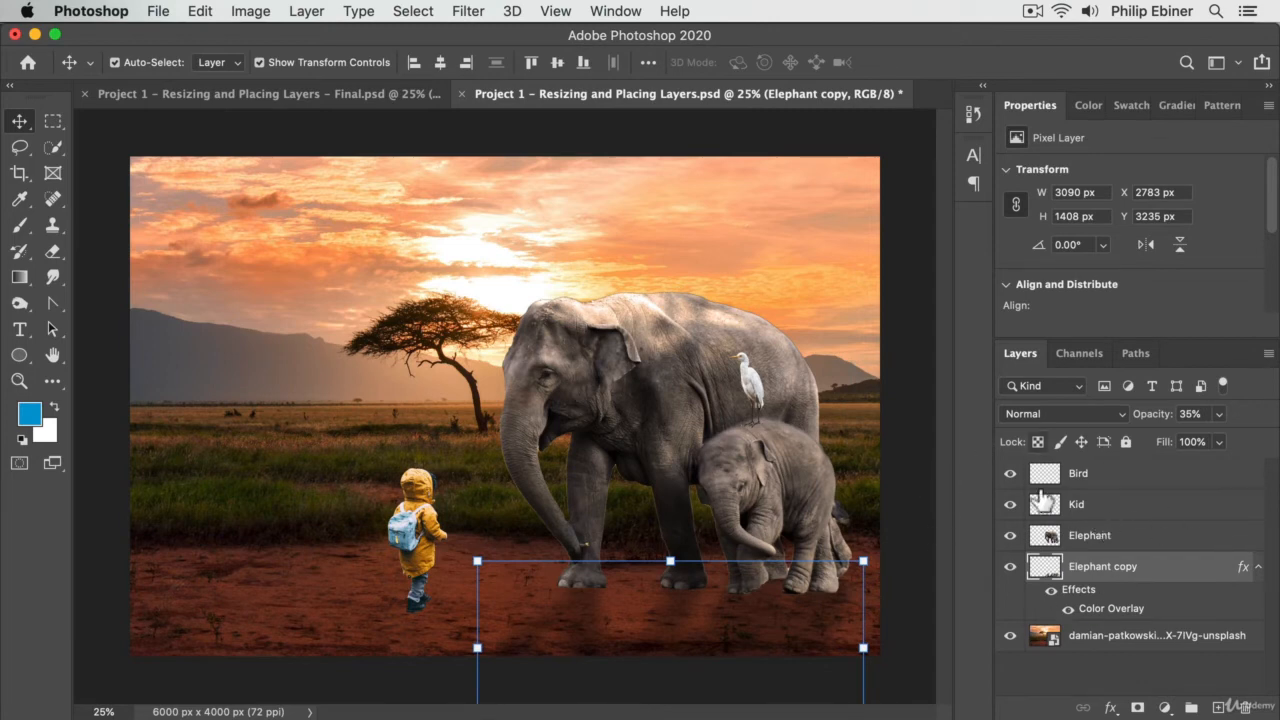
- Duplicate the Kid layer, place the copy below the original, and give the copy a black Color Overlay with Normal blend mode and 100% opacity
left_click_drag(1114, 512, 1217, 707)
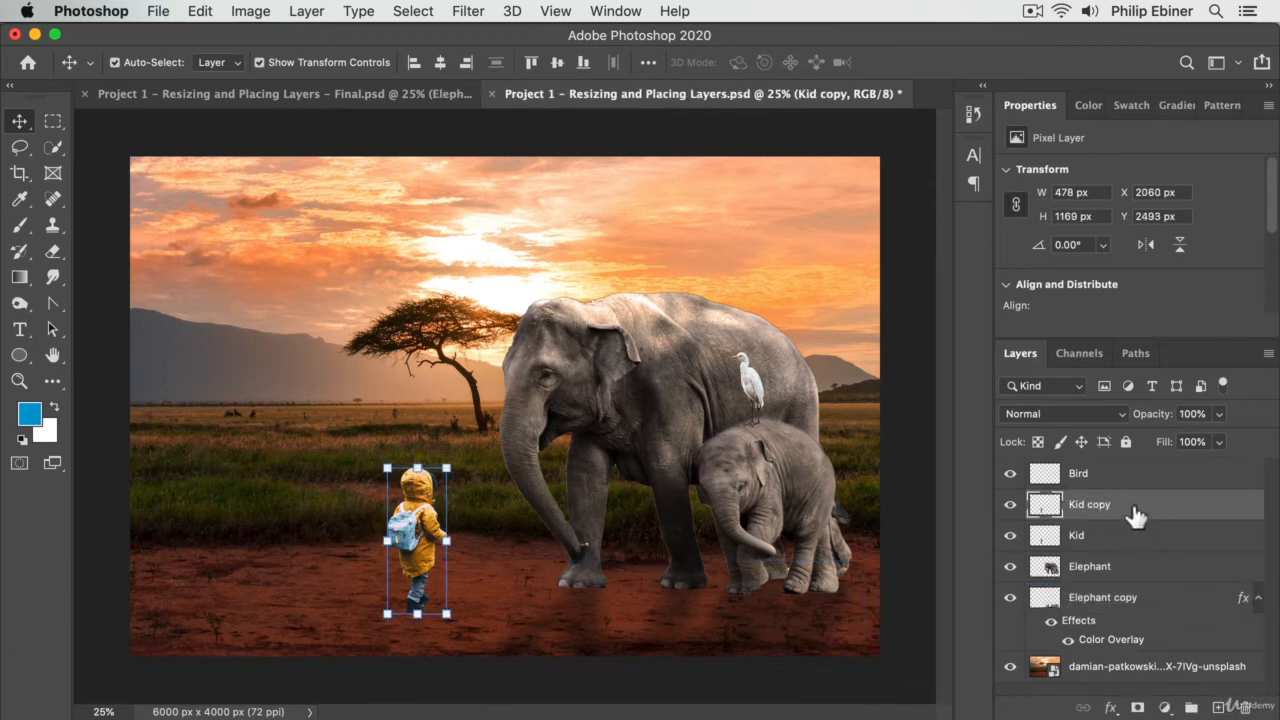
left_click_drag(1134, 510, 1130, 552)
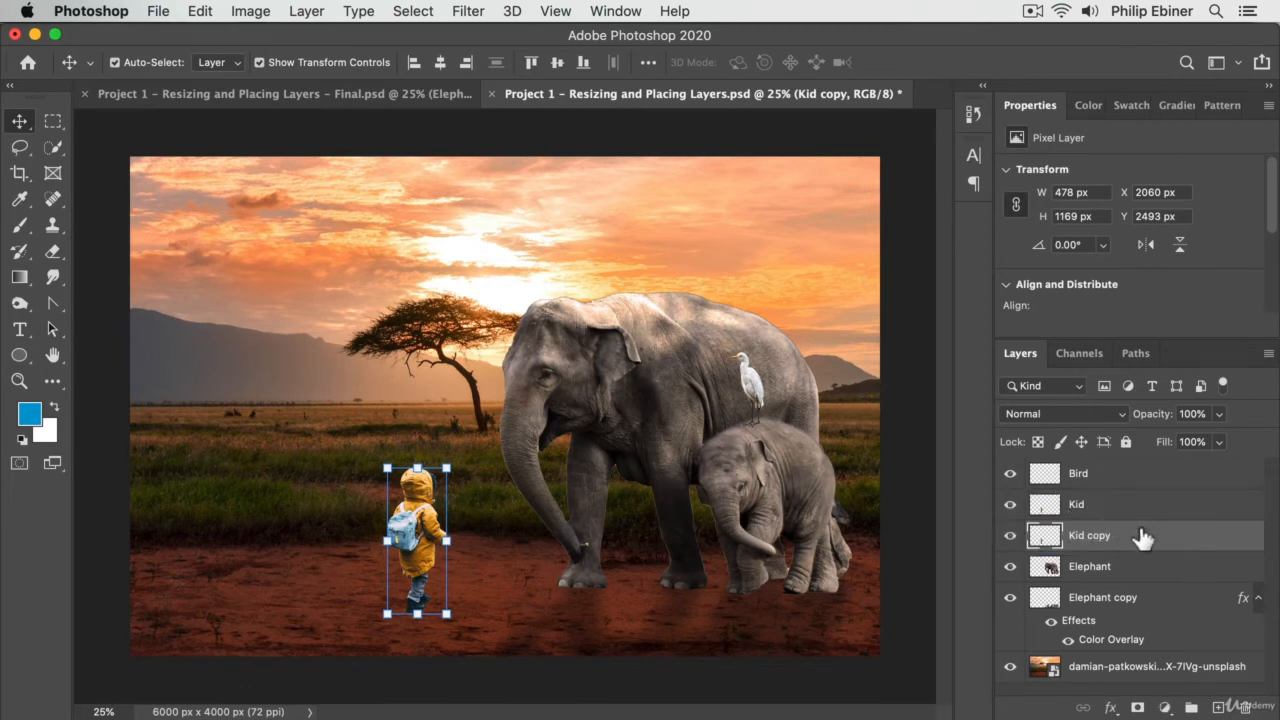
double_click(1139, 527)
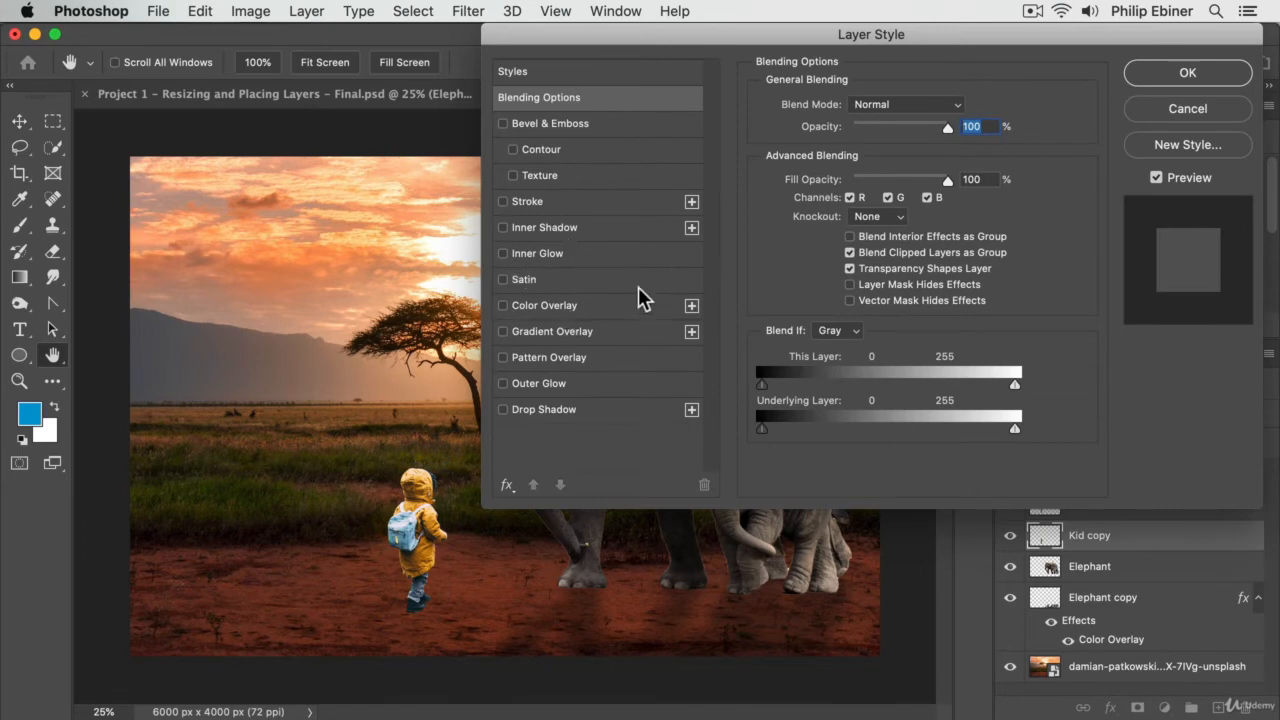
left_click(575, 307)
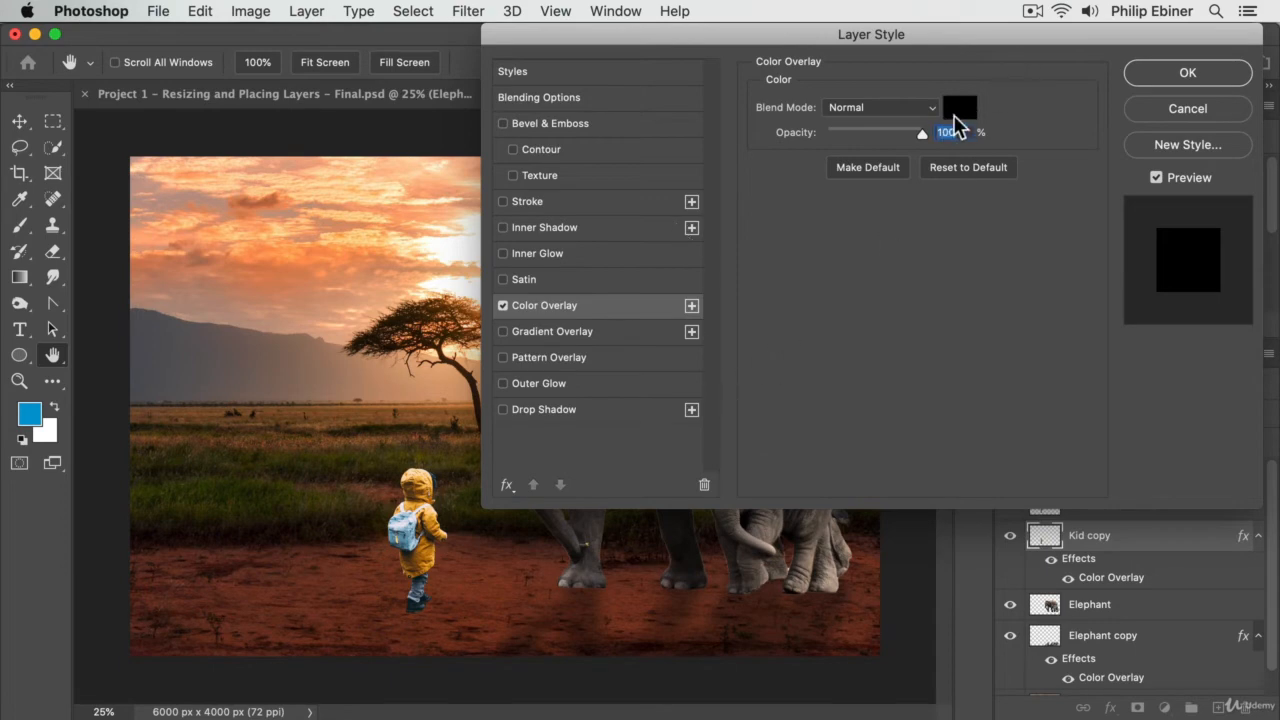
left_click(960, 108)
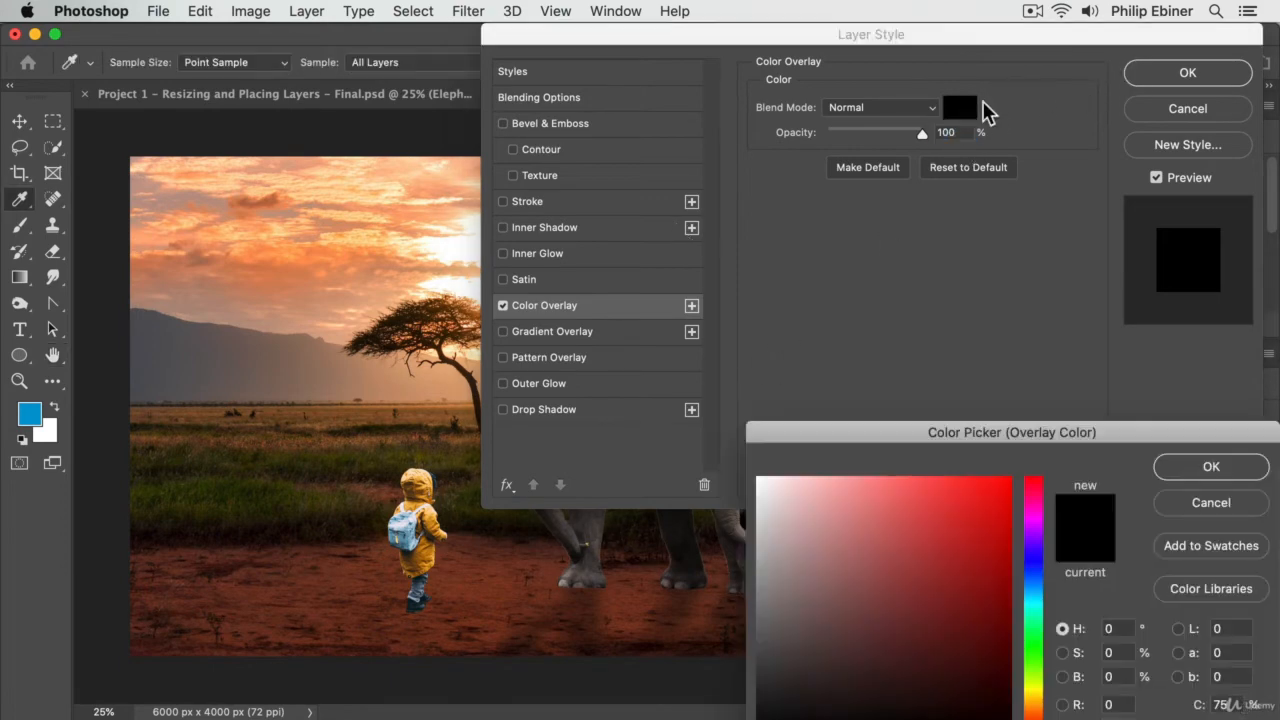
left_click(1252, 467)
left_click(1215, 78)
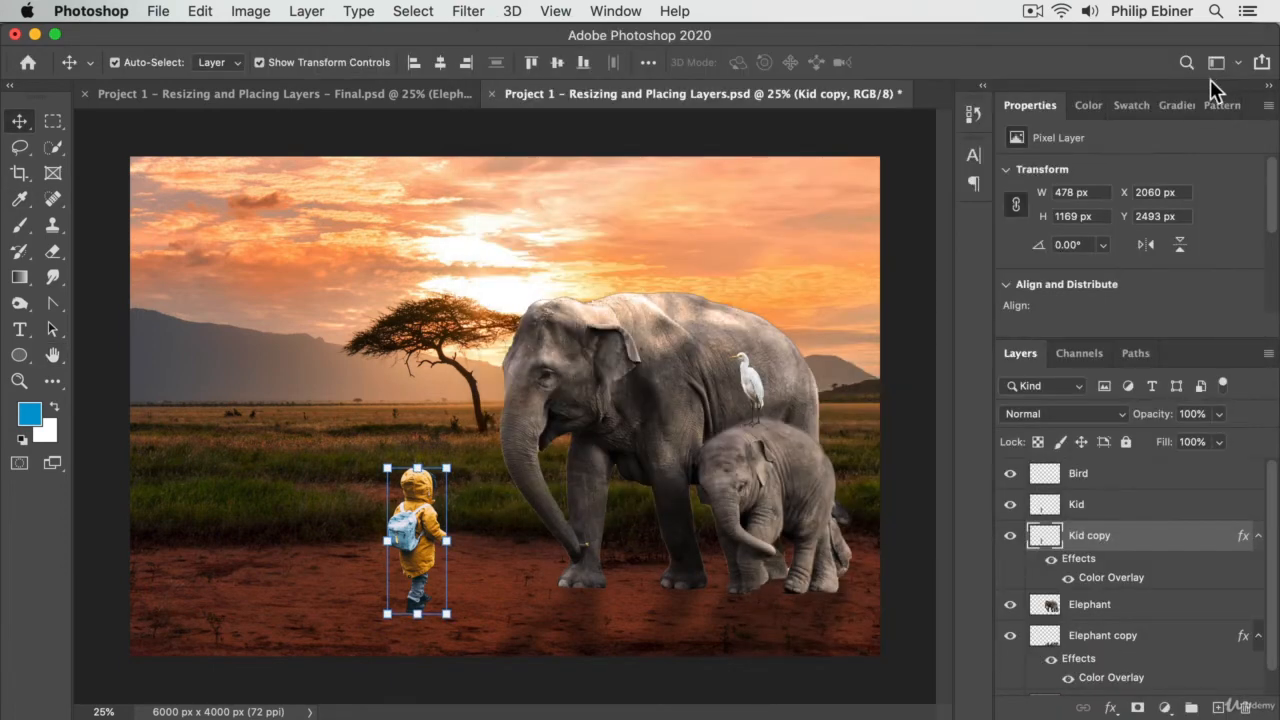
left_click(1010, 504)
left_click(1012, 508)
- Flip, squash and skew the black kid copy into a ground shadow about 529 × 428 px at the kid's feet
key("super")
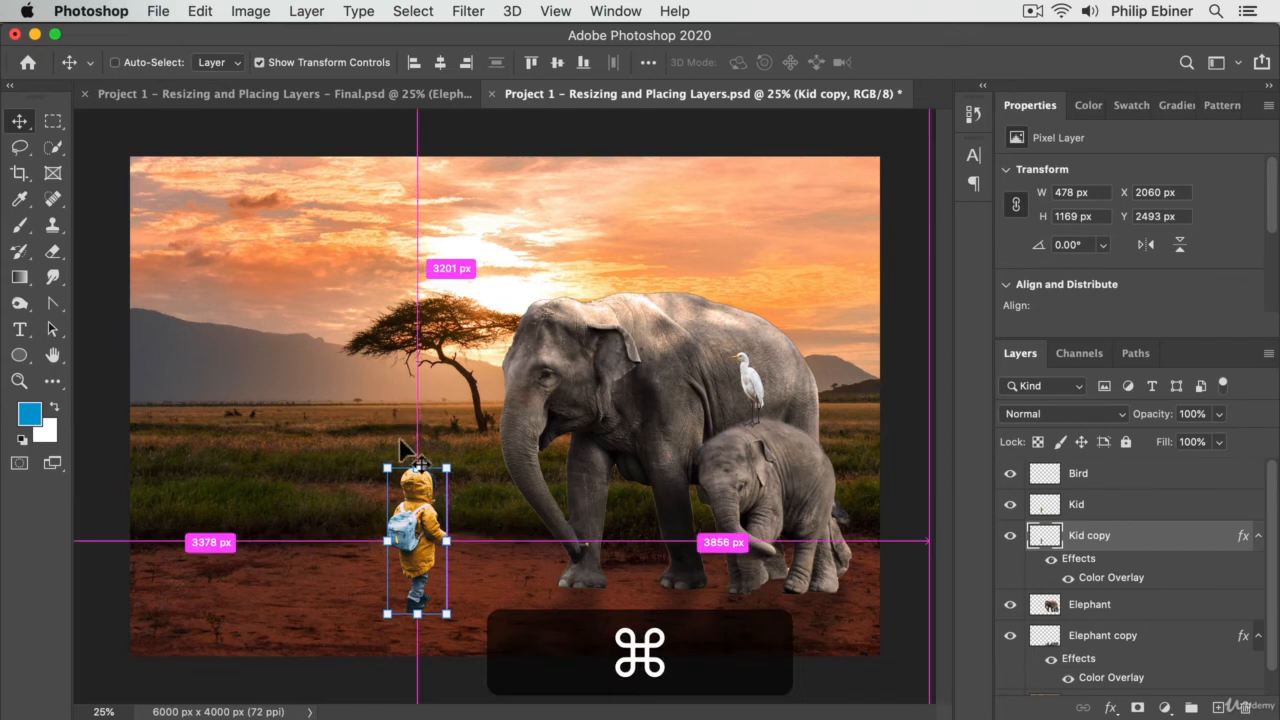
left_click_drag(418, 467, 381, 675)
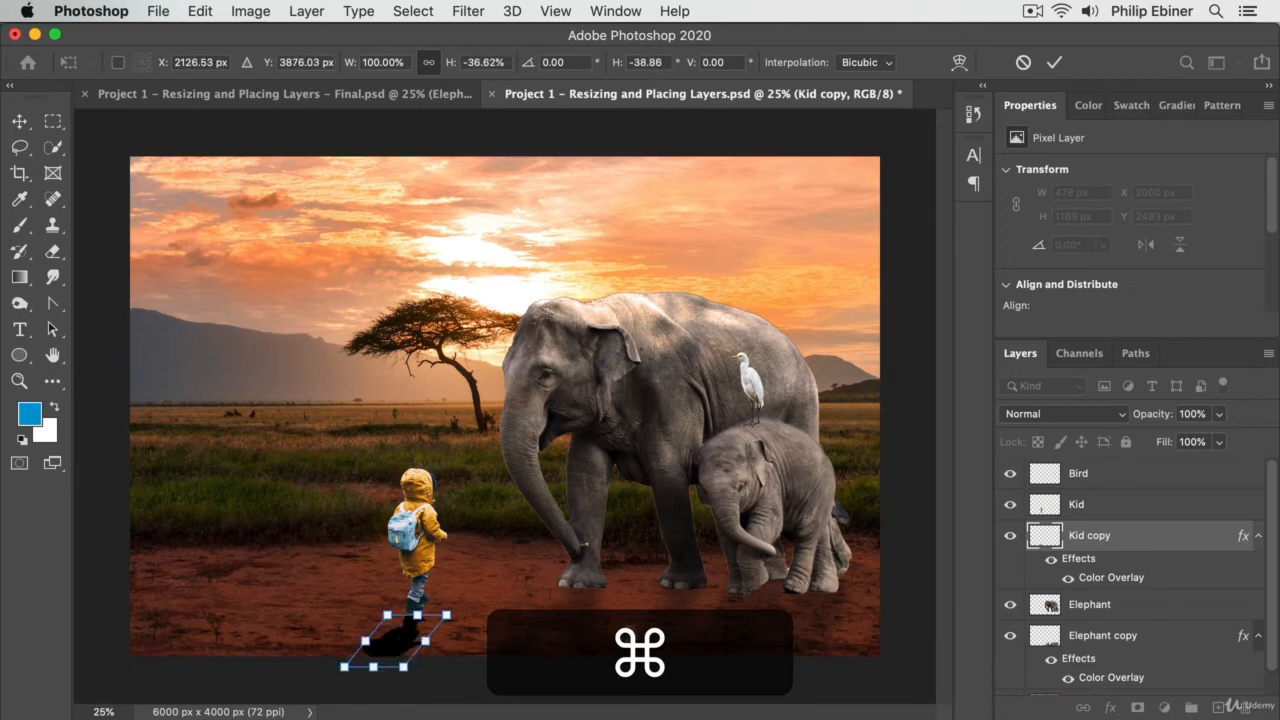
key("Return")
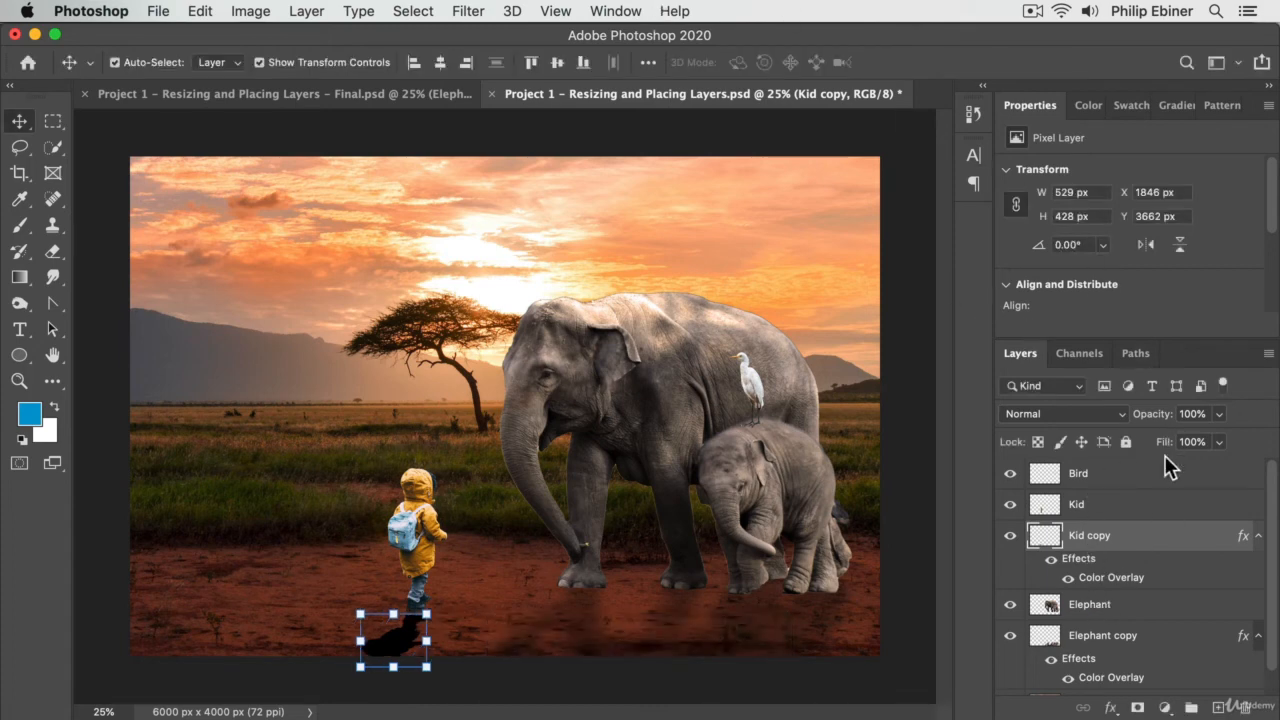
- Set the Kid copy shadow layer's opacity to 35%, matching the elephant's shadow
left_click(1118, 640)
left_click(1112, 515)
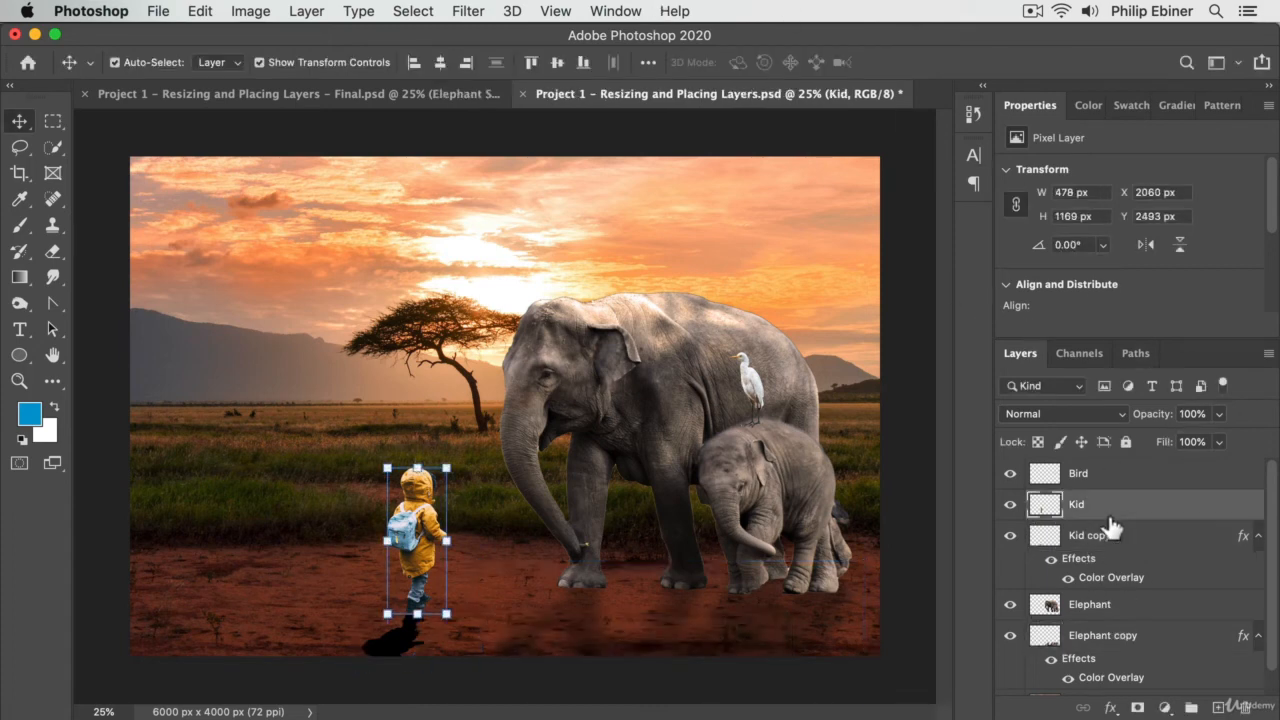
left_click(1112, 537)
type("35")
key("Return")
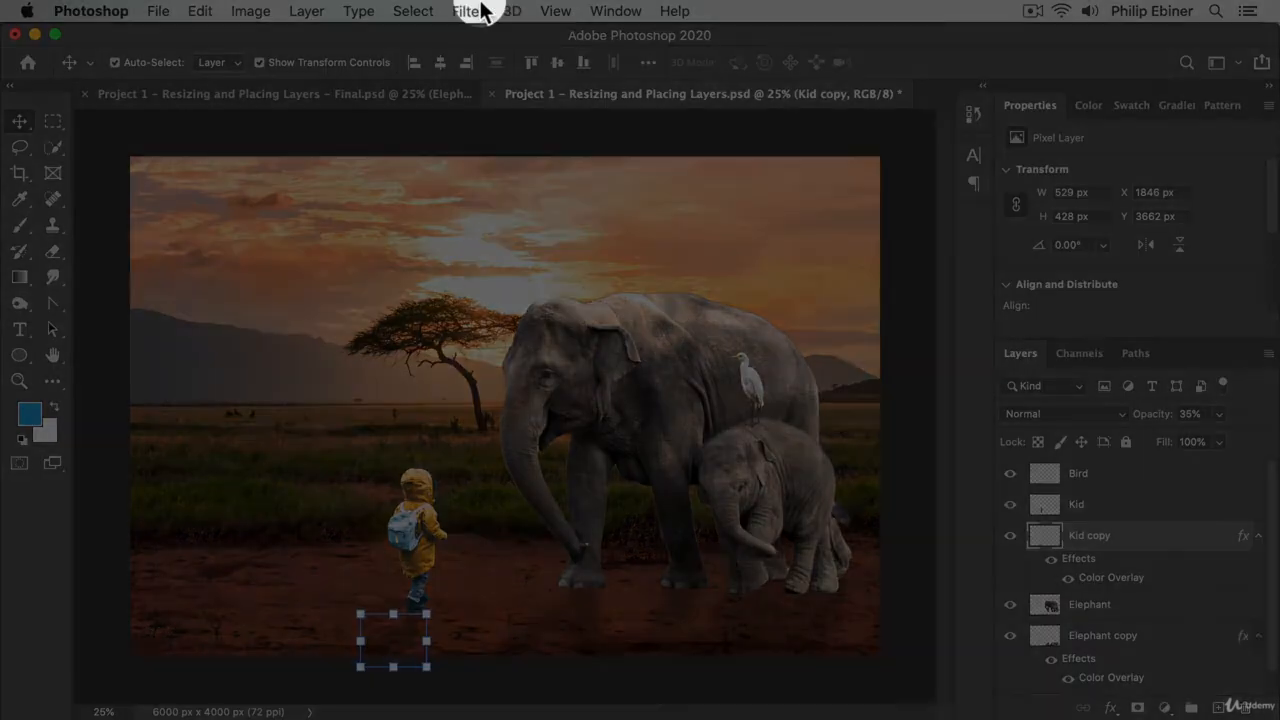
- Apply a Gaussian Blur to the Kid copy shadow layer and deselect it to view the result
left_click(470, 11)
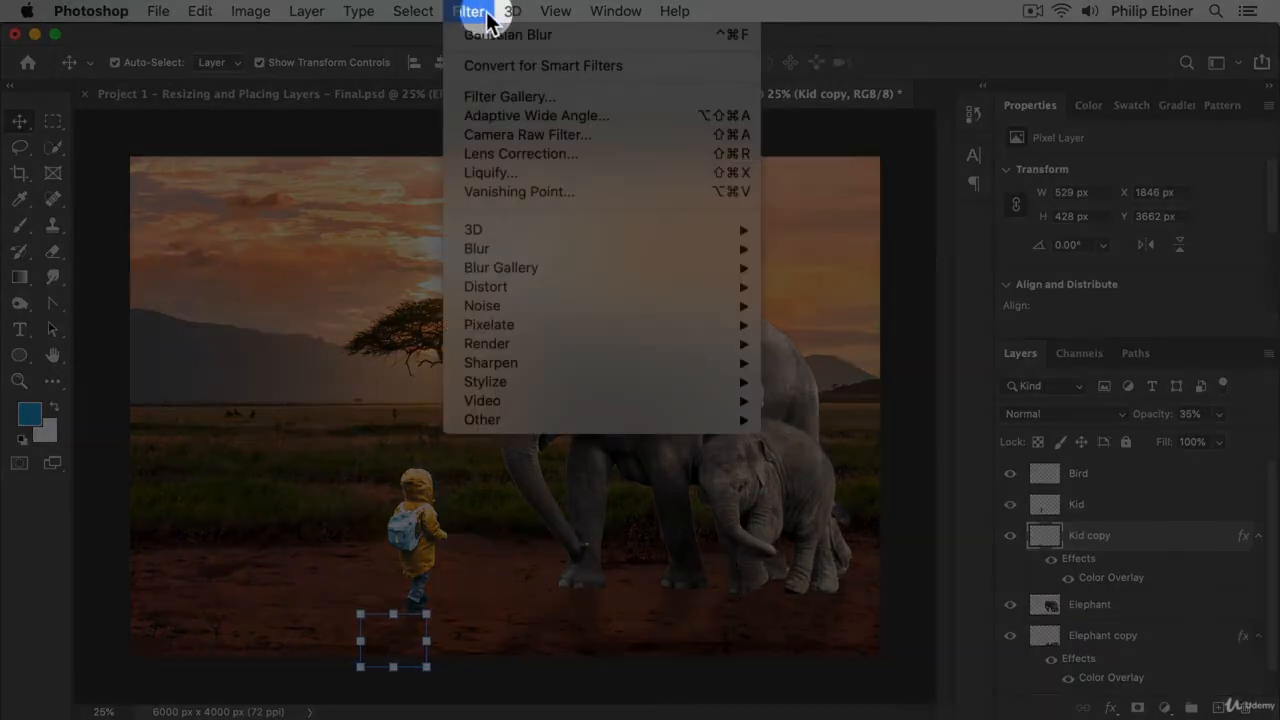
mouse_move(531, 250)
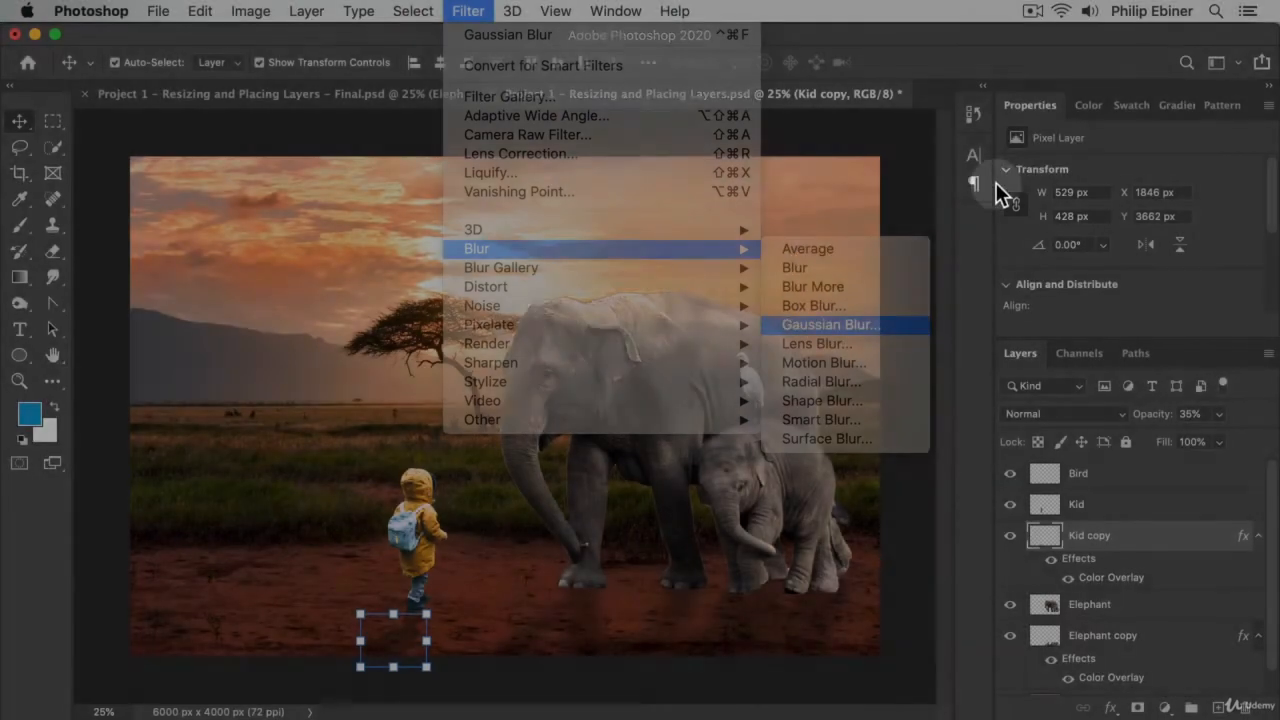
left_click(828, 324)
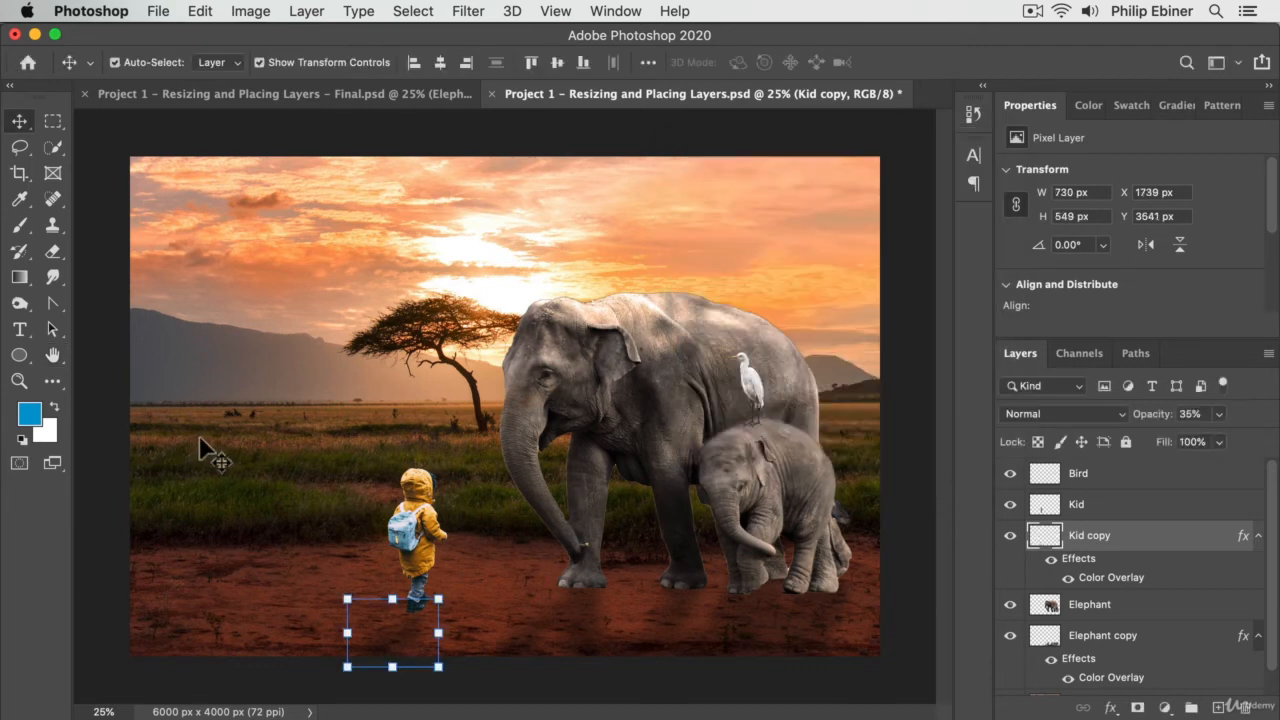
left_click(200, 449)
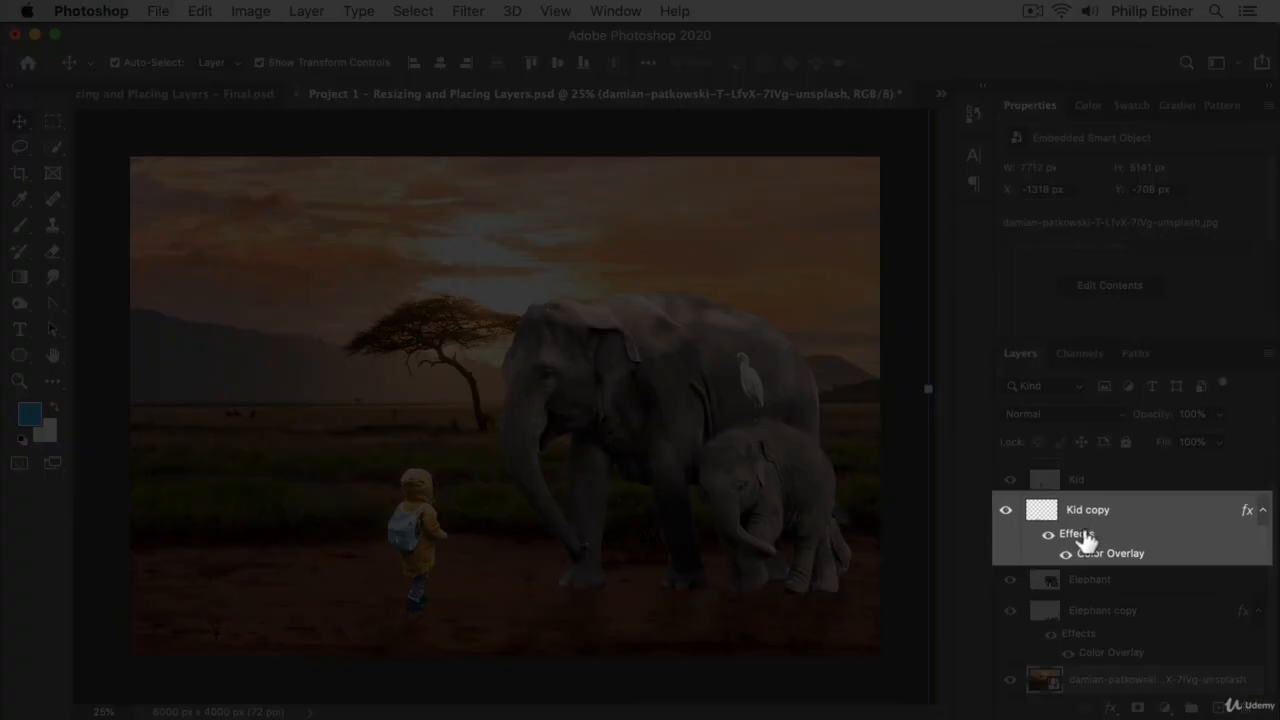
- Rename the Kid copy layer as "Kid - Shadow"
double_click(1087, 513)
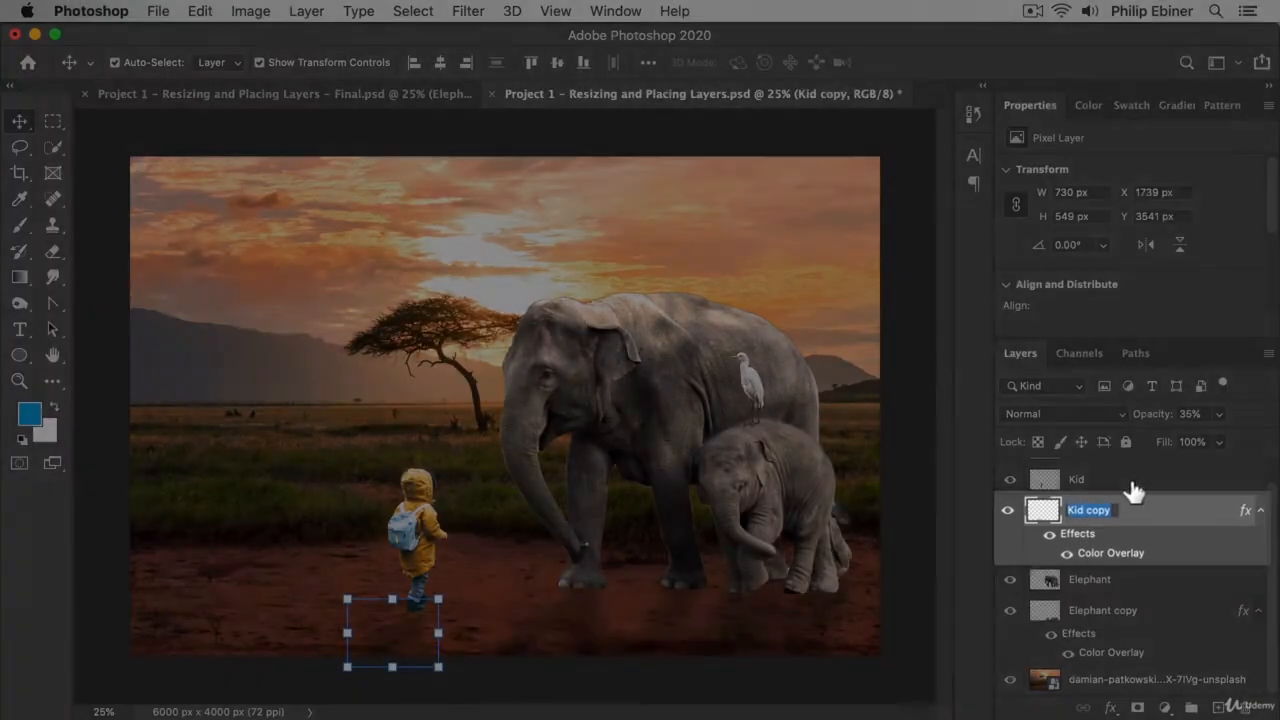
type("Shad")
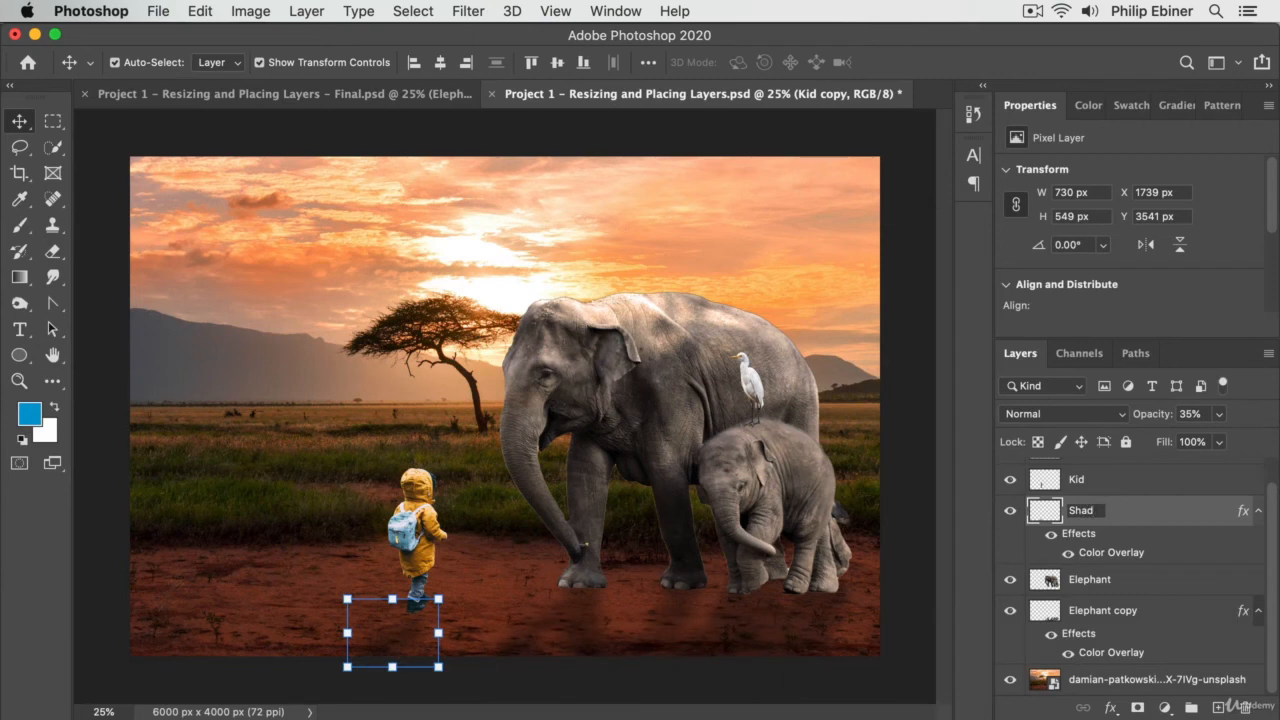
type("o")
key("shift+super+Left")
type("Kid - ")
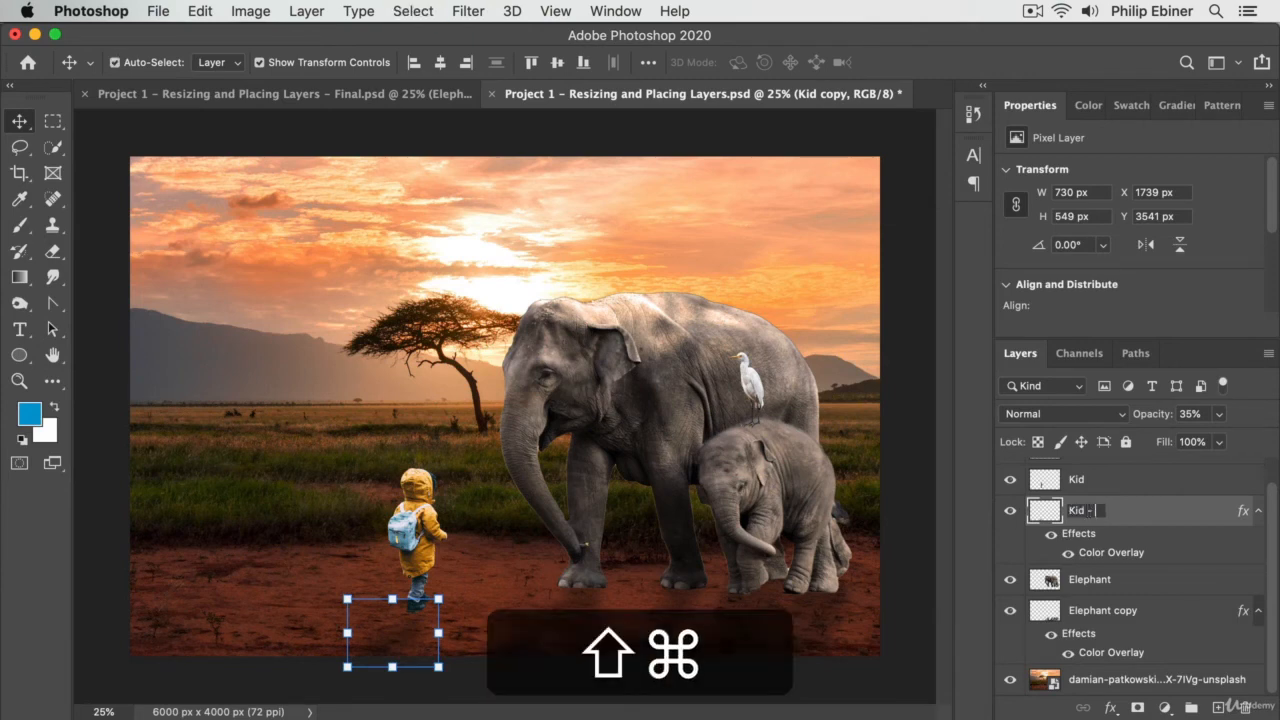
type("Shadow")
key("Return")
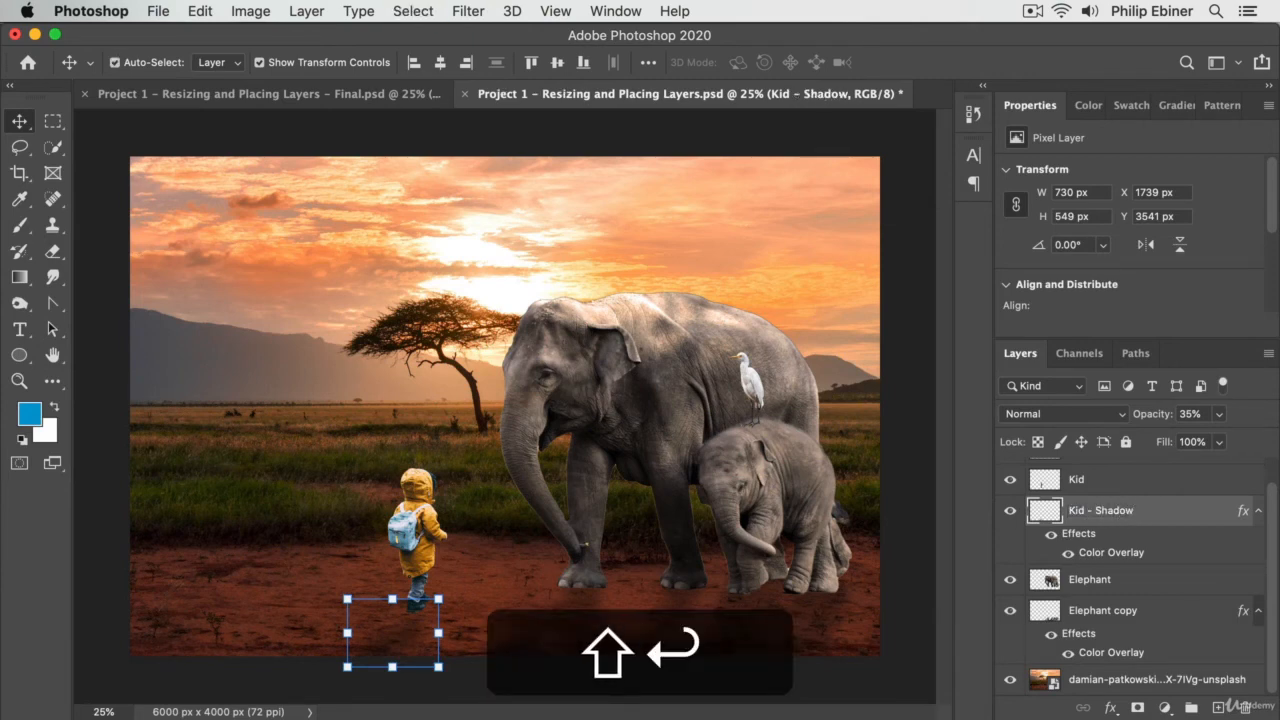
- Rename the Elephant copy layer as "Elephant Shadow" and select the Kid - Shadow layer
double_click(1120, 610)
type("E")
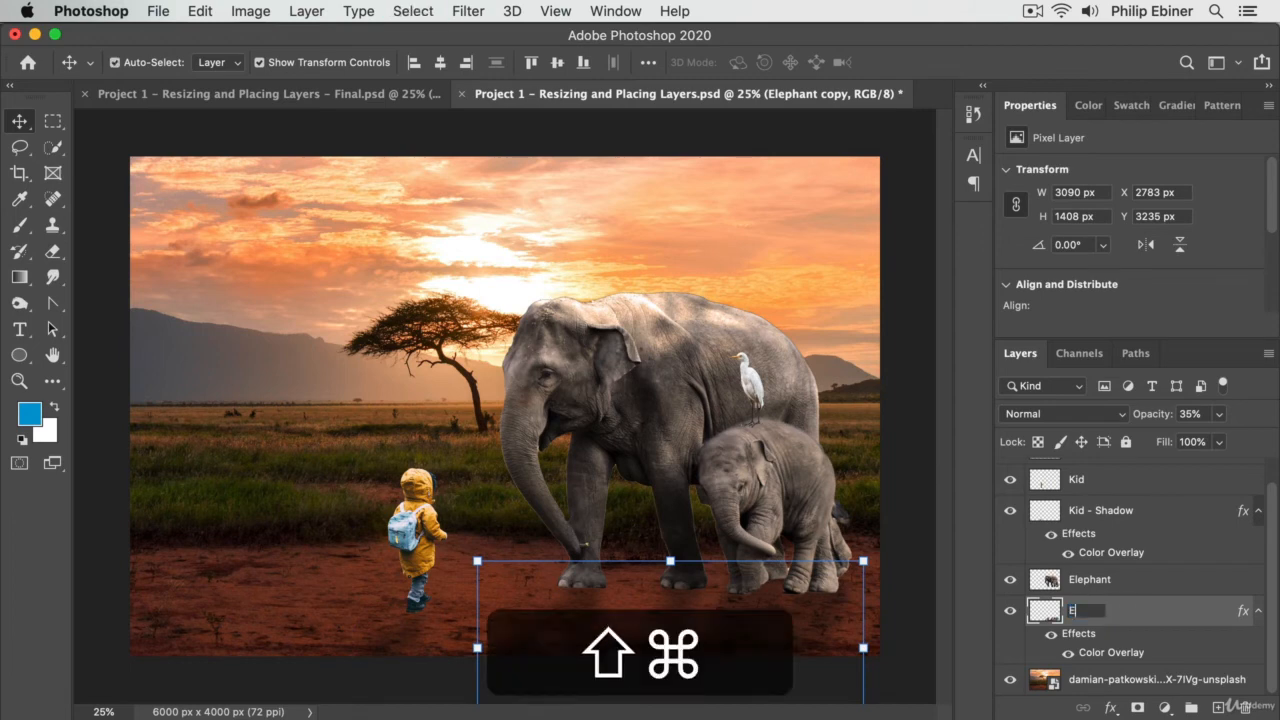
type("lephant Sh")
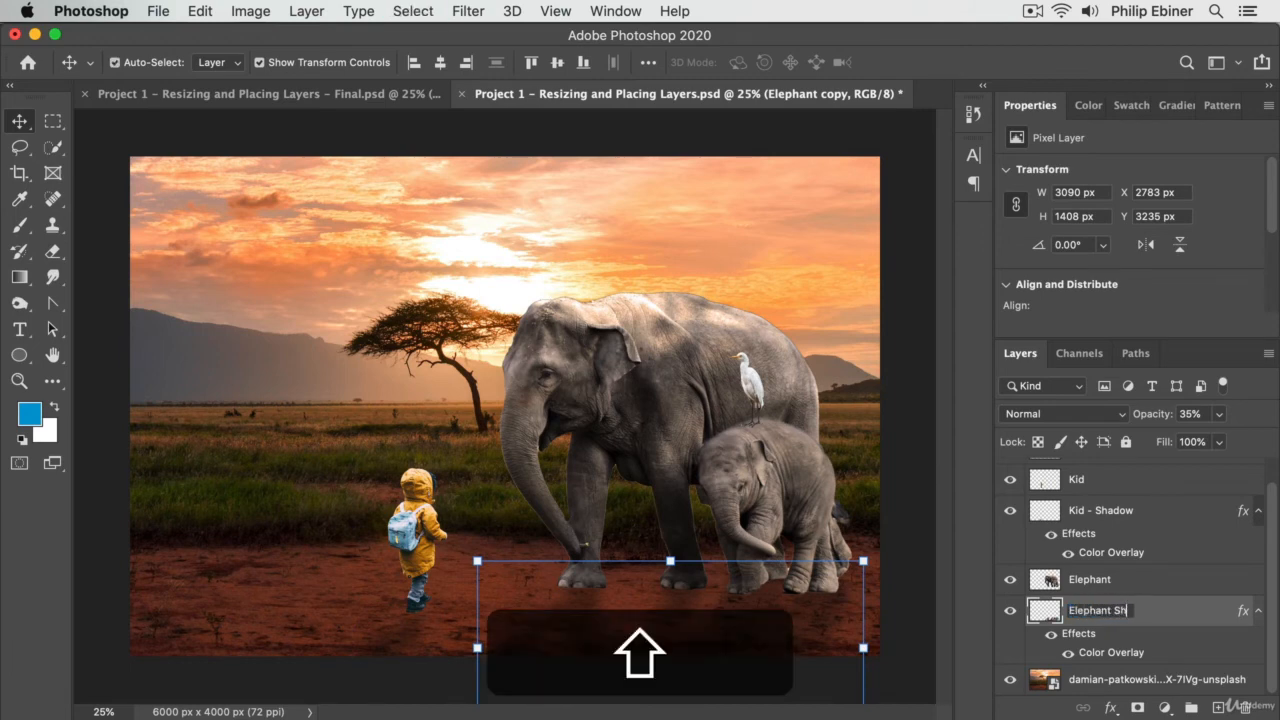
type("adow")
key("Return")
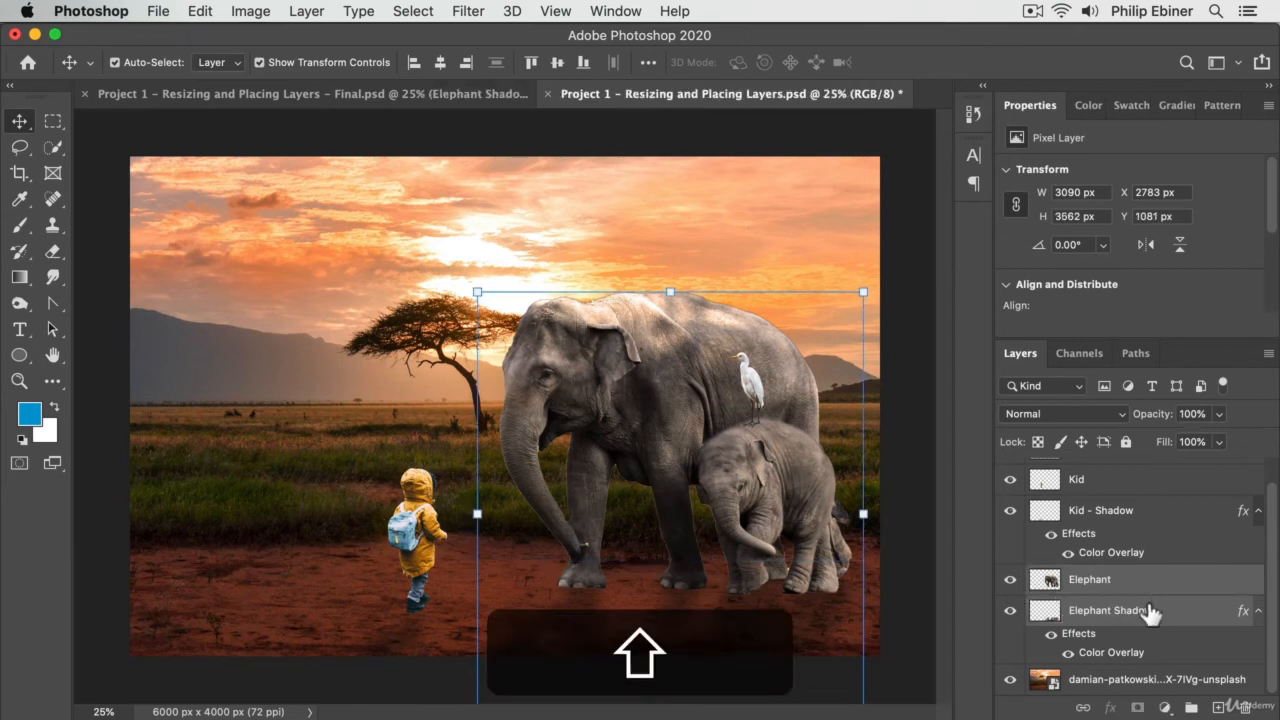
left_click(1100, 512)
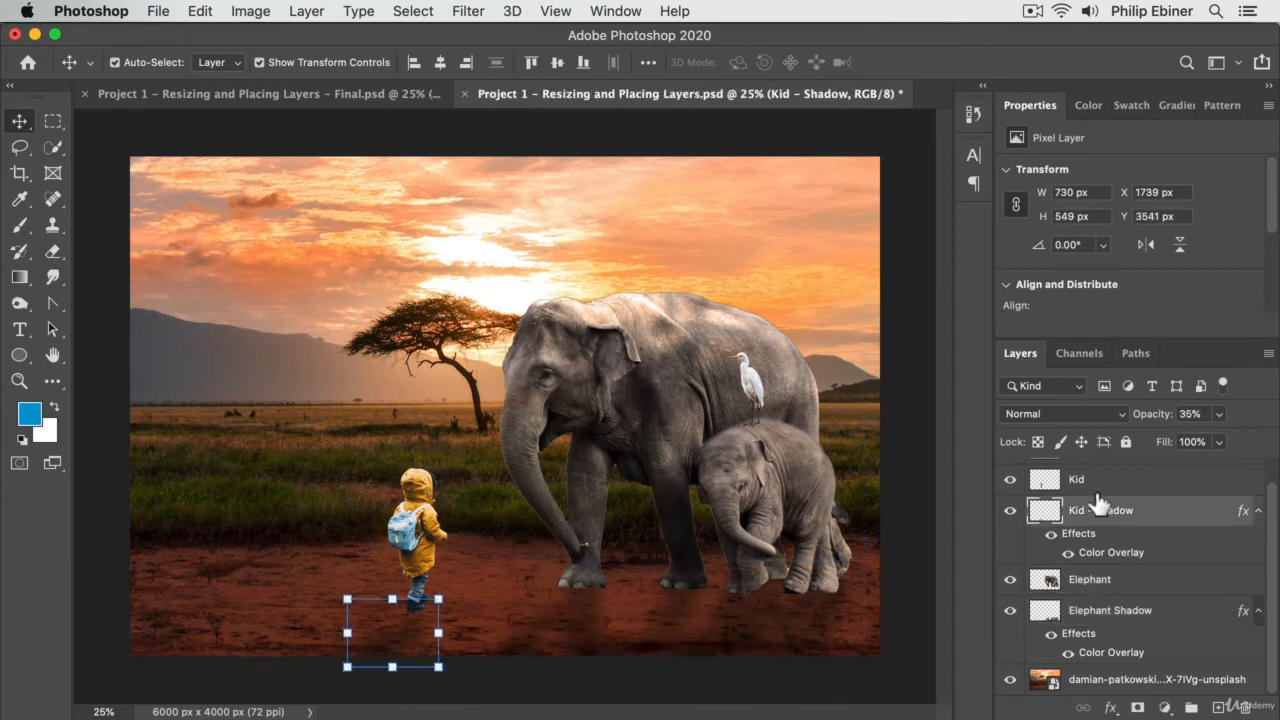
- Link the Kid layer with the Kid - Shadow layer
left_click(1098, 481, "shift")
left_click(1082, 707)
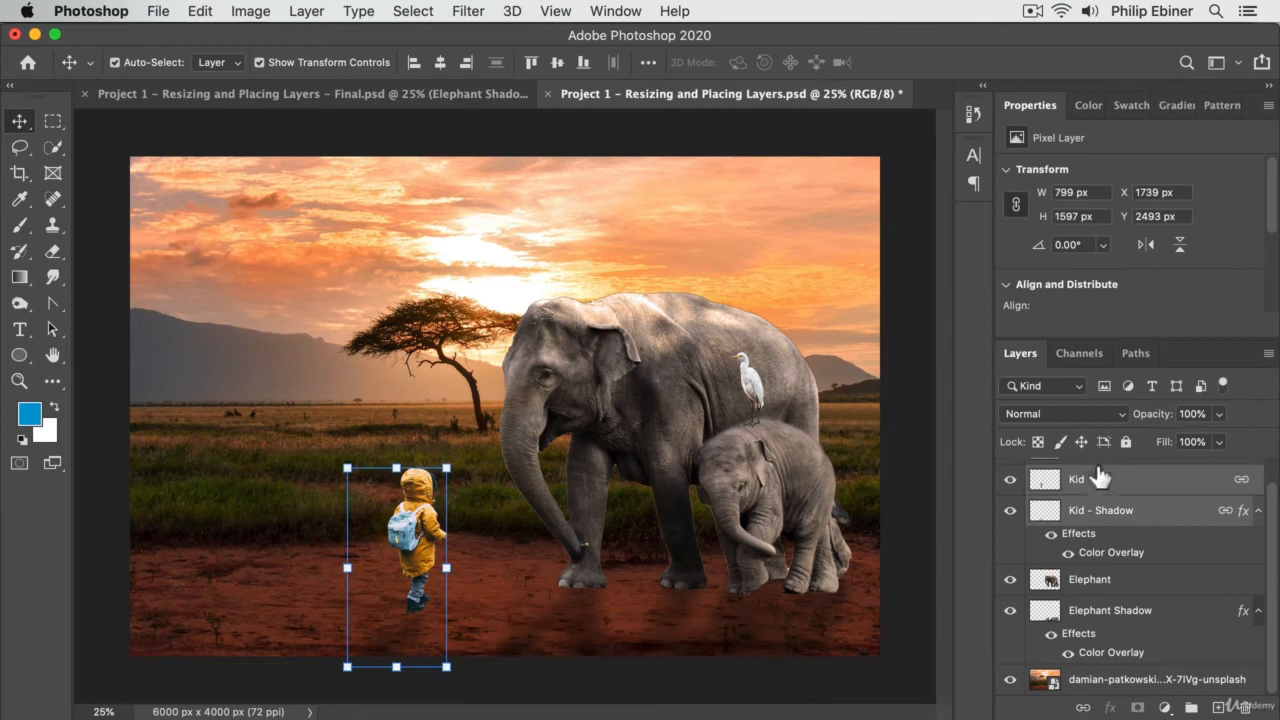
- Place the Bird layer directly above the Elephant layer and link Bird, Elephant and Elephant Shadow together
scroll(1175, 555, "up", 1)
left_click_drag(1080, 475, 1066, 596)
left_click(1128, 605, "shift")
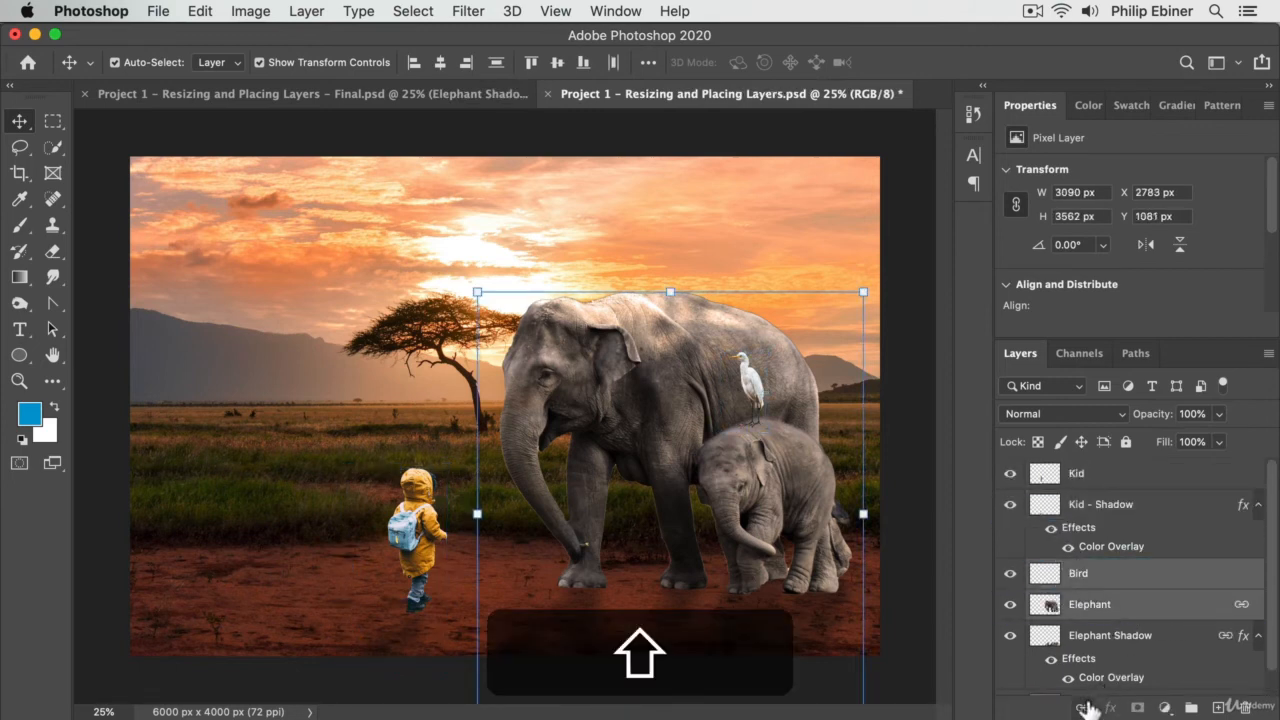
left_click(1084, 707)
- Reposition the linked elephant, shadow and bird layers and scale them down to 98.20%
left_click(1106, 635)
left_click(1103, 605)
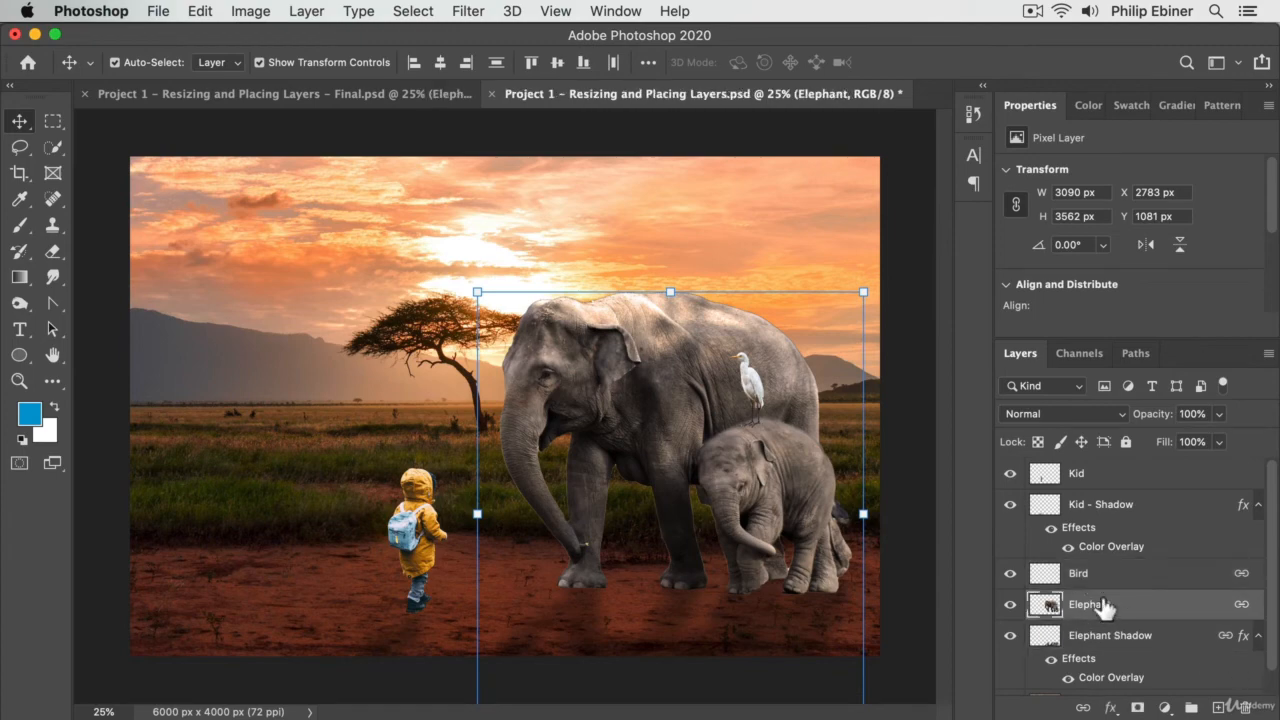
left_click(286, 306)
mouse_move(676, 408)
left_mouse_down()
mouse_move(616, 316)
mouse_move(777, 430)
mouse_move(745, 435)
mouse_move(652, 394)
mouse_move(677, 425)
left_mouse_up()
mouse_move(484, 293)
left_mouse_down()
mouse_move(530, 350)
mouse_move(482, 294)
mouse_move(498, 309)
left_mouse_up()
left_click_drag(617, 395, 606, 365)
key("Return")
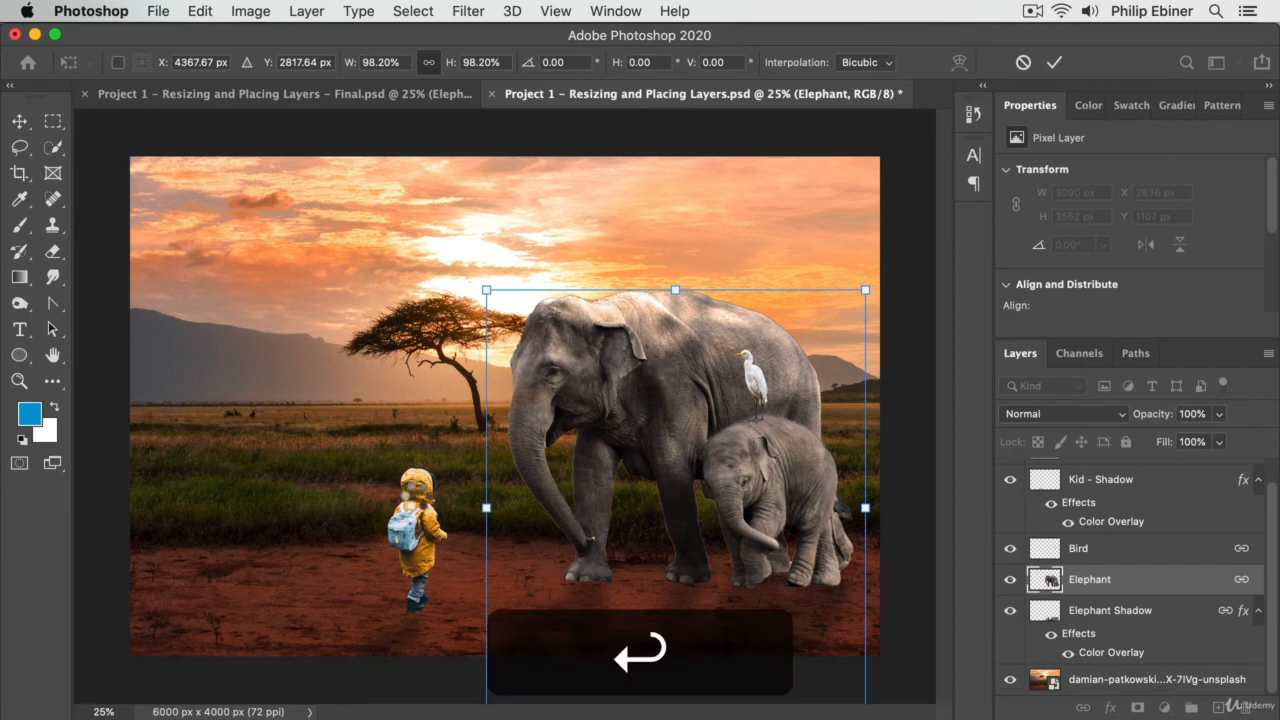
- Try moving the linked kid and shadow toward the elephants, and undo the move
left_click_drag(389, 502, 470, 518)
key("super+z")
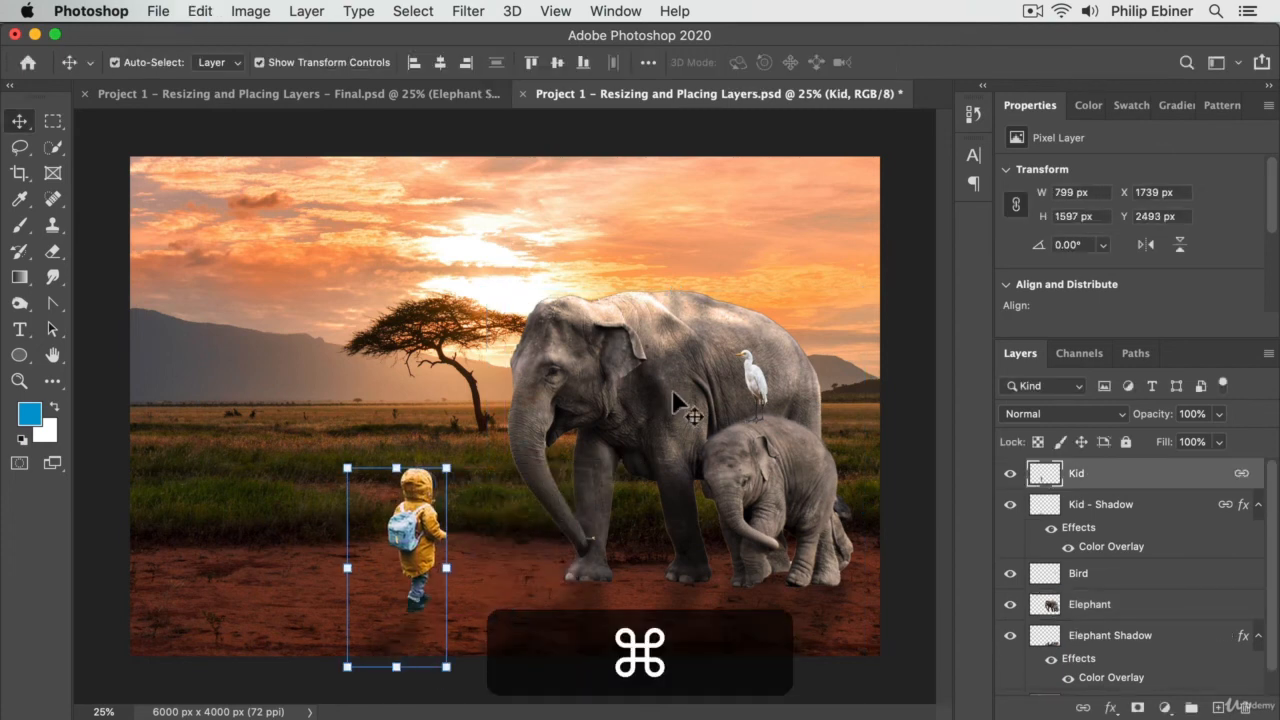
- Try enlarging the linked elephant and bird layers to 108.03% and moving them up toward the grass, and undo the transform
mouse_move(672, 389)
left_mouse_down()
mouse_move(706, 415)
mouse_move(663, 395)
left_mouse_up()
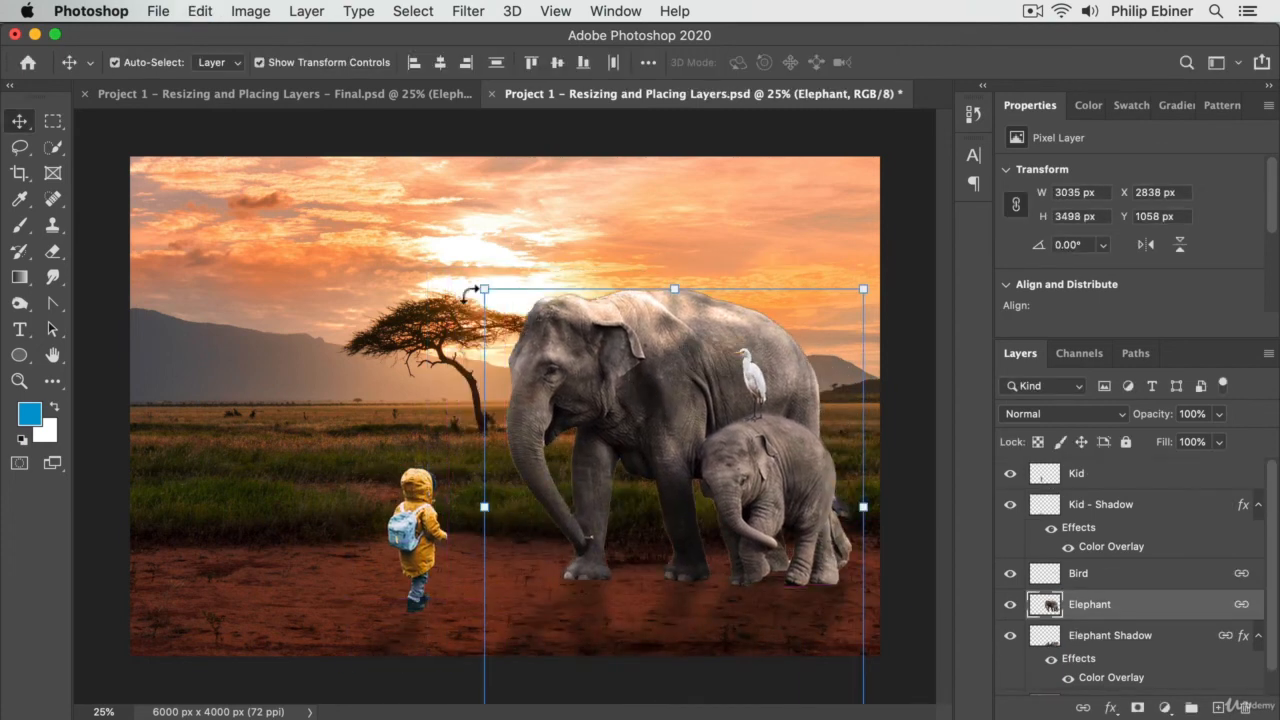
left_click_drag(486, 289, 455, 254)
mouse_move(592, 375)
left_mouse_down()
mouse_move(566, 315)
mouse_move(571, 387)
mouse_move(584, 377)
left_mouse_up()
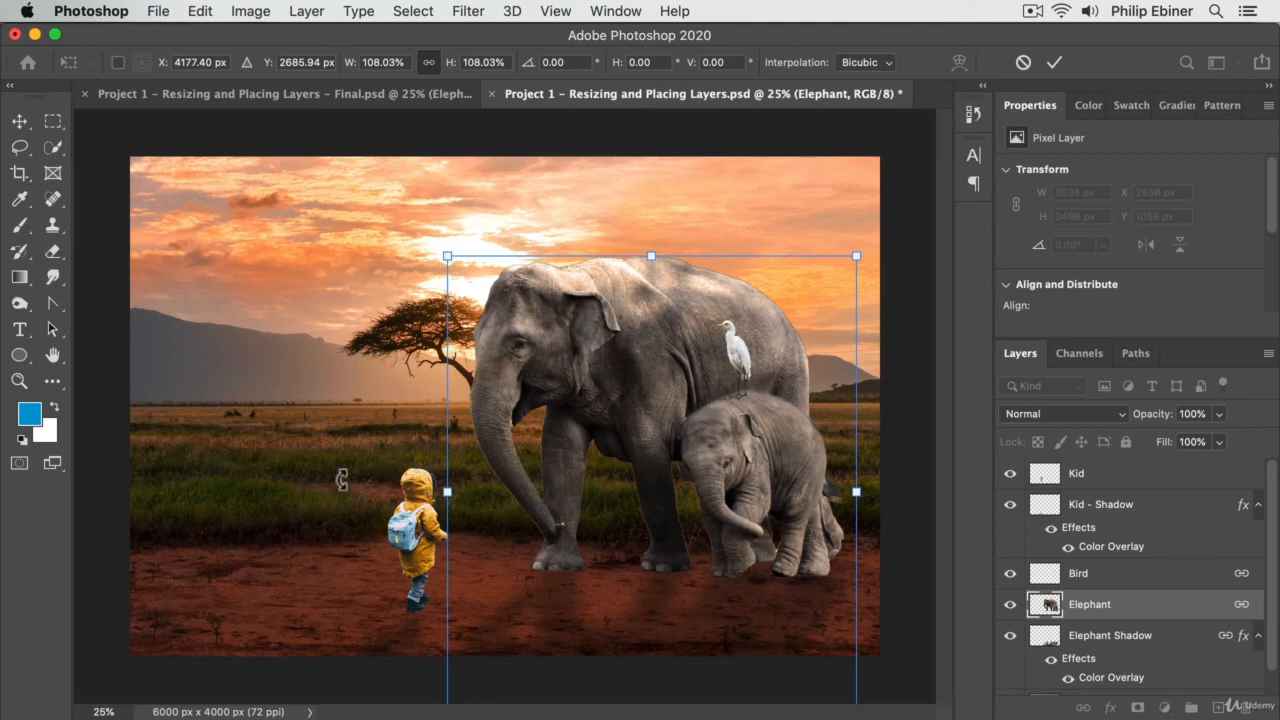
left_click_drag(606, 338, 630, 371)
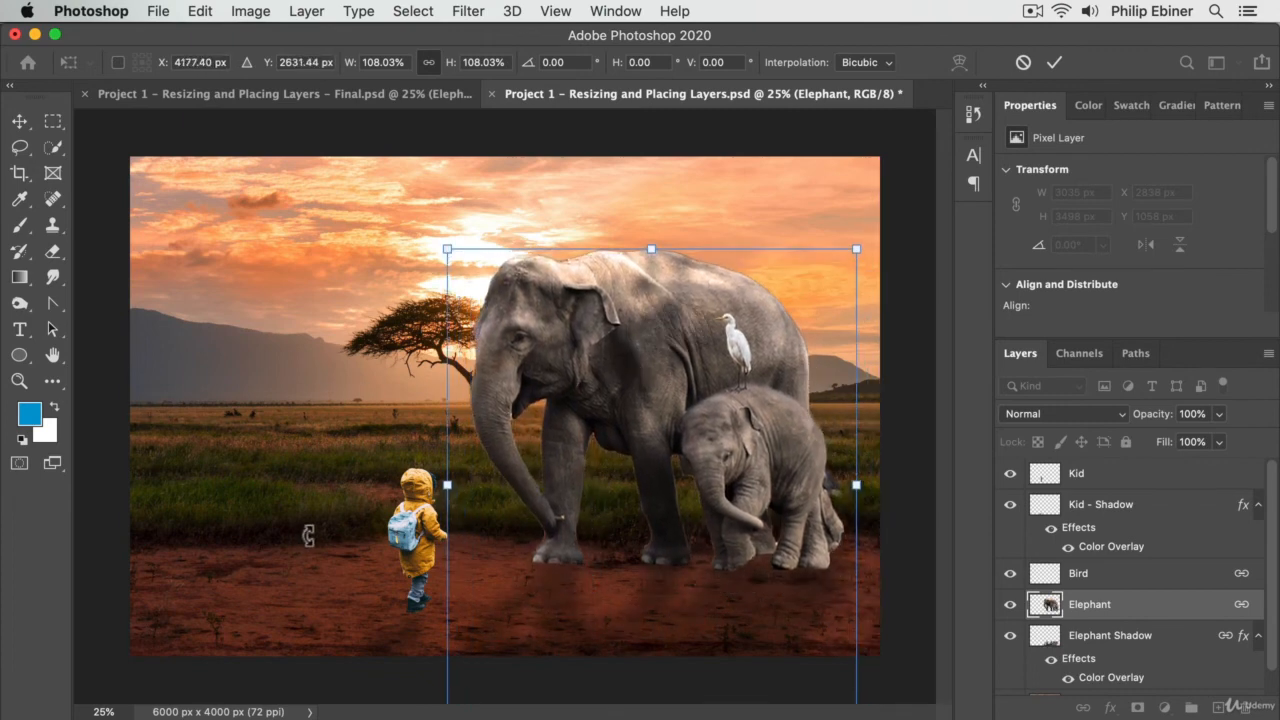
left_click(1100, 578)
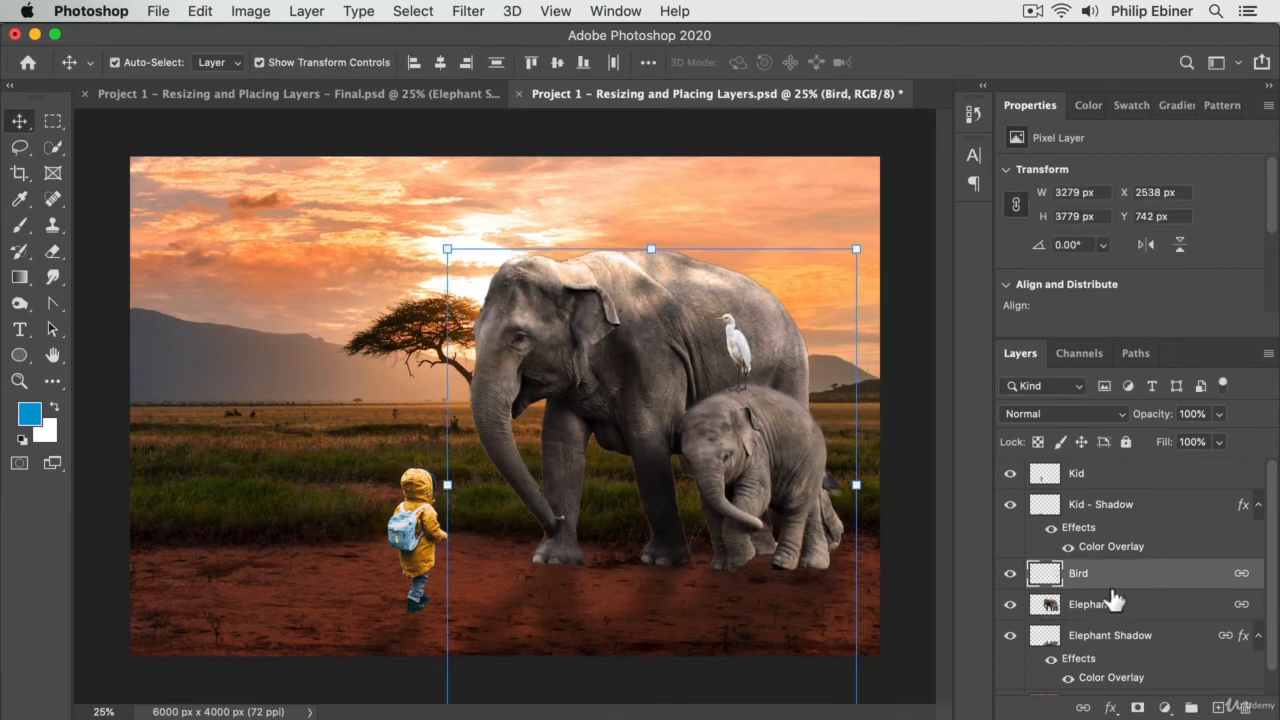
key("super+z")
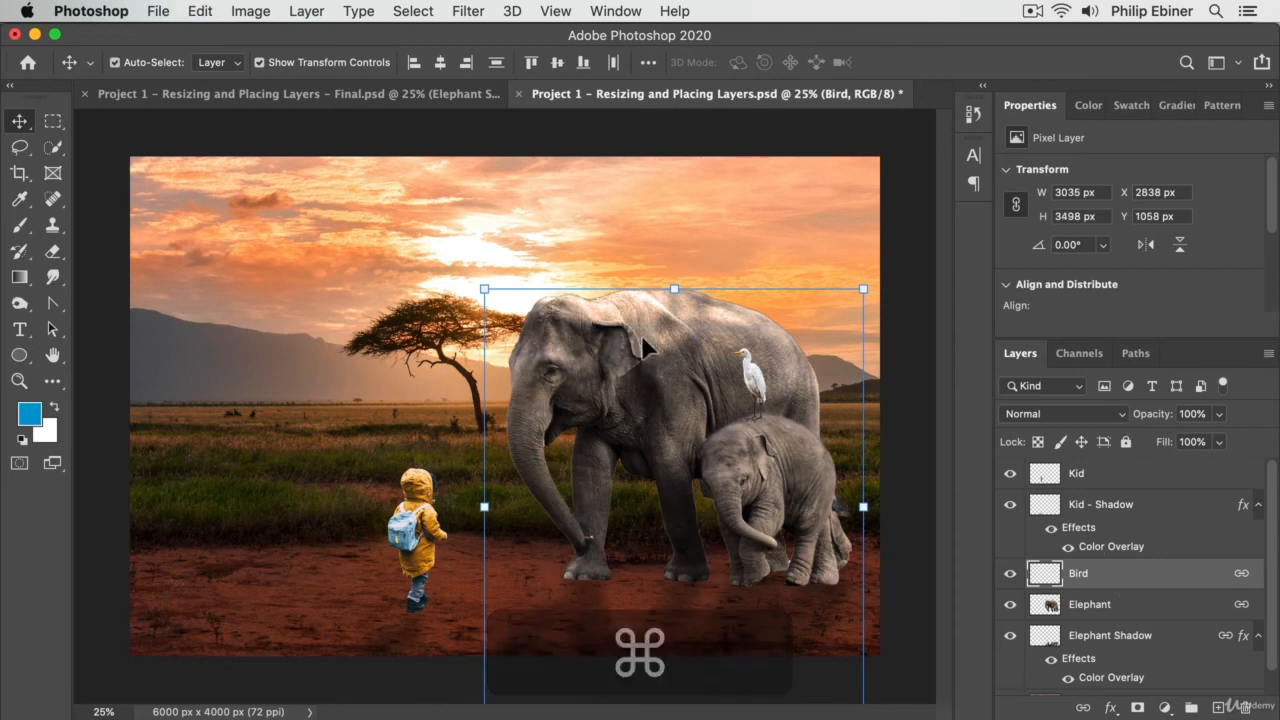
- Scale the linked elephant, shadow and bird layers to 107.60% and place the elephants' feet just below the grass edge
left_click_drag(482, 290, 469, 277)
left_click_drag(600, 355, 606, 360)
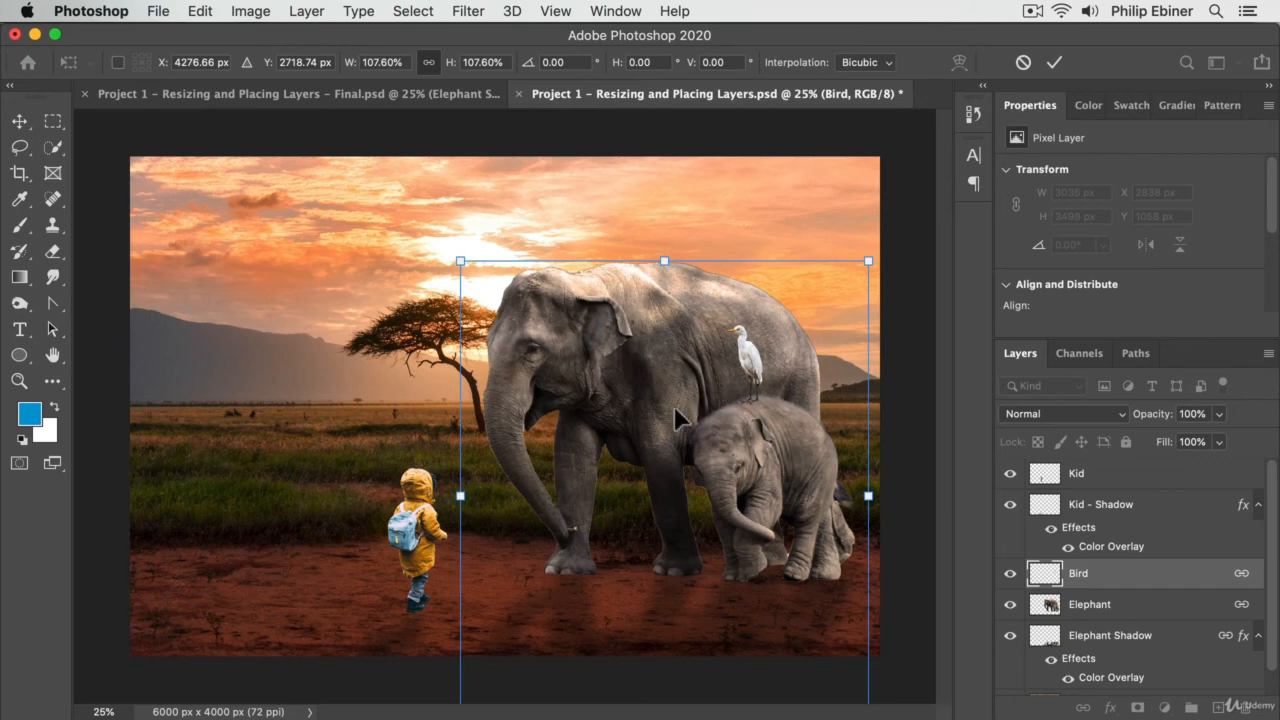
left_click_drag(674, 406, 673, 378)
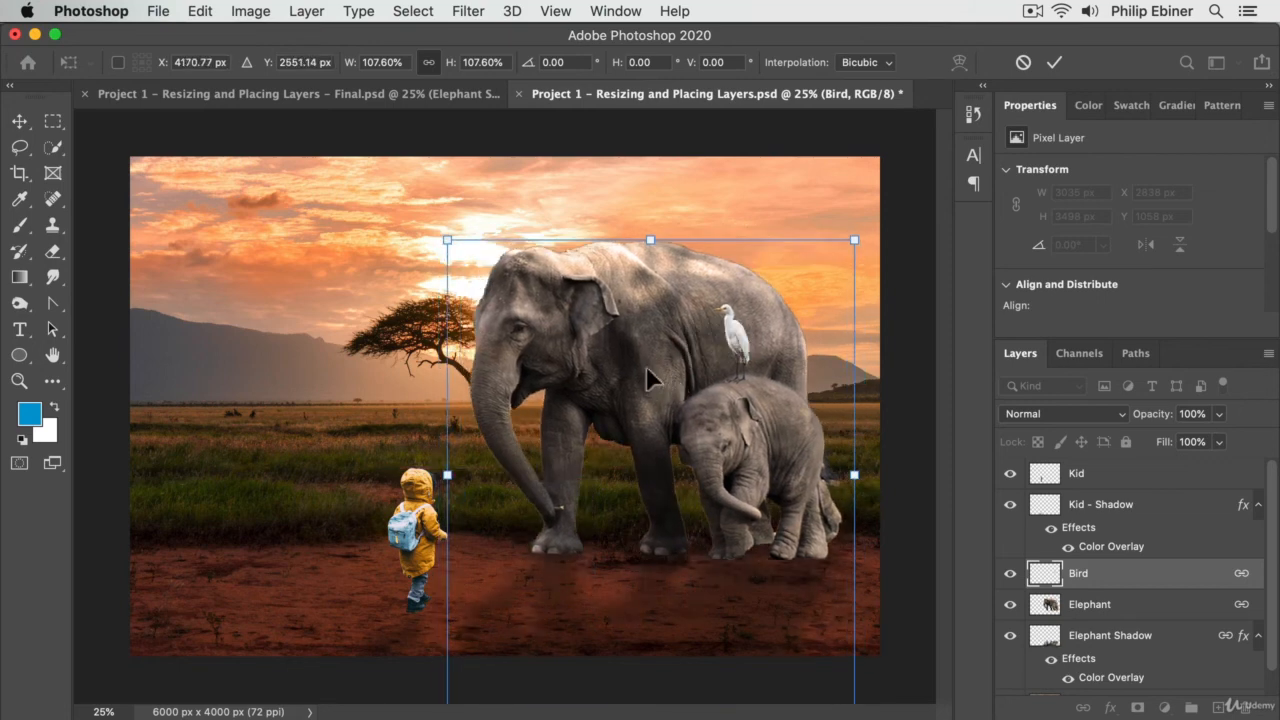
left_click_drag(605, 333, 621, 347)
key("Return")
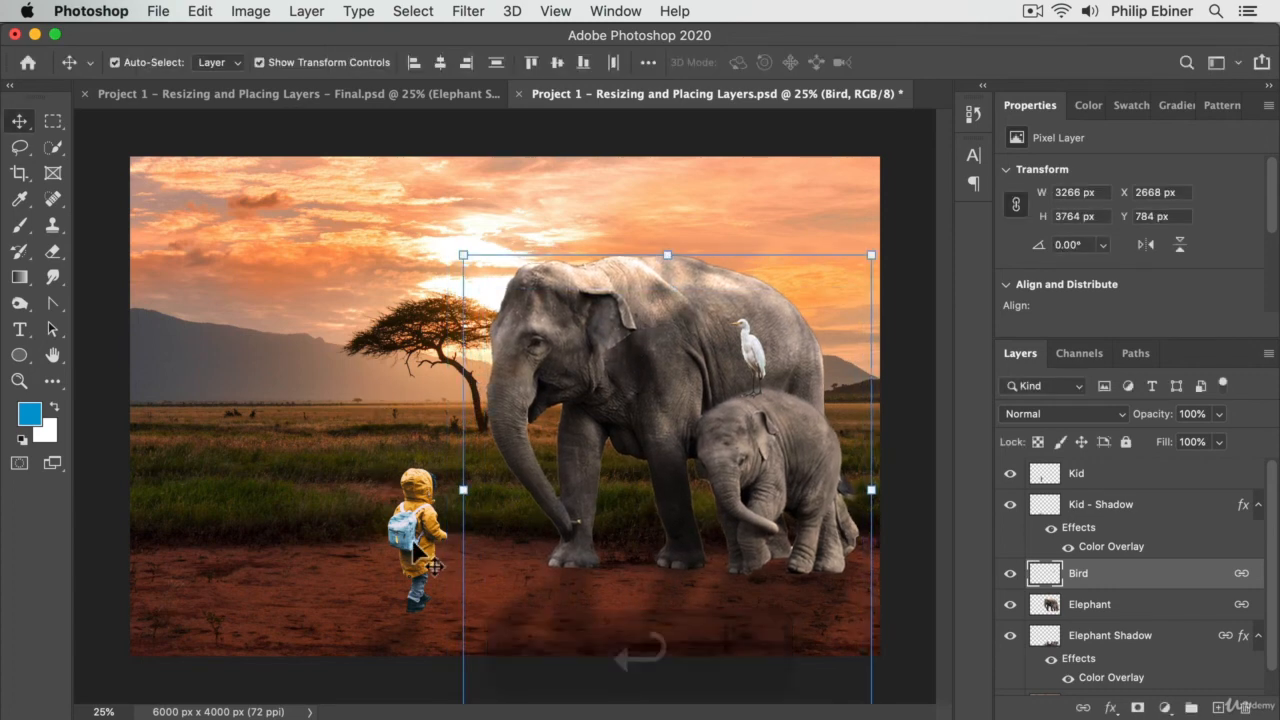
left_click(415, 548)
mouse_move(417, 538)
left_mouse_down()
mouse_move(383, 538)
mouse_move(448, 540)
mouse_move(420, 540)
left_mouse_up()
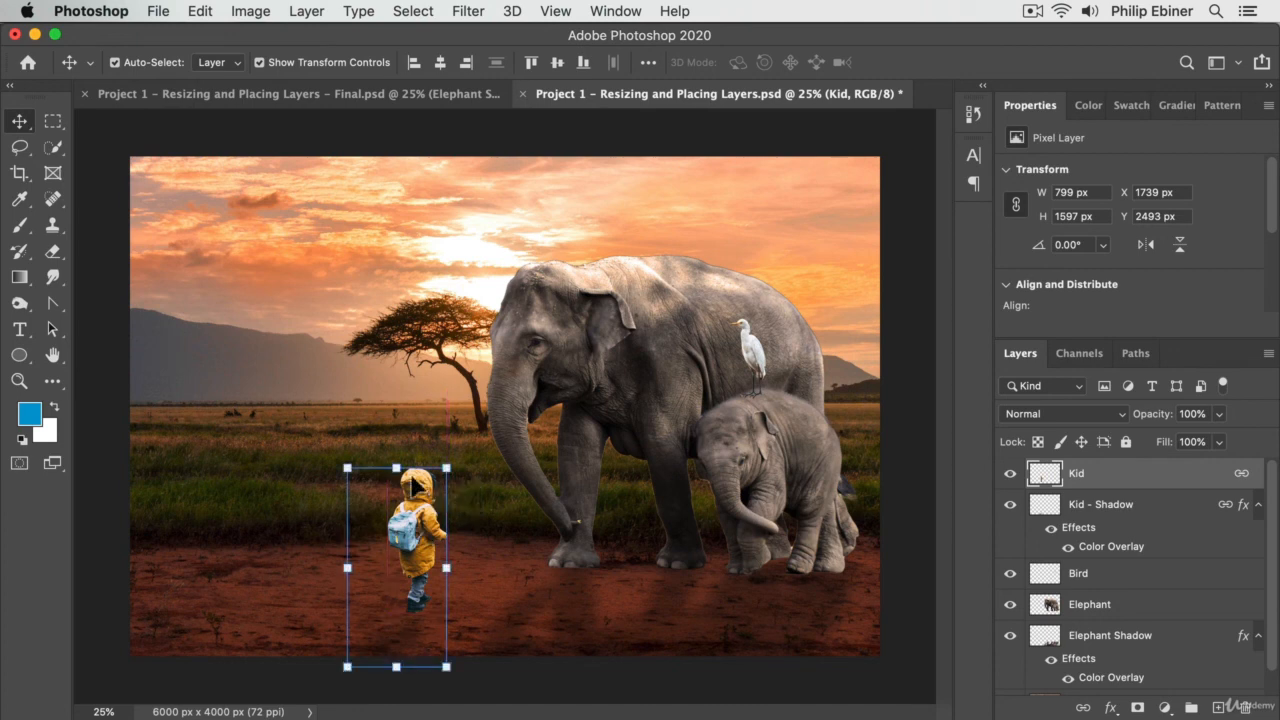
- Shift the savanna background layer left and enlarge it to about 158.3%, keeping the tree between the kid and the elephants
left_click_drag(468, 412, 418, 412)
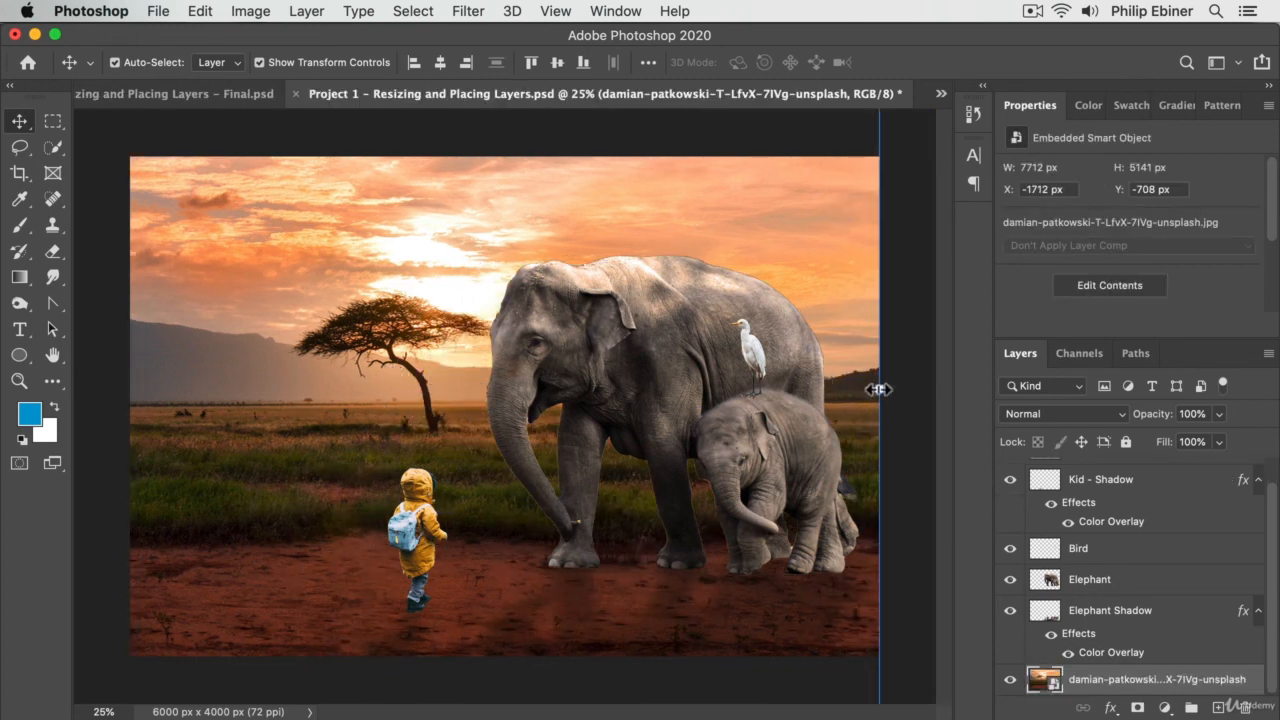
left_click_drag(878, 389, 1024, 441)
left_click_drag(204, 203, 239, 261)
key("Return")
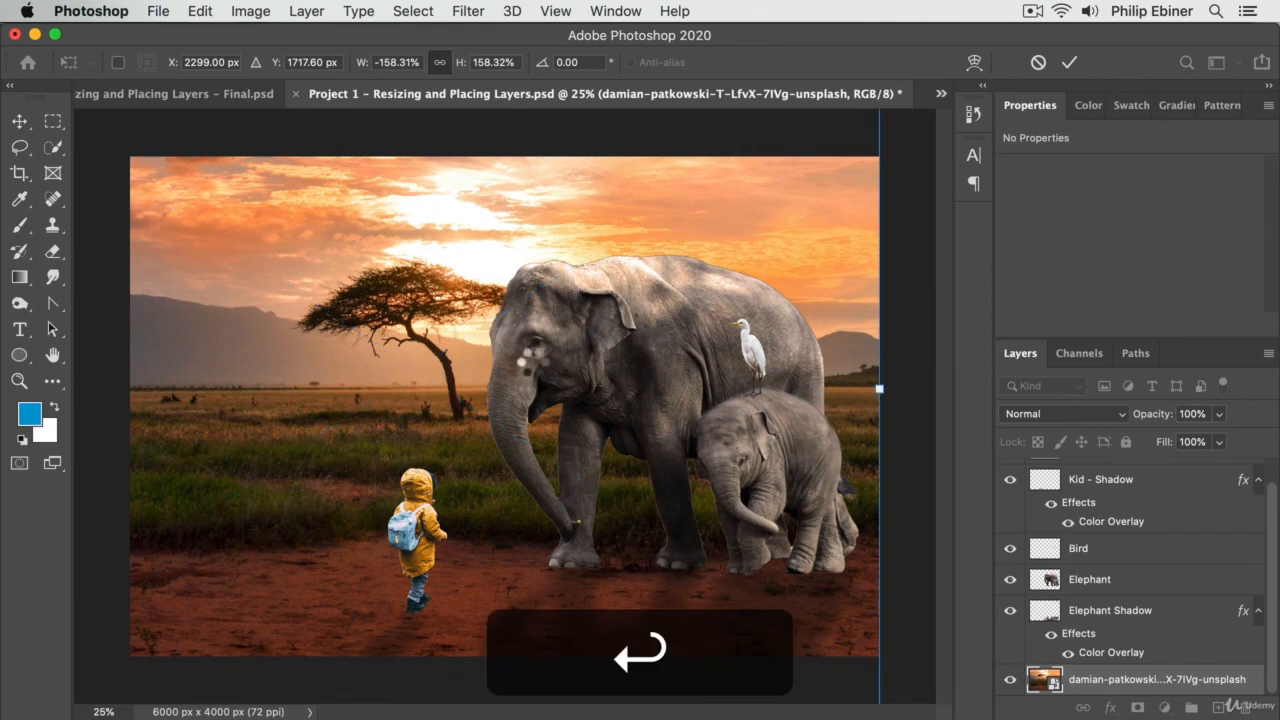
- Compare the composition with the finished reference document and return to the working document
left_click(190, 97)
left_click(690, 100)
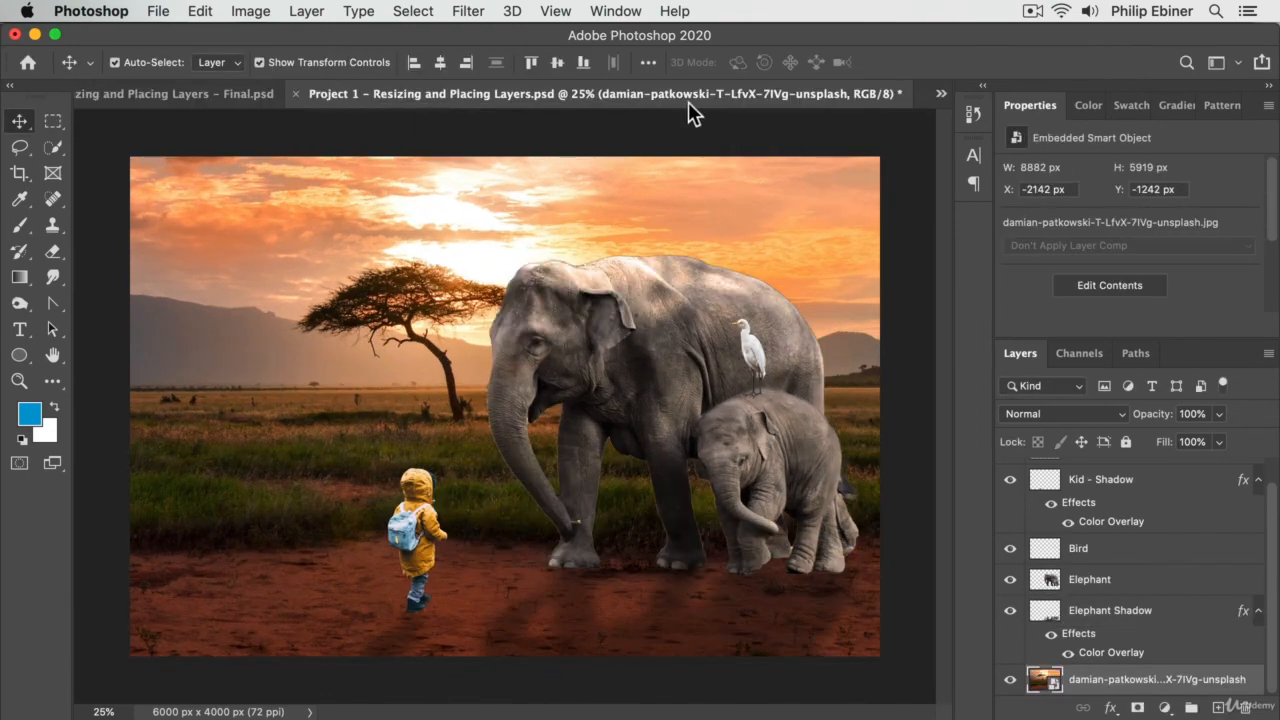